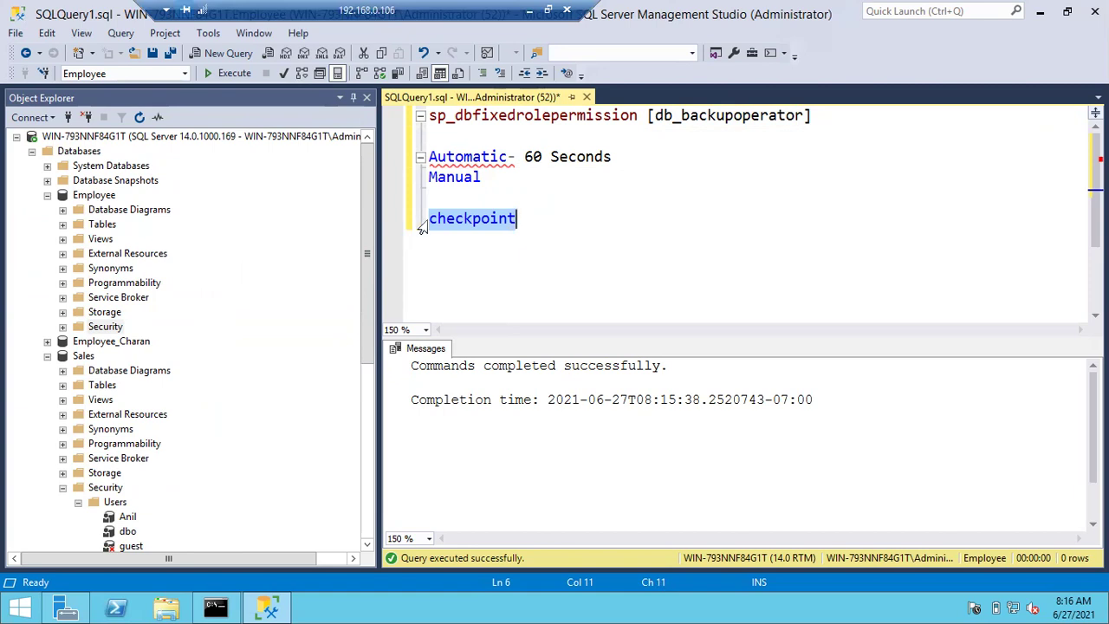
Replace the role in the sp_dbfixedrolepermission statement with [db_datareader], taken from the Employee database's roles, and select that statement.
{"action": "left_click", "coordinate": [62, 329]}
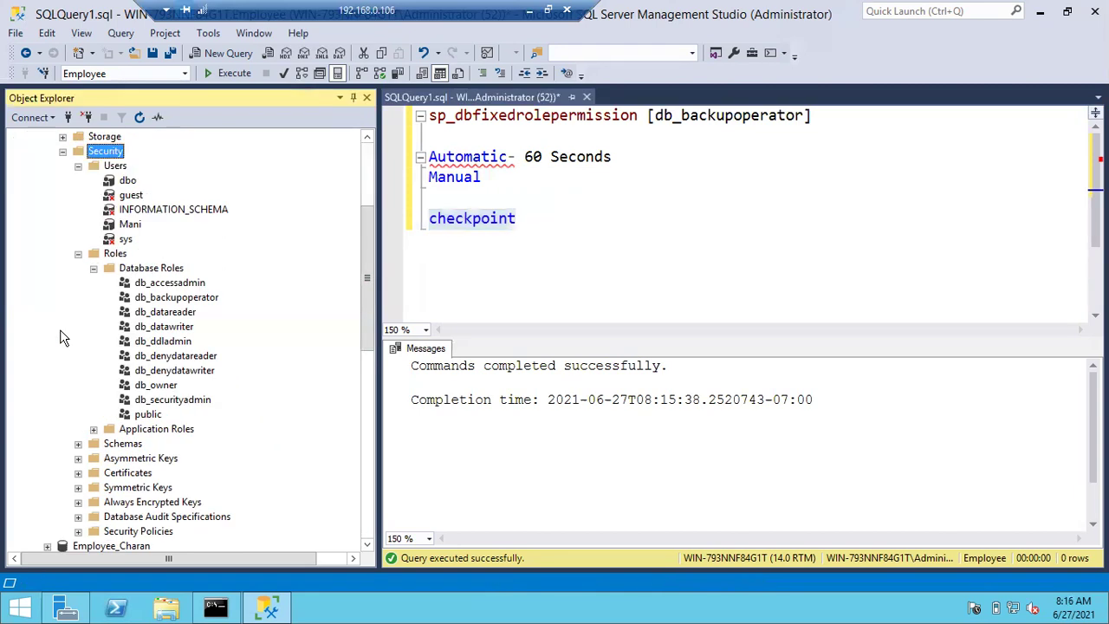
{"action": "left_click", "coordinate": [817, 115]}
{"action": "left_click_drag", "start_coordinate": [649, 116], "coordinate": [817, 115]}
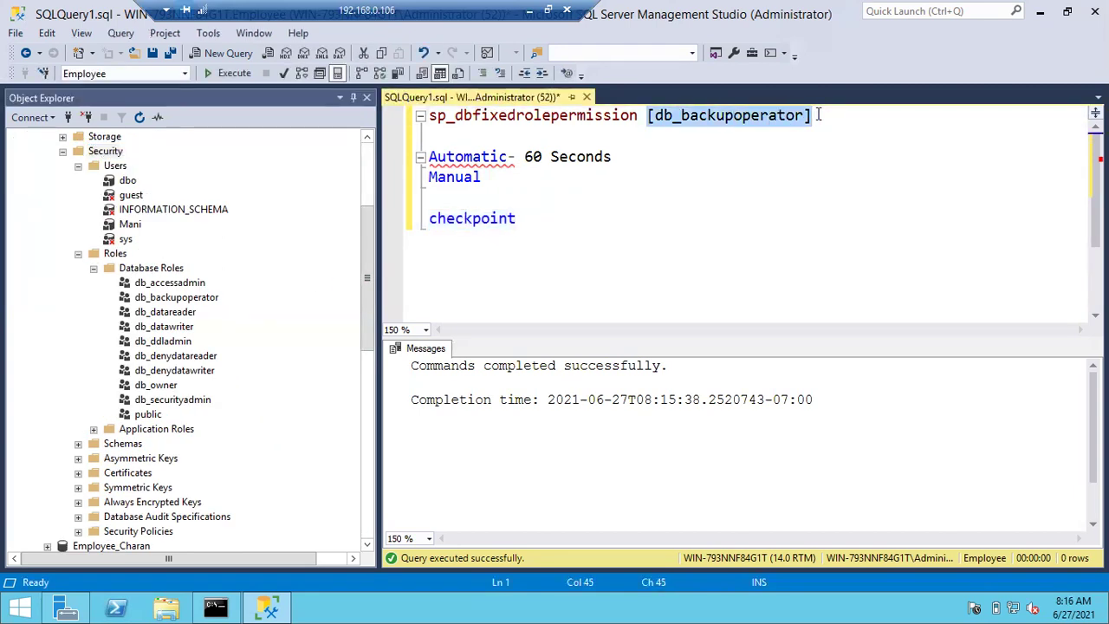
{"action": "key", "text": "Delete"}
{"action": "left_click_drag", "start_coordinate": [184, 319], "coordinate": [652, 130]}
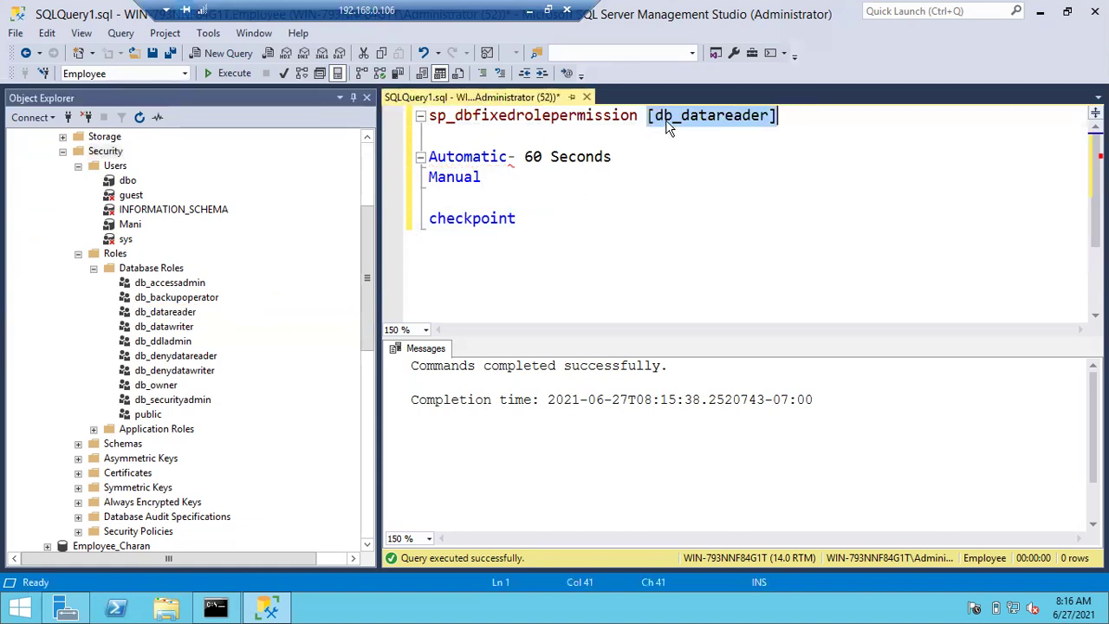
{"action": "left_click", "coordinate": [785, 116]}
{"action": "left_click", "coordinate": [487, 130]}
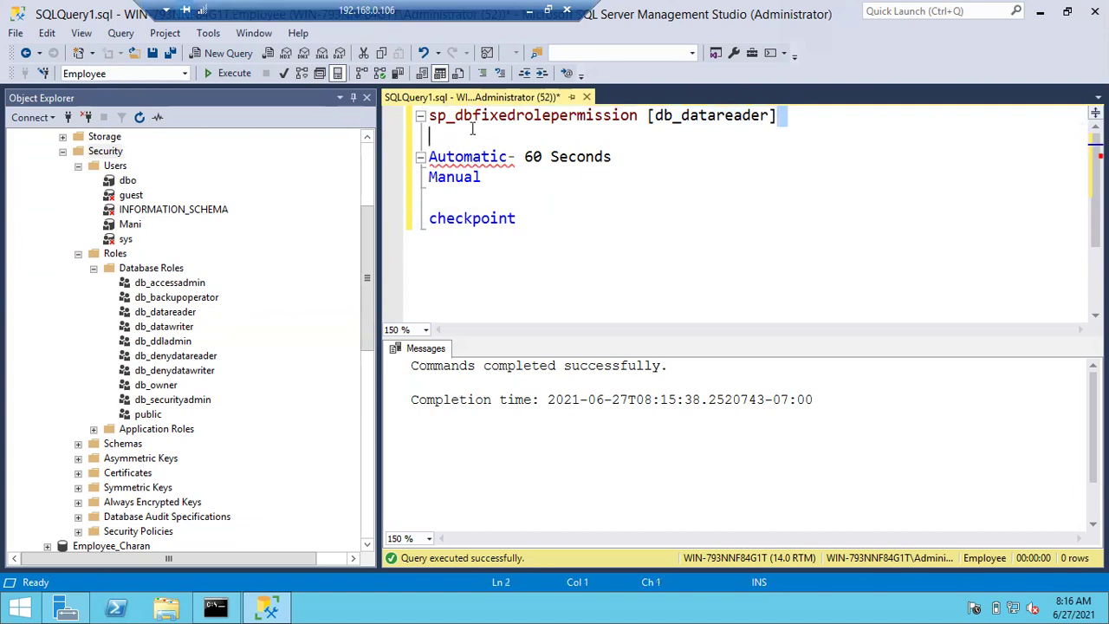
{"action": "key", "text": "shift+Up"}
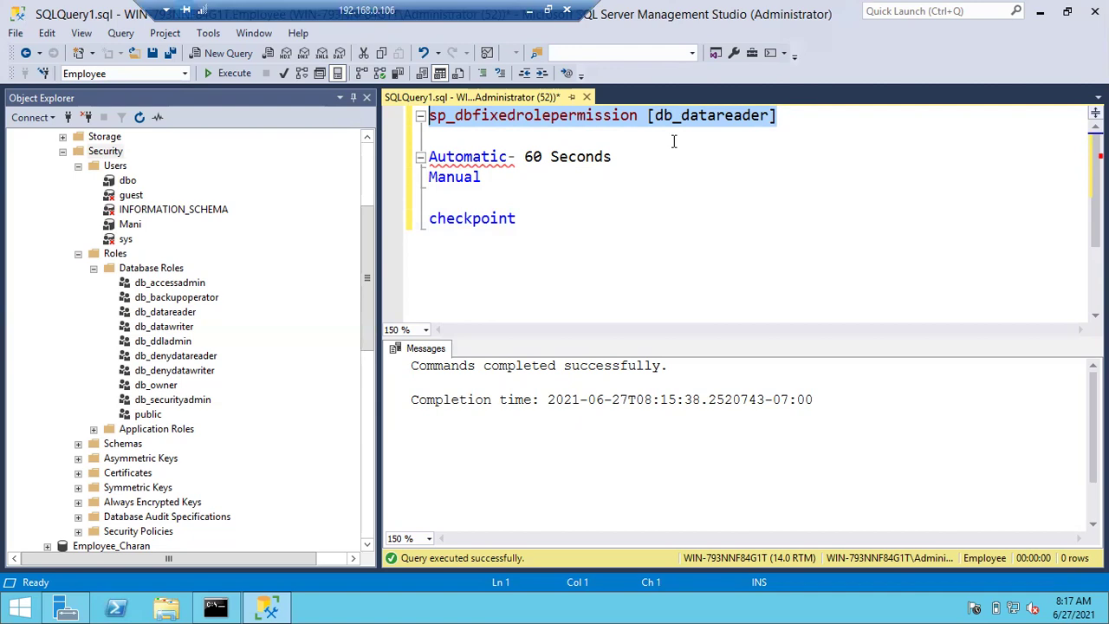
Open the properties of the first personal SQL login among the server-level security logins.
{"action": "left_click", "coordinate": [63, 151]}
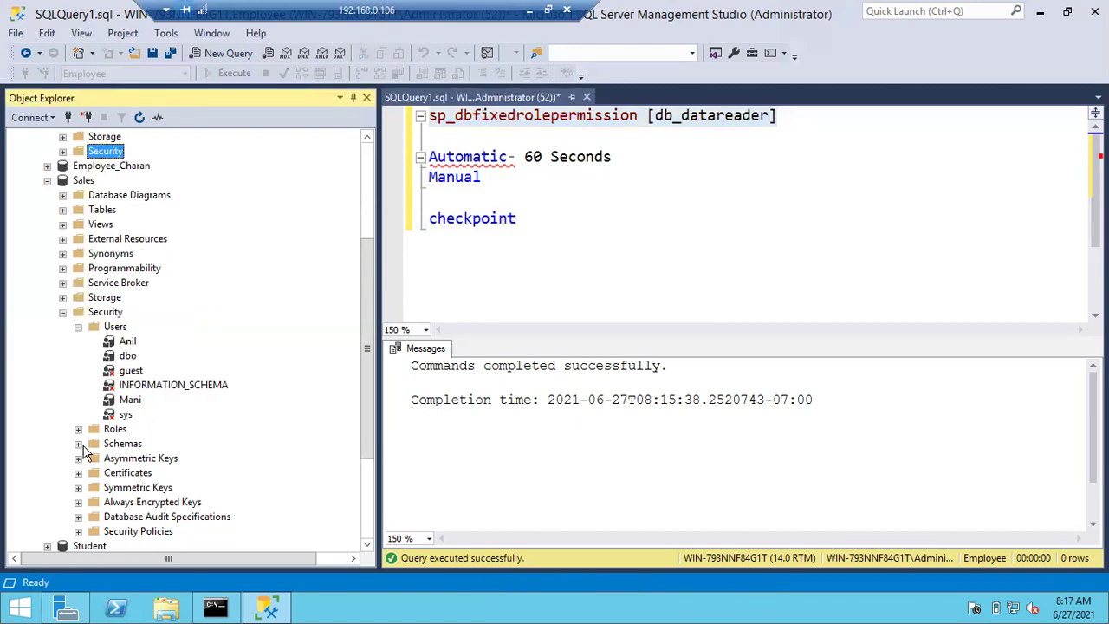
{"action": "scroll", "coordinate": [39, 416], "scroll_direction": "down", "scroll_amount": 4}
{"action": "left_click", "coordinate": [32, 415]}
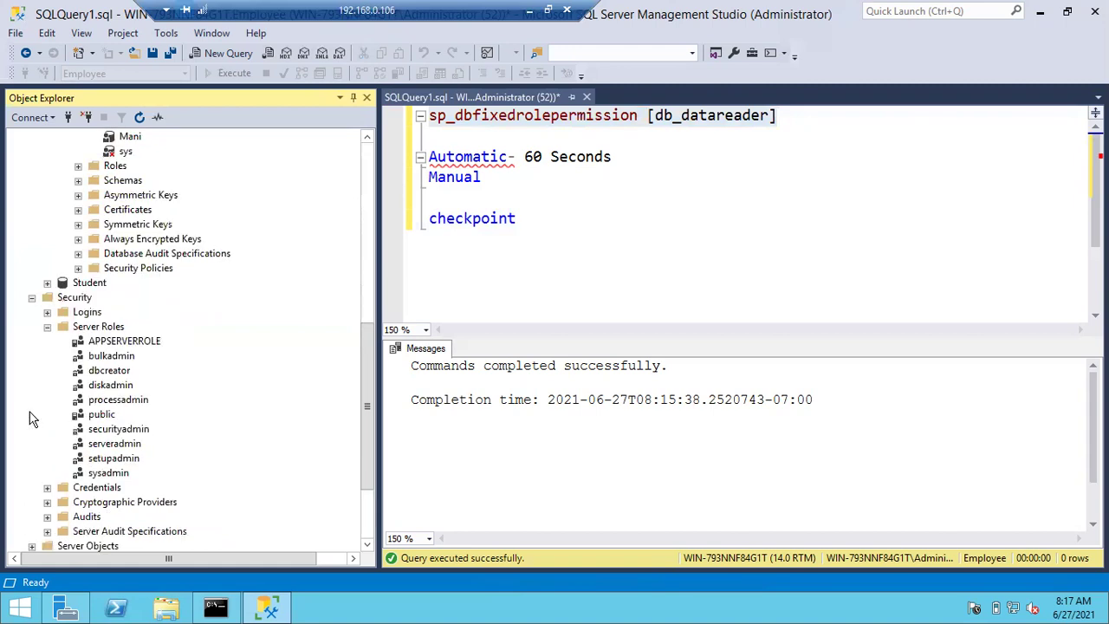
{"action": "left_click", "coordinate": [63, 327]}
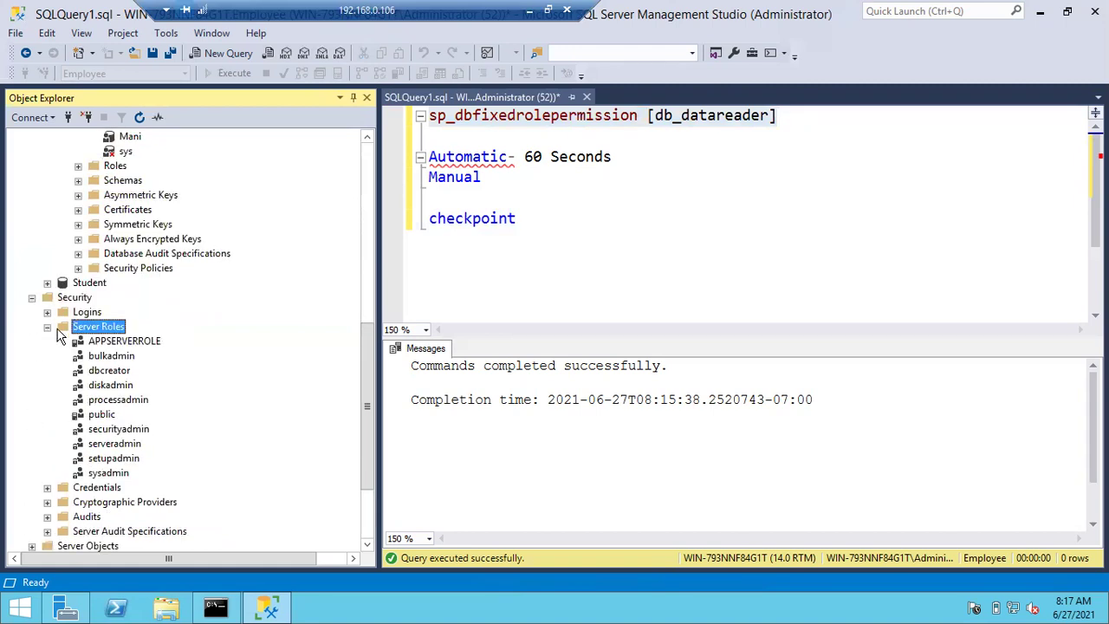
{"action": "left_click", "coordinate": [47, 327]}
{"action": "left_click", "coordinate": [47, 341]}
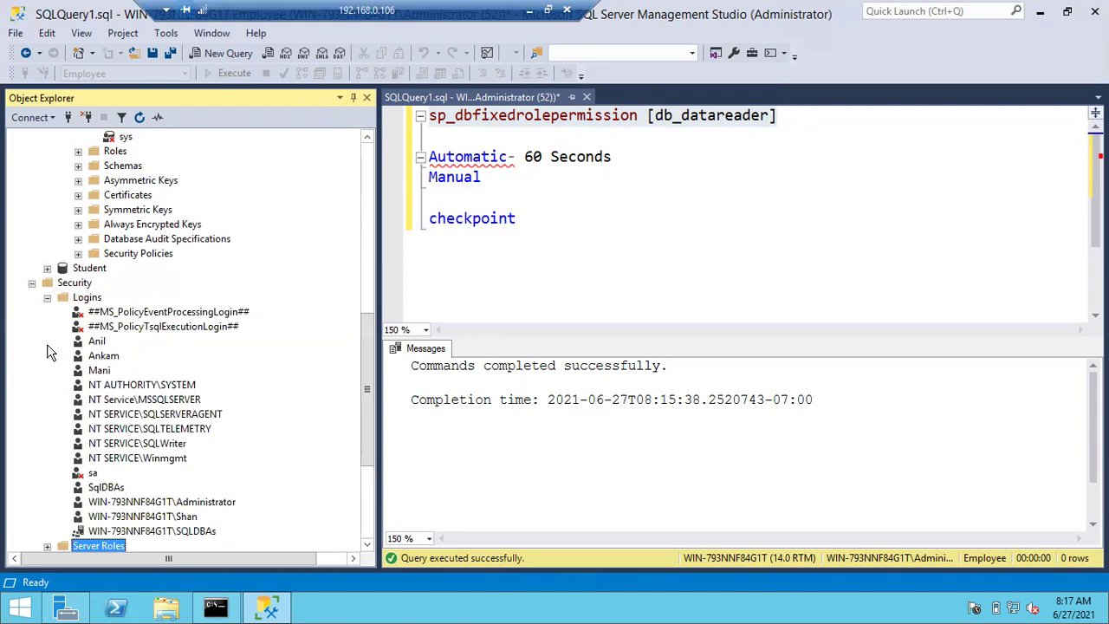
{"action": "left_click", "coordinate": [95, 340]}
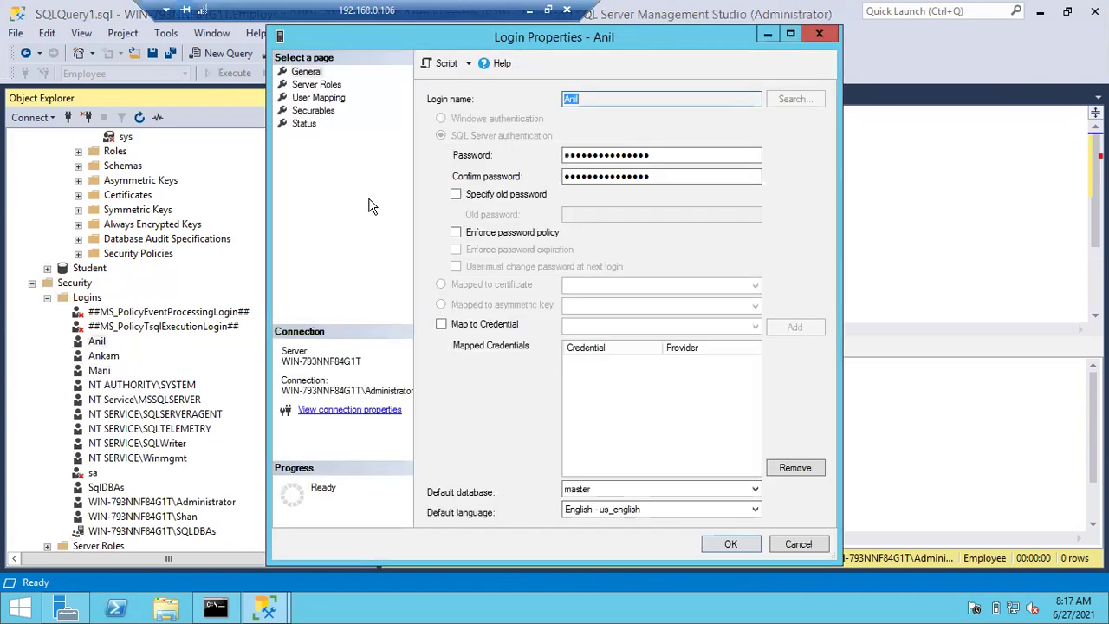
Review the login's server roles, and map it to the Employee database with dbo as the default schema.
{"action": "left_click", "coordinate": [305, 86]}
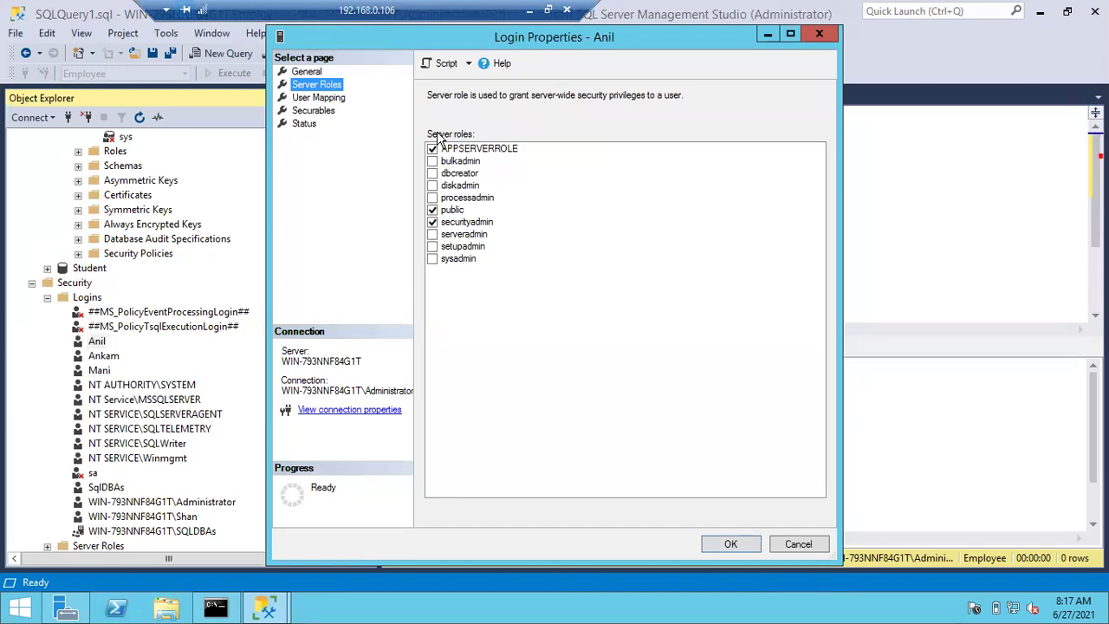
{"action": "left_click", "coordinate": [316, 101]}
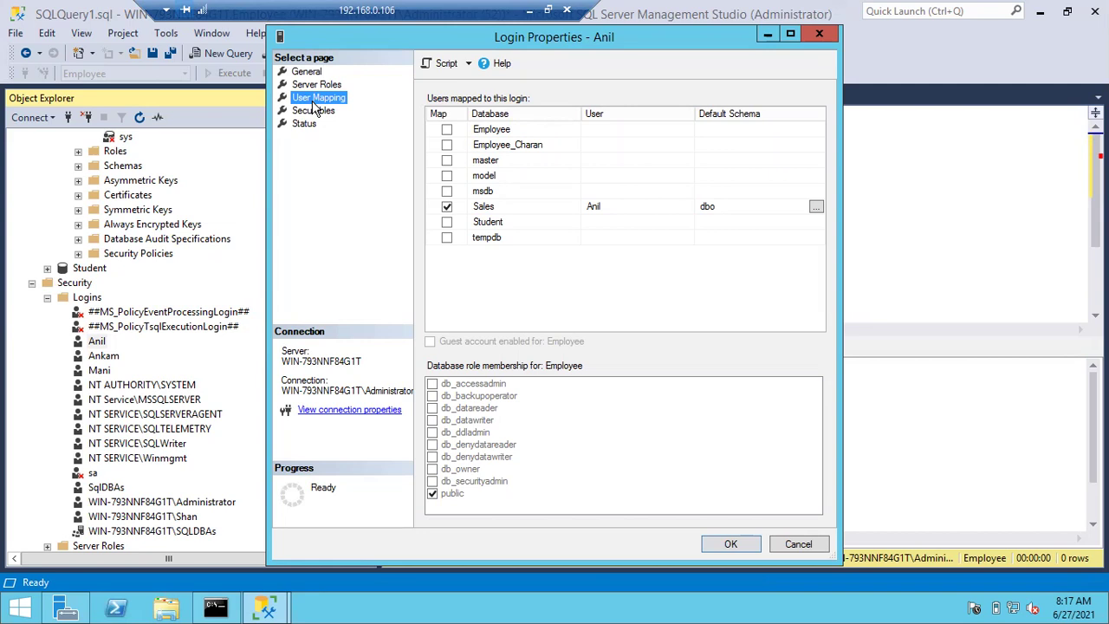
{"action": "left_click", "coordinate": [501, 135]}
{"action": "left_click", "coordinate": [501, 136]}
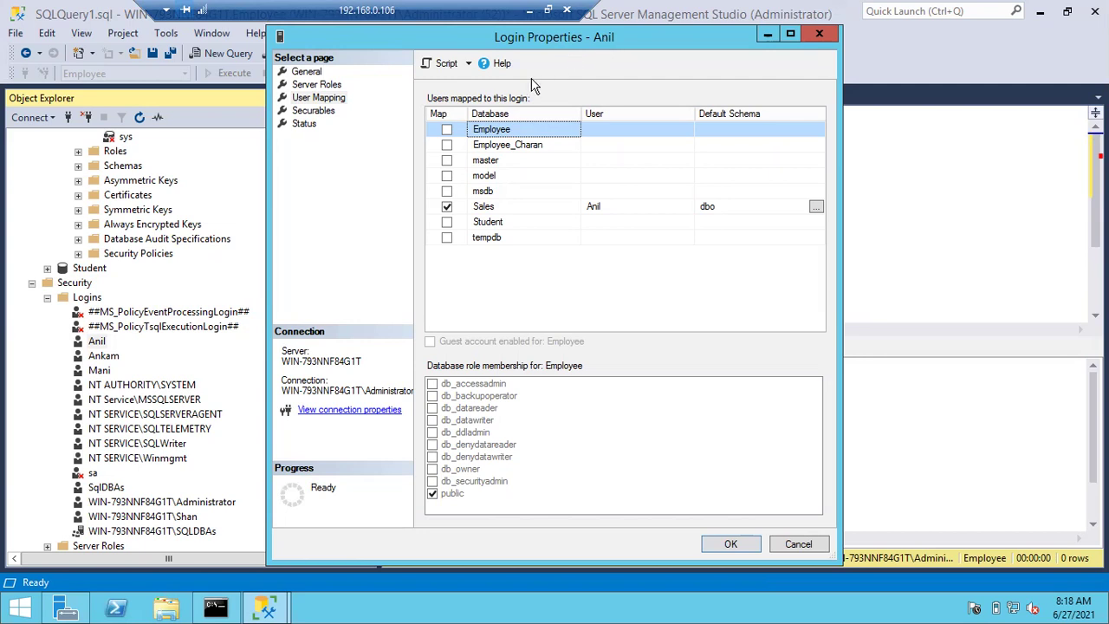
{"action": "left_click", "coordinate": [447, 130]}
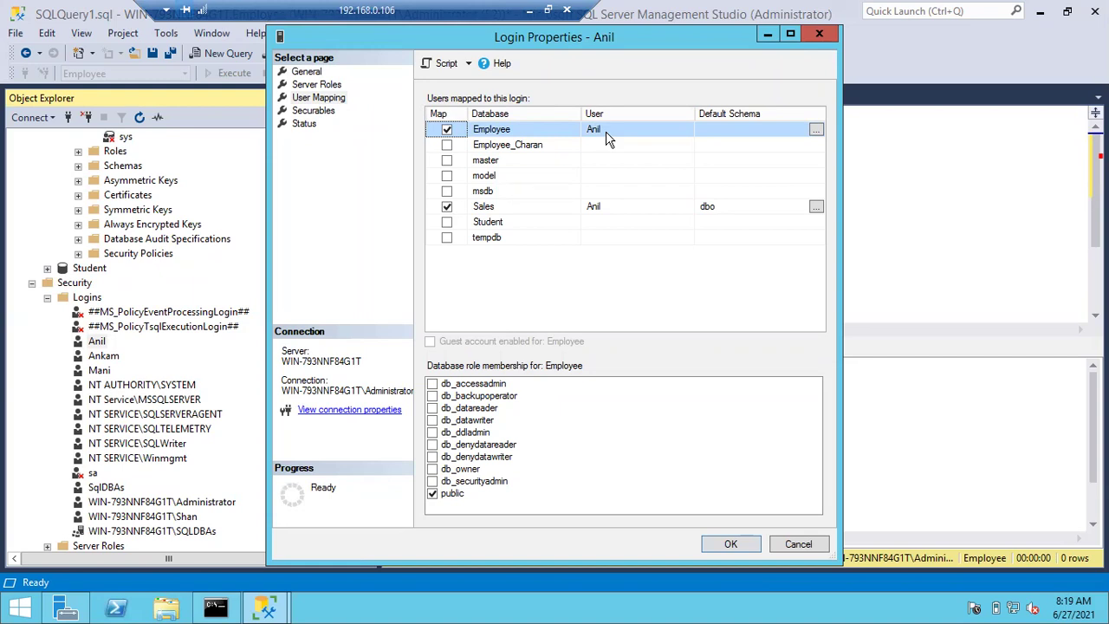
{"action": "left_click", "coordinate": [711, 128]}
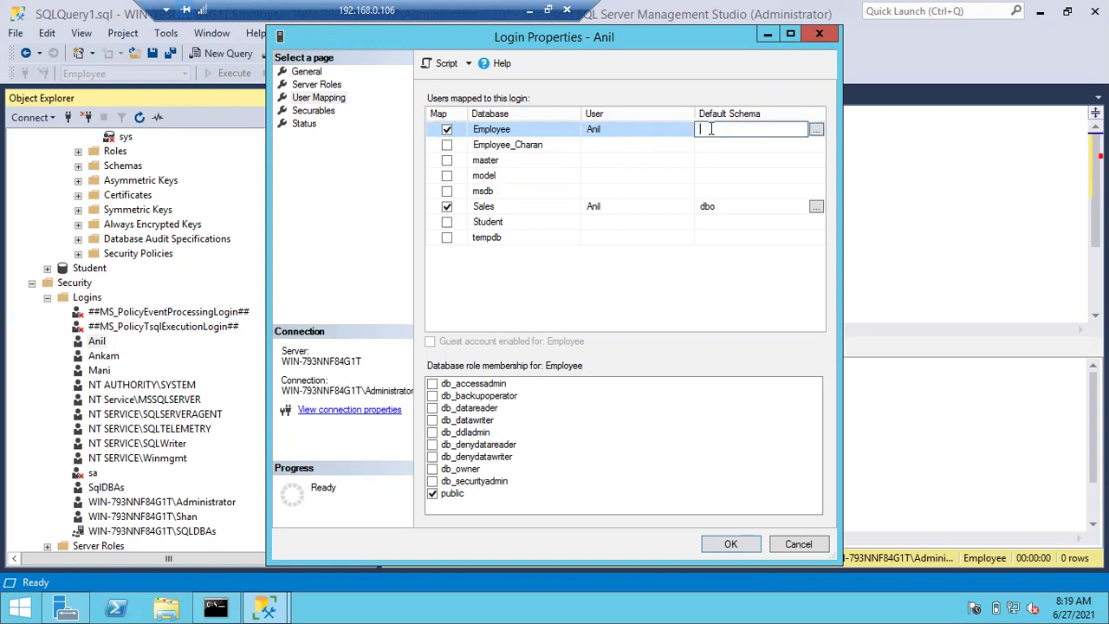
{"action": "type", "text": "dbo"}
{"action": "key", "text": "Return"}
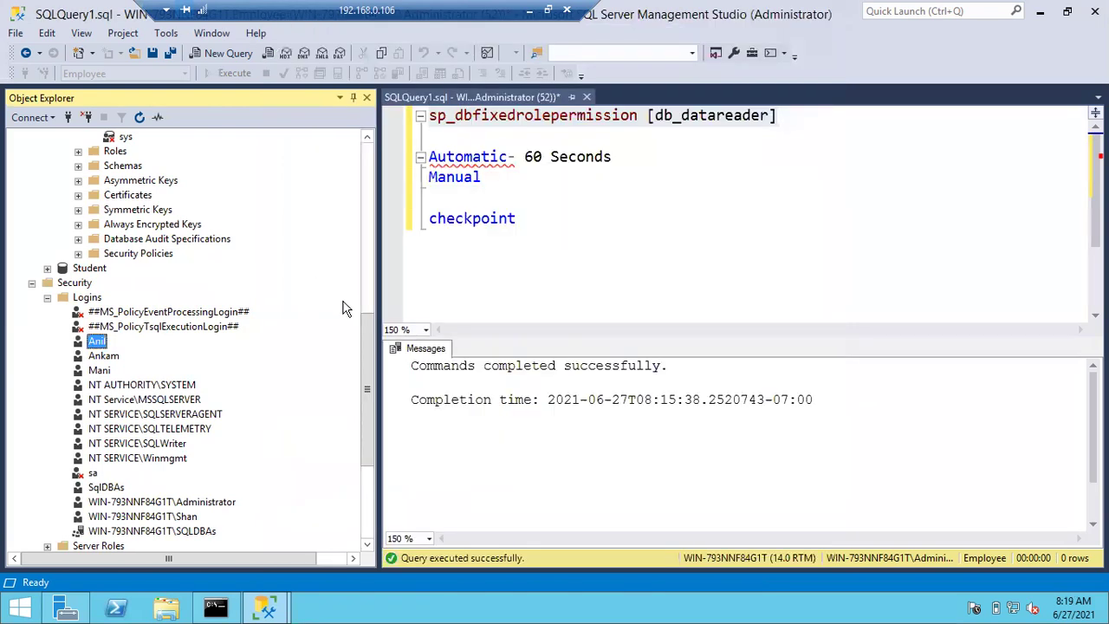
Examine the tables of the Employee and Sales databases for the schema they belong to.
{"action": "left_click_drag", "start_coordinate": [367, 328], "coordinate": [365, 143]}
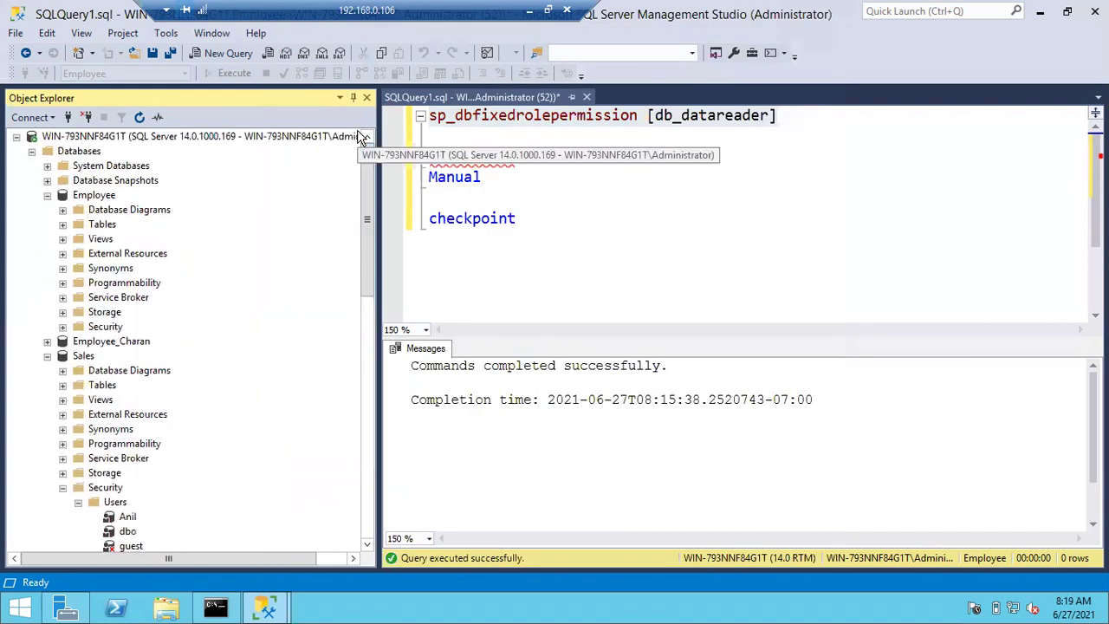
{"action": "left_click", "coordinate": [47, 356]}
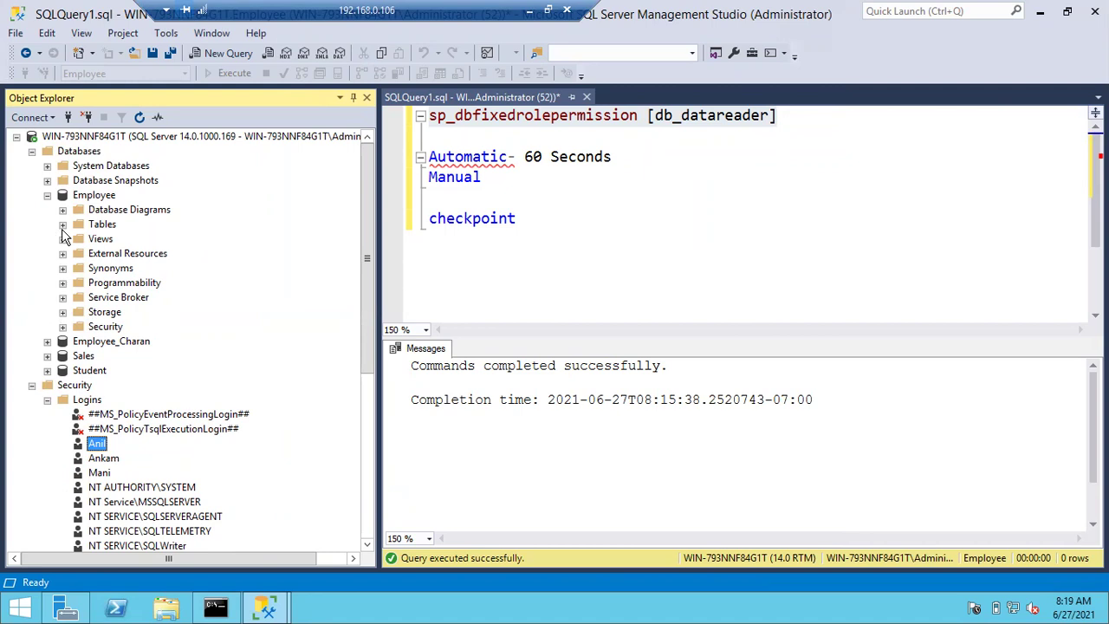
{"action": "left_click", "coordinate": [62, 224]}
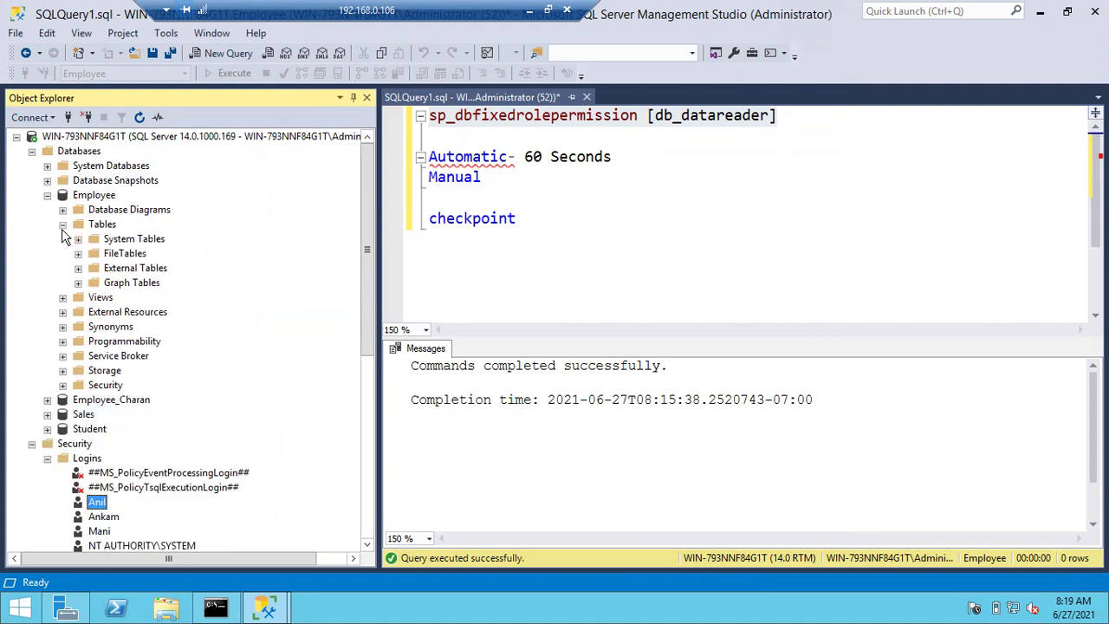
{"action": "left_click", "coordinate": [47, 195]}
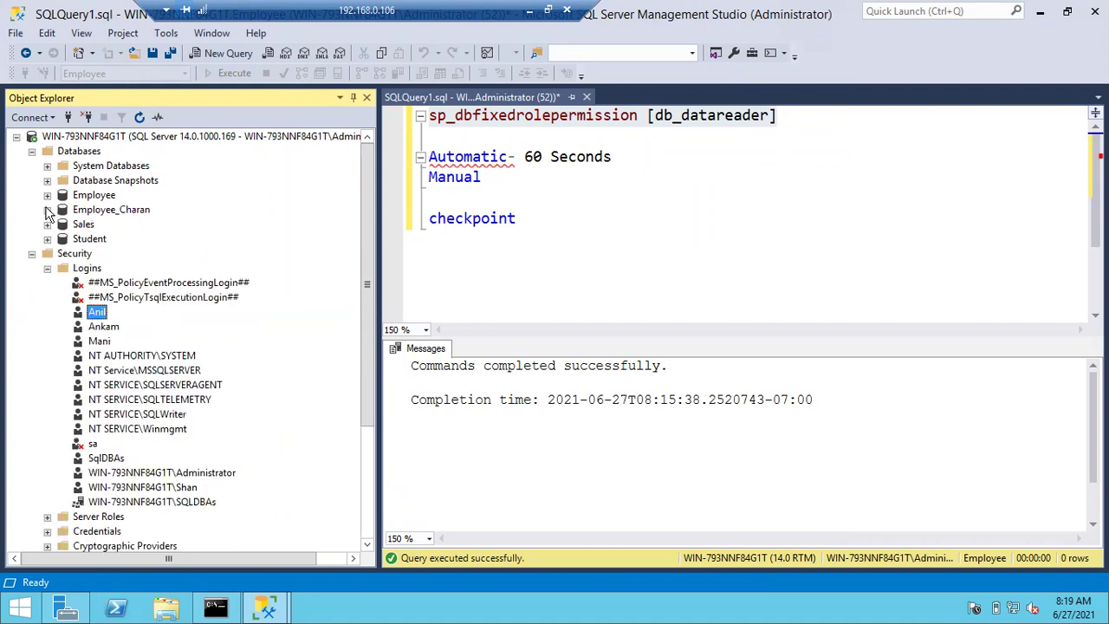
{"action": "left_click", "coordinate": [47, 224]}
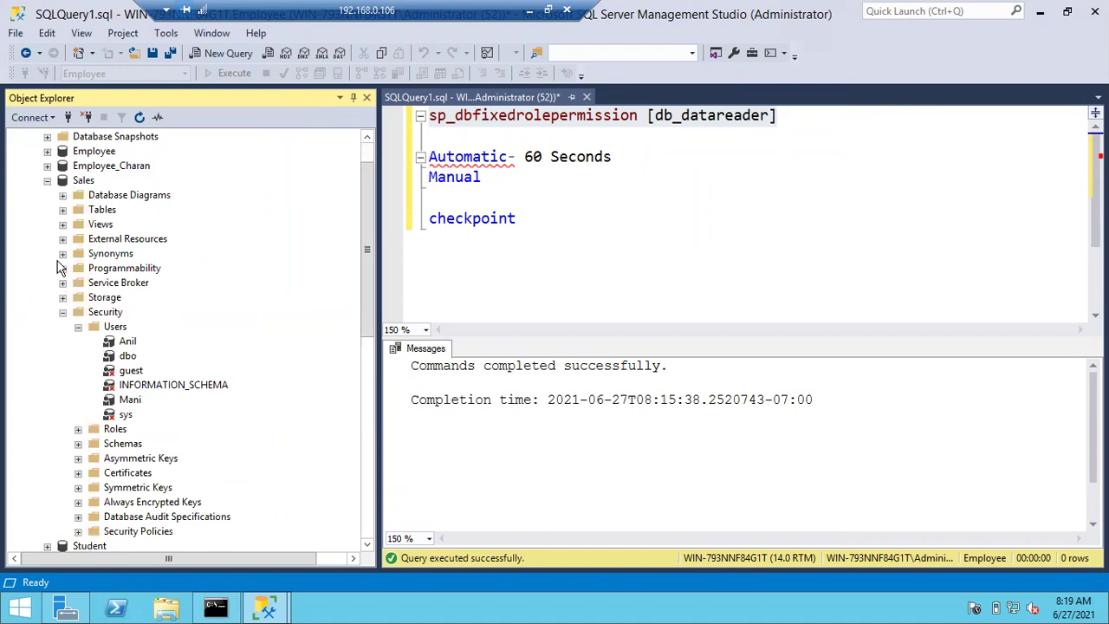
{"action": "left_click", "coordinate": [62, 210]}
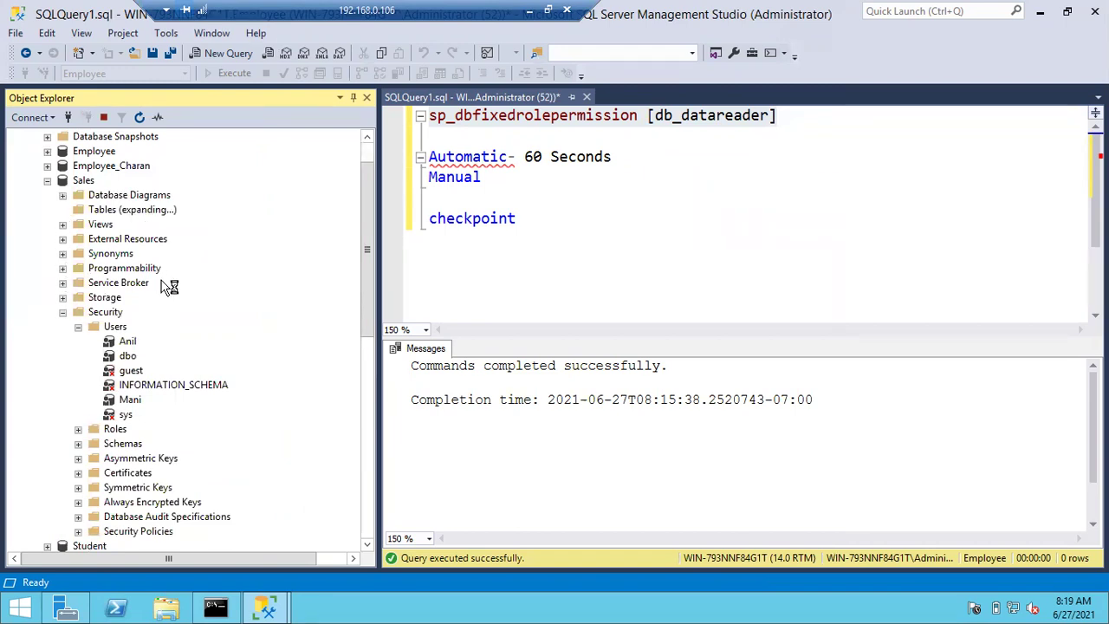
{"action": "left_click", "coordinate": [130, 285]}
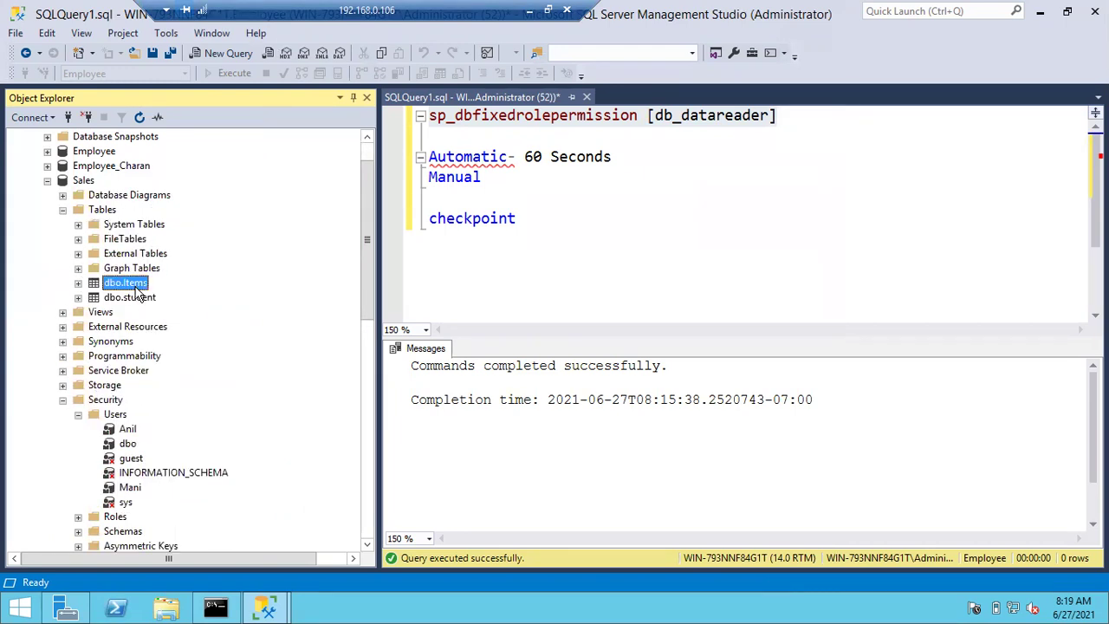
{"action": "left_click", "coordinate": [139, 298]}
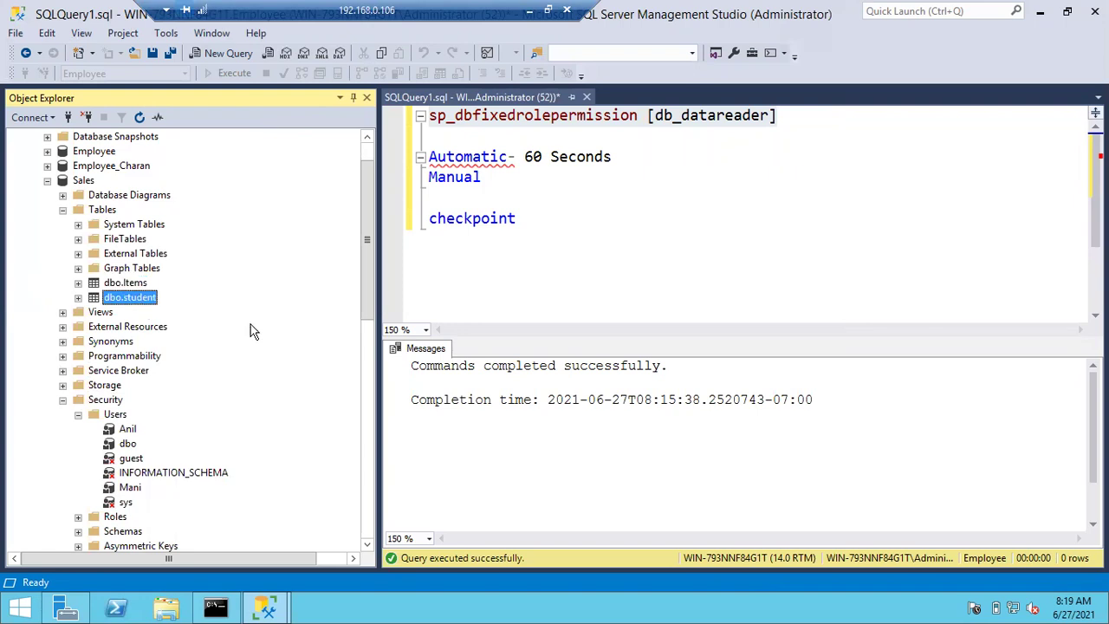
{"action": "left_click", "coordinate": [267, 611]}
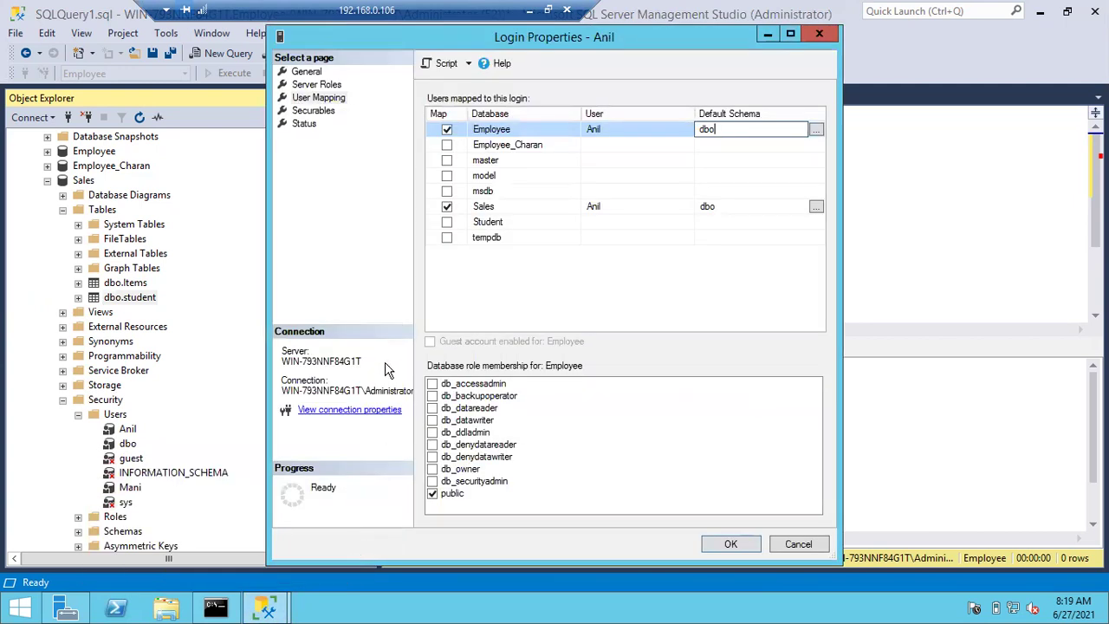
{"action": "key", "text": "Return"}
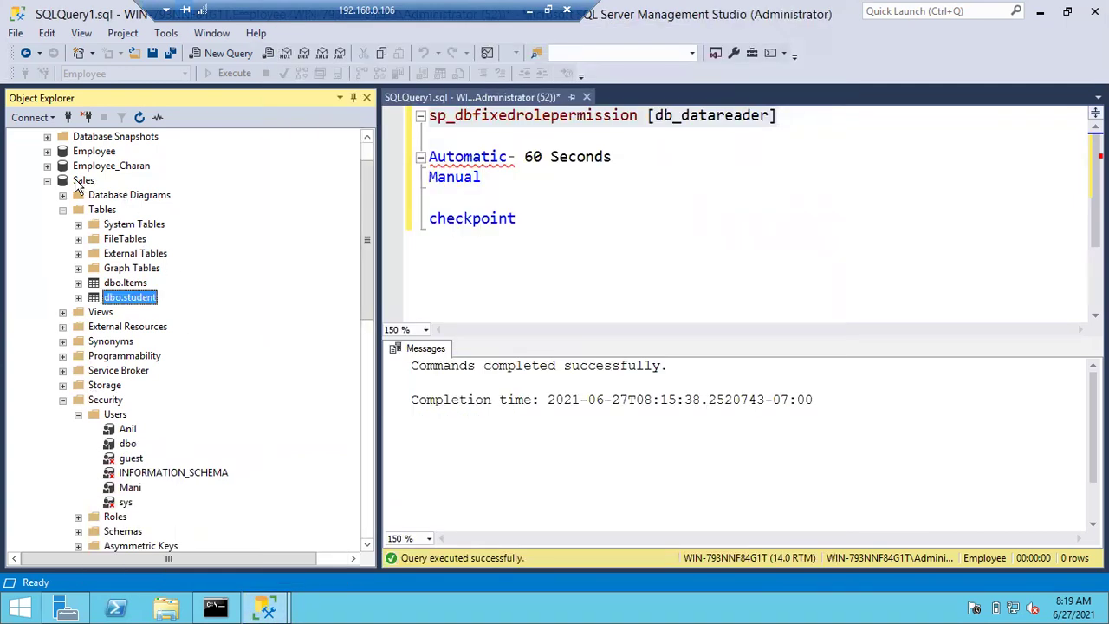
{"action": "left_click", "coordinate": [47, 180]}
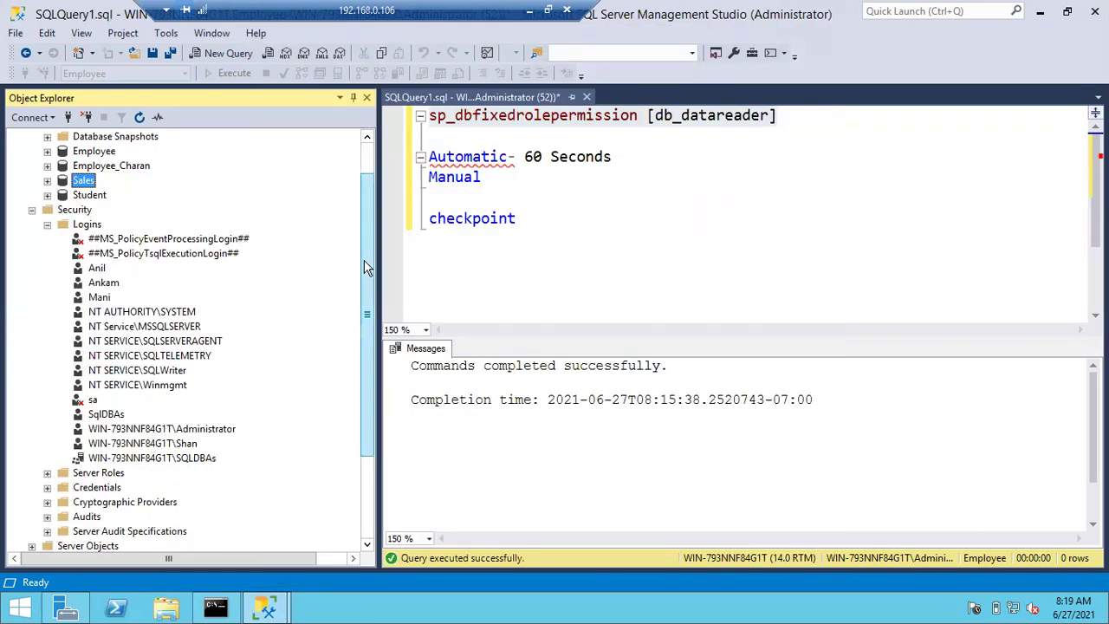
{"action": "mouse_move", "coordinate": [364, 283]}
{"action": "left_mouse_down"}
{"action": "mouse_move", "coordinate": [364, 260]}
{"action": "mouse_move", "coordinate": [364, 283]}
{"action": "left_mouse_up"}
Check the login's role membership for the Sales database and save the login properties with the new mapping.
{"action": "mouse_move", "coordinate": [273, 611]}
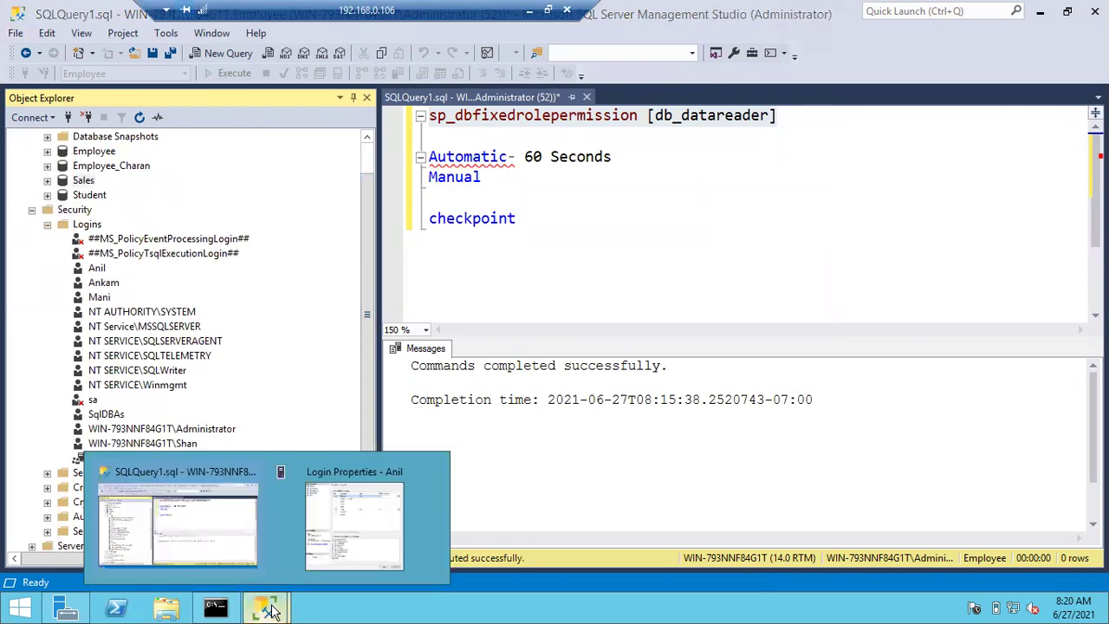
{"action": "left_click", "coordinate": [351, 547]}
{"action": "left_click", "coordinate": [488, 208]}
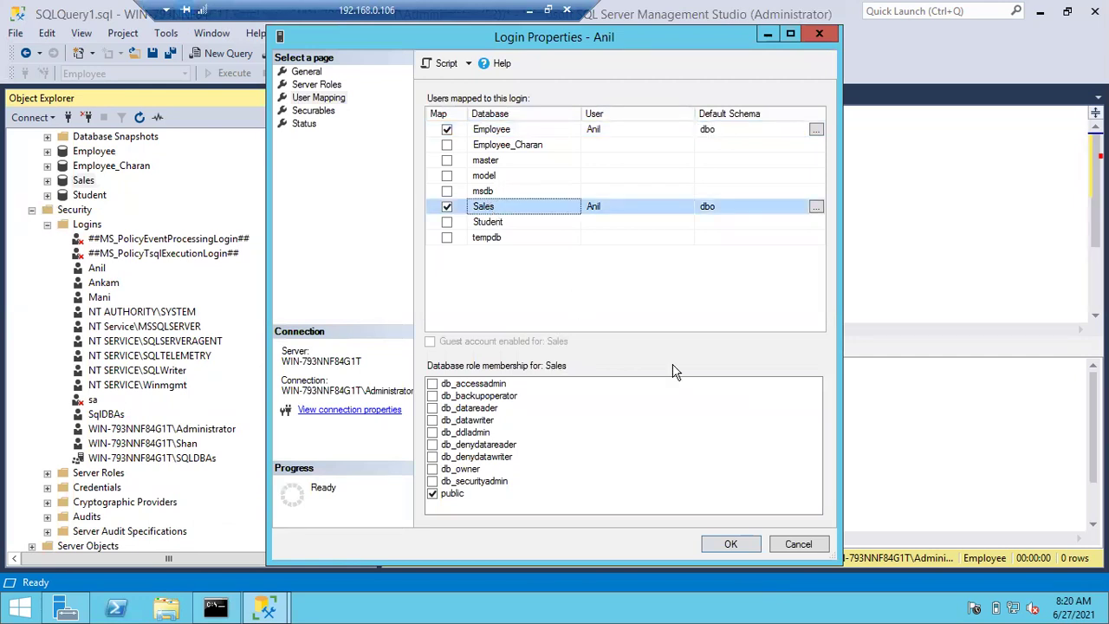
{"action": "left_click", "coordinate": [731, 544]}
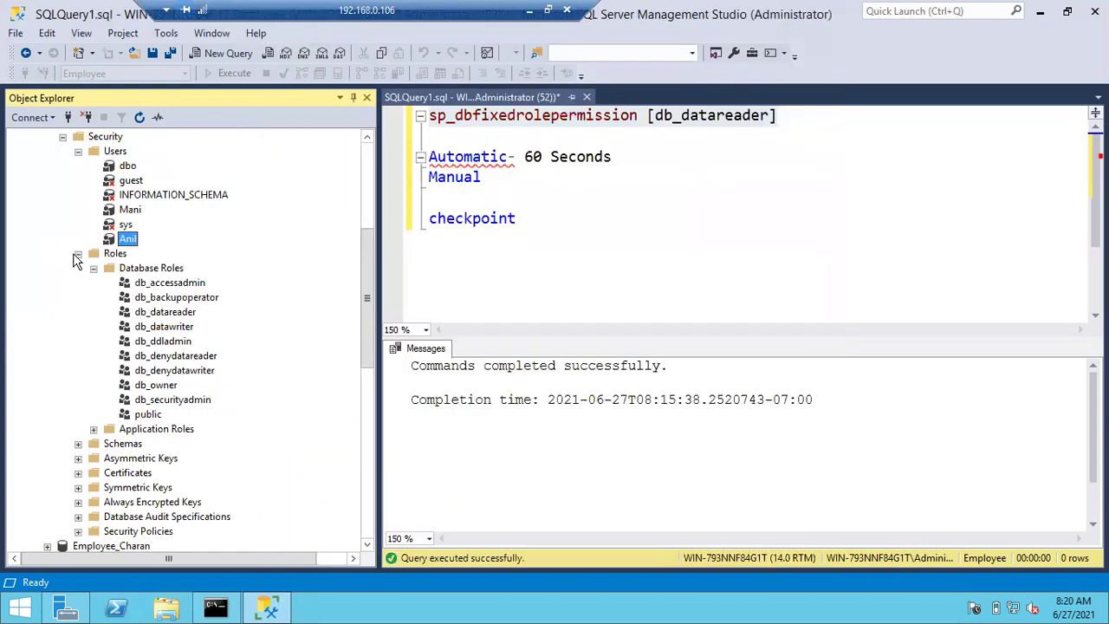
Collapse the Employee database's Roles, Security and Tables folders and the server-level Logins folder.
{"action": "left_click", "coordinate": [78, 253]}
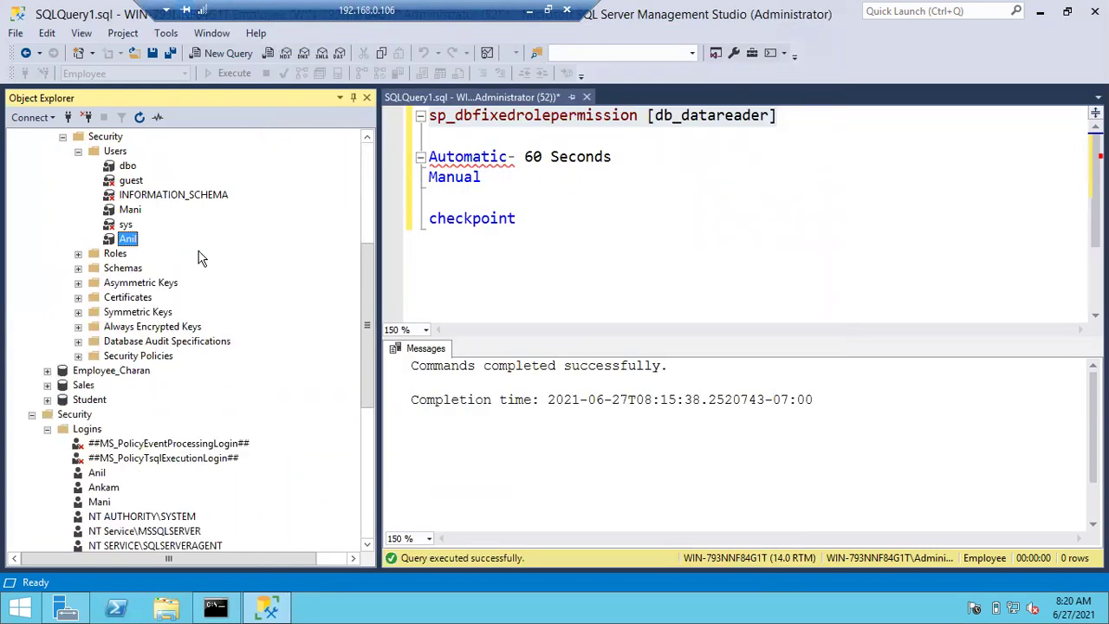
{"action": "left_click_drag", "start_coordinate": [364, 299], "coordinate": [357, 177]}
{"action": "left_click", "coordinate": [62, 385]}
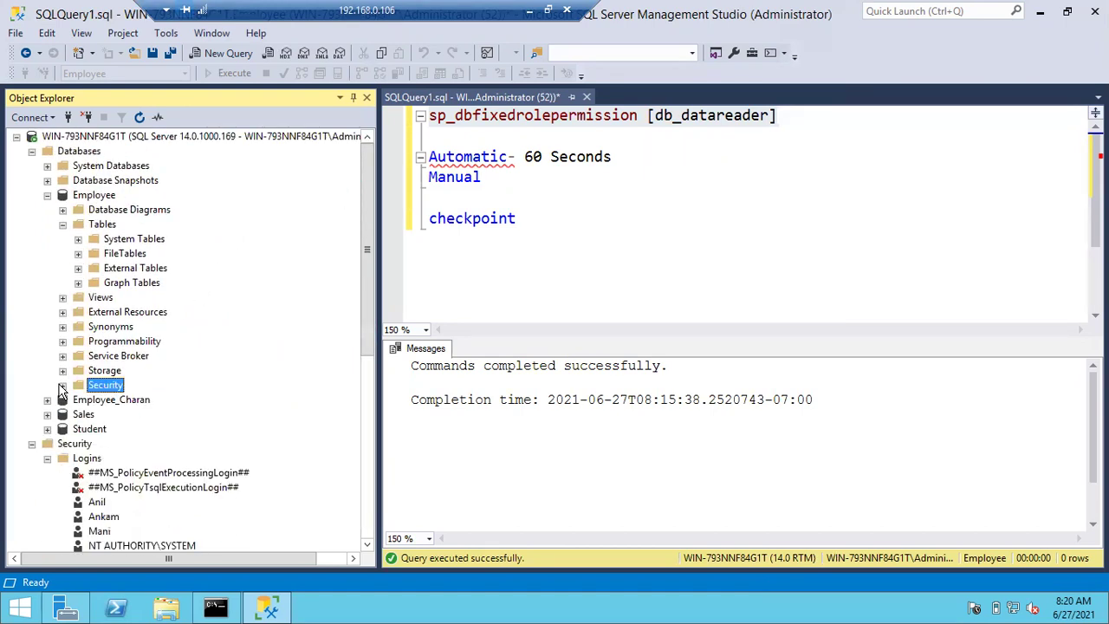
{"action": "left_click", "coordinate": [63, 225]}
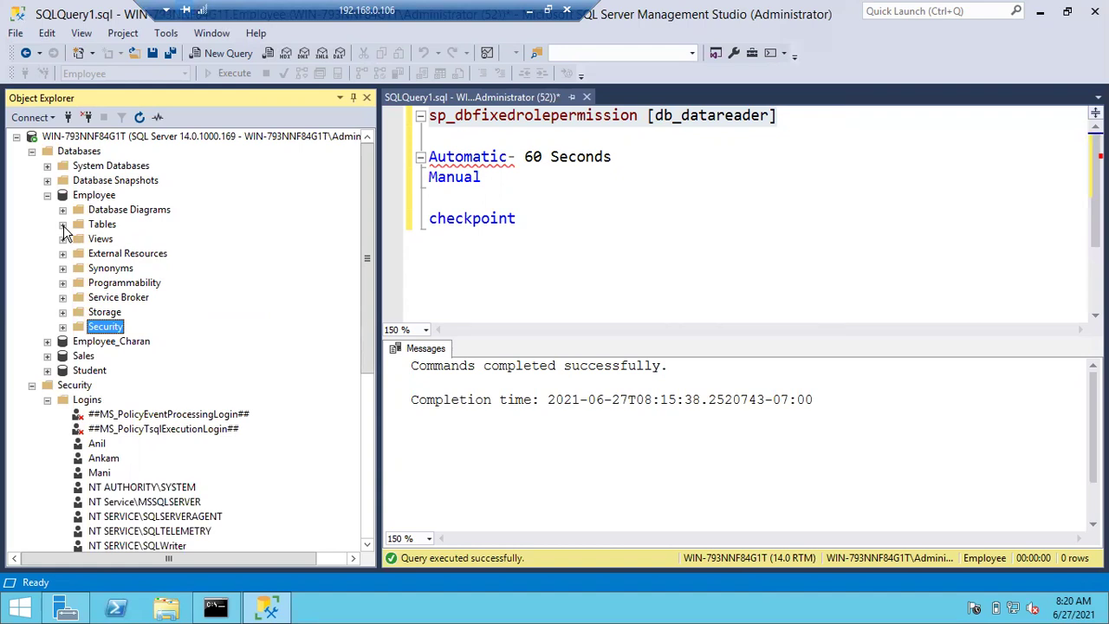
{"action": "left_click", "coordinate": [47, 399]}
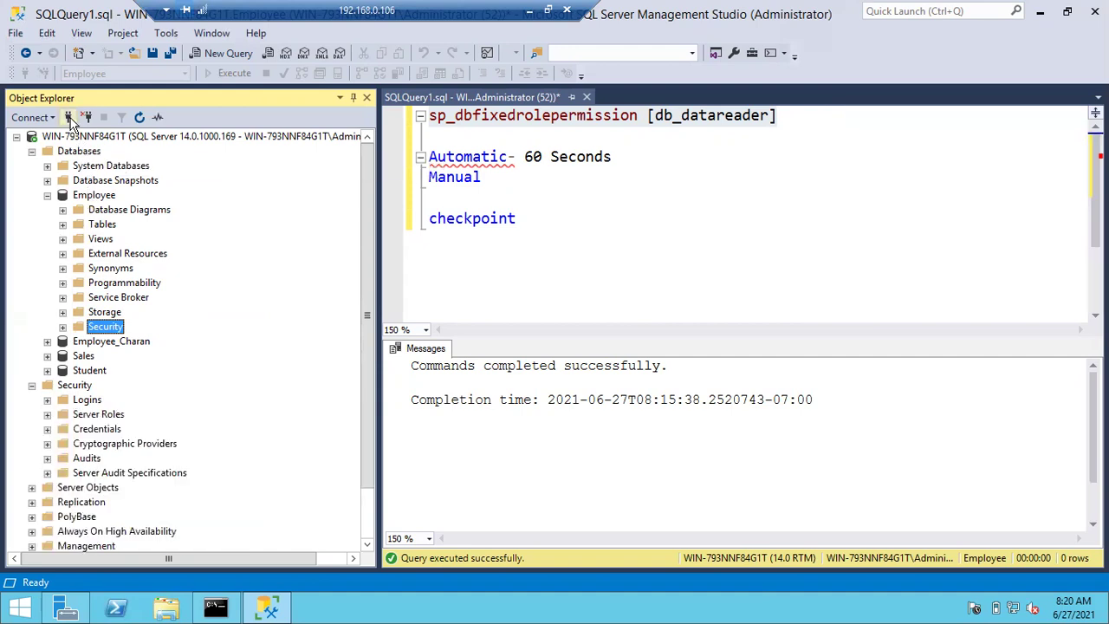
Connect to the WIN-793NNF84G1T database engine with SQL Server Authentication, entering the SQL login's name and password.
{"action": "left_click", "coordinate": [68, 117]}
{"action": "left_click", "coordinate": [641, 224]}
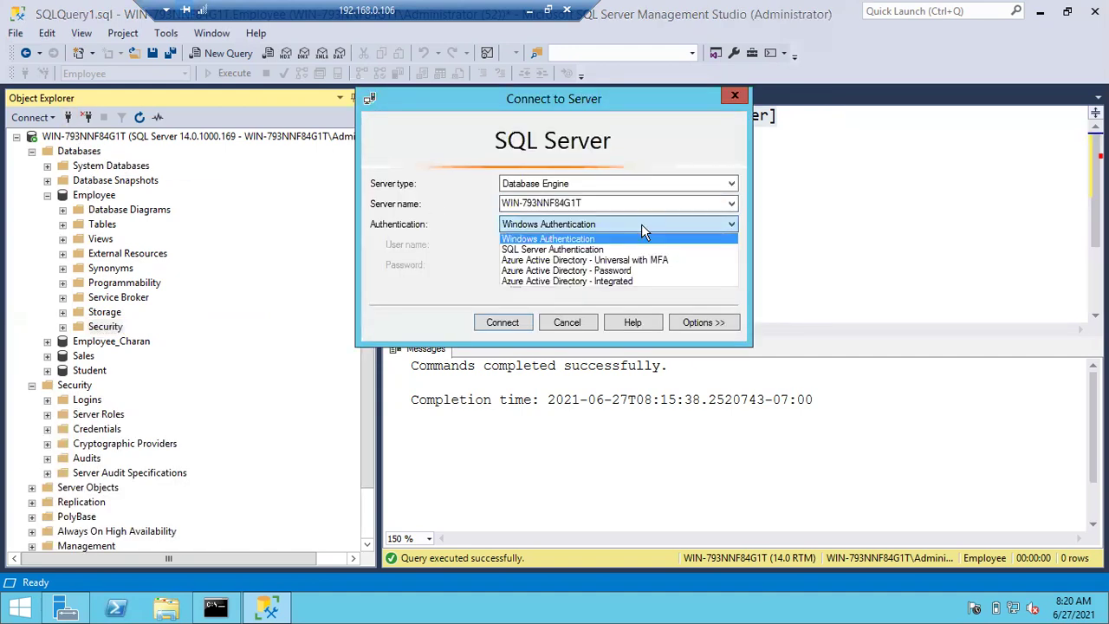
{"action": "left_click", "coordinate": [615, 260]}
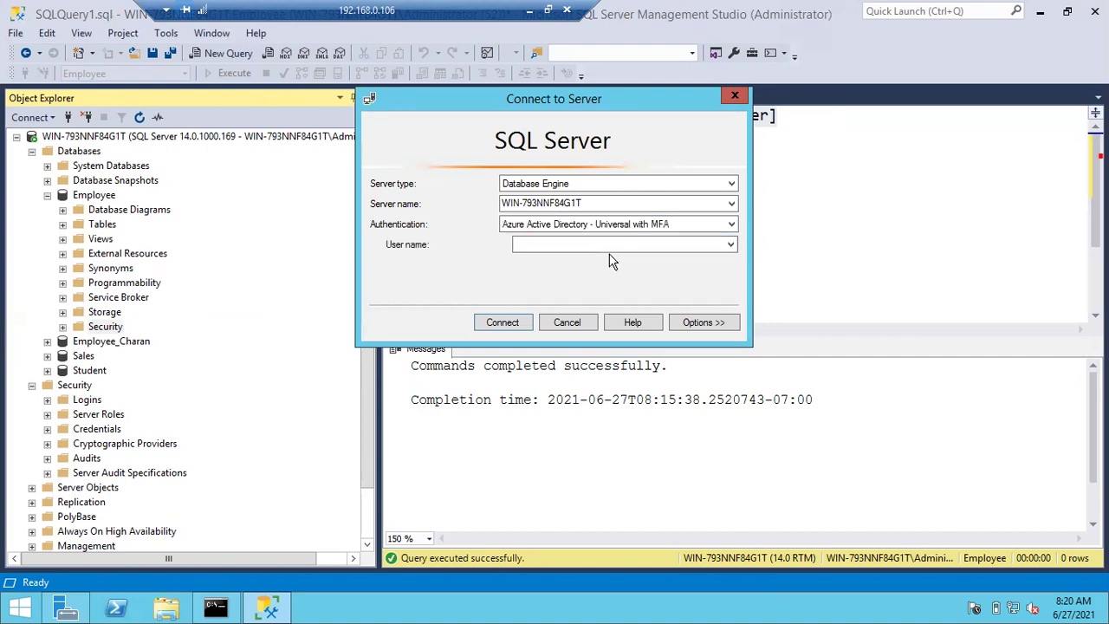
{"action": "left_click", "coordinate": [673, 227]}
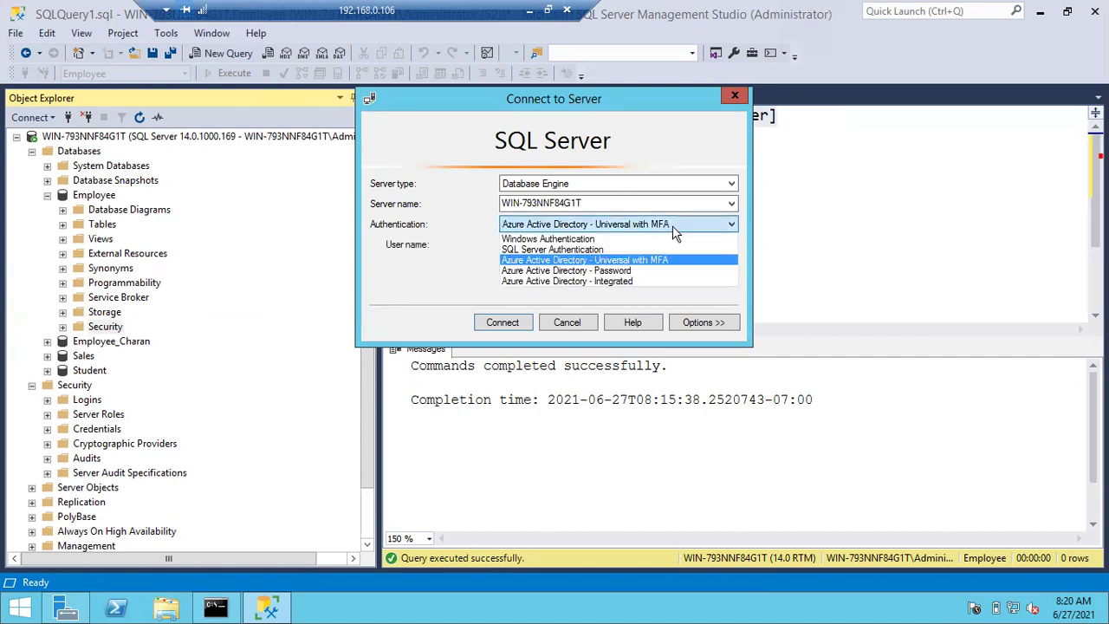
{"action": "left_click", "coordinate": [593, 250]}
{"action": "double_click", "coordinate": [543, 243]}
{"action": "type", "text": "a"}
{"action": "key", "text": "Tab"}
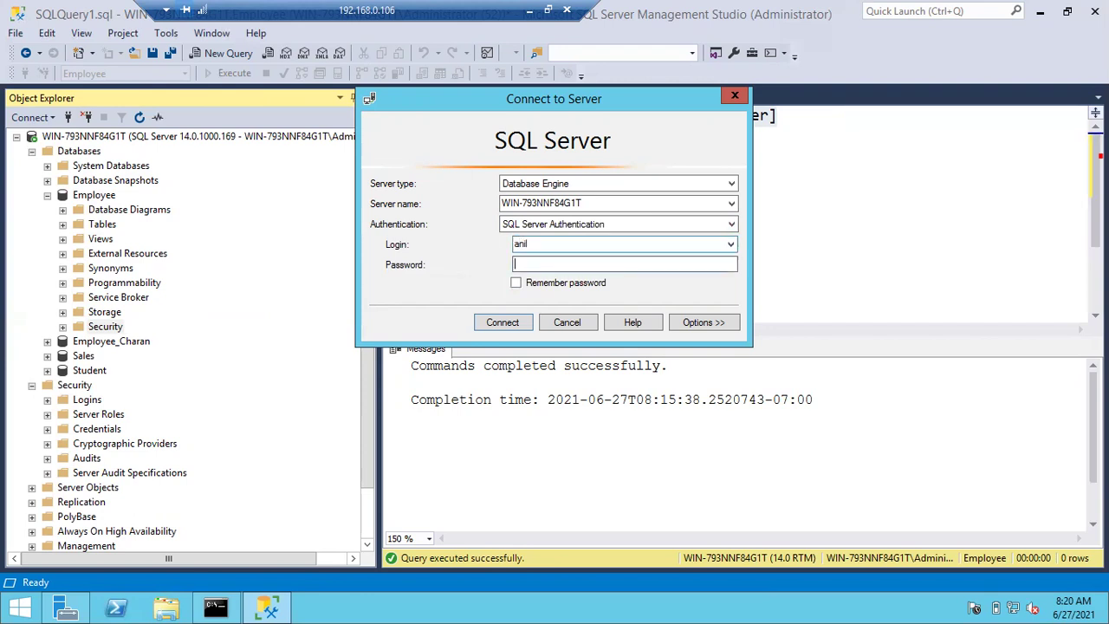
{"action": "left_click", "coordinate": [503, 322]}
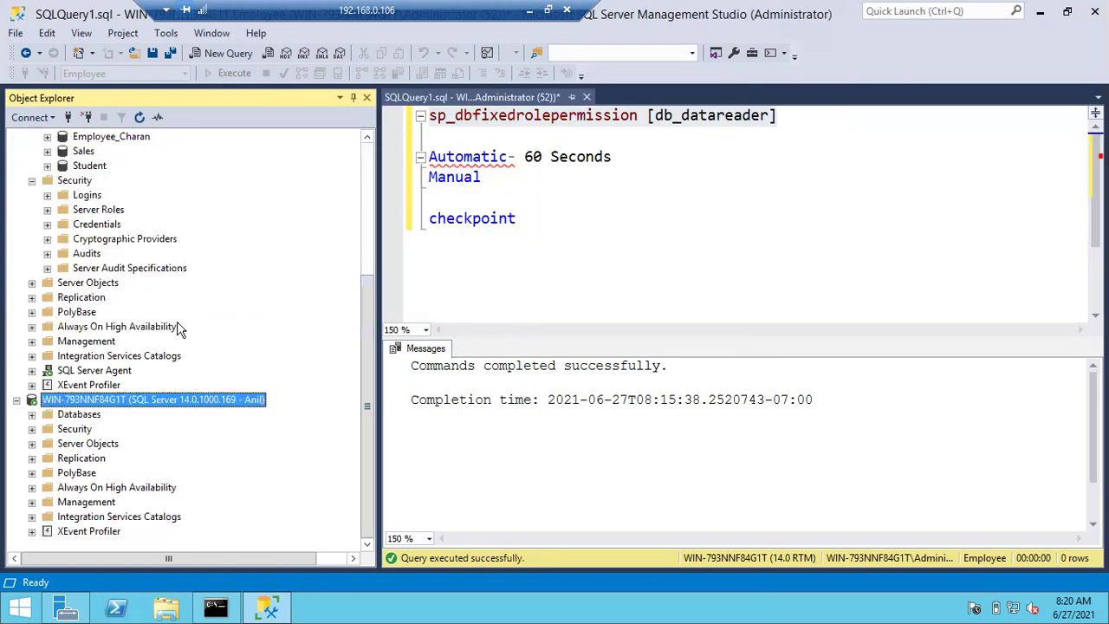
Select the top 1000 rows of the Sales database's dbo.Items table through the SQL login's connection.
{"action": "left_click", "coordinate": [32, 414]}
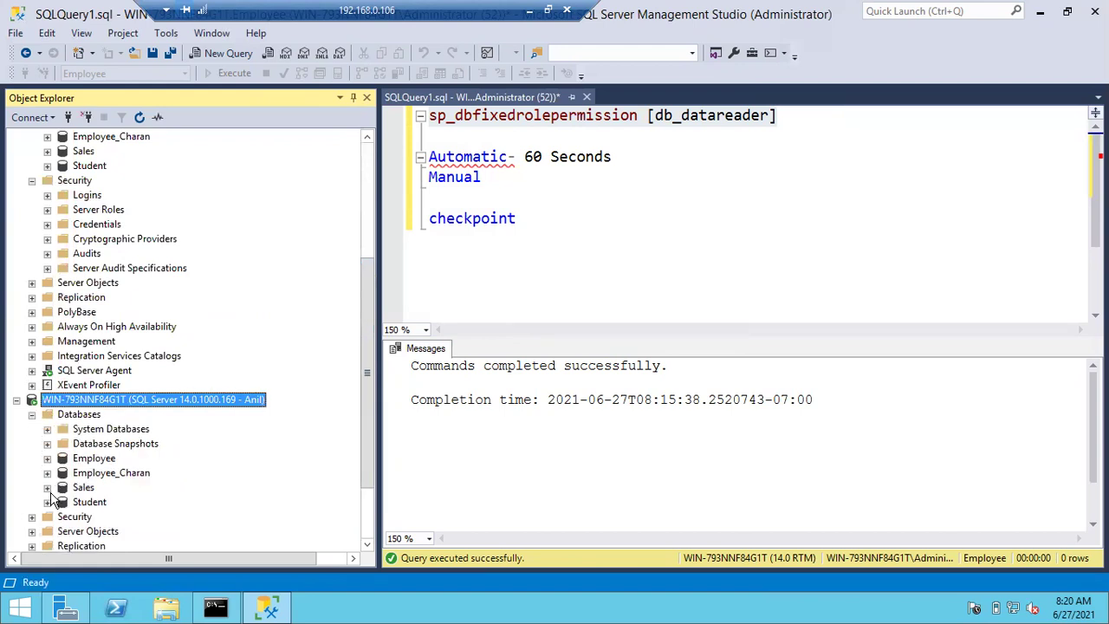
{"action": "left_click", "coordinate": [47, 488]}
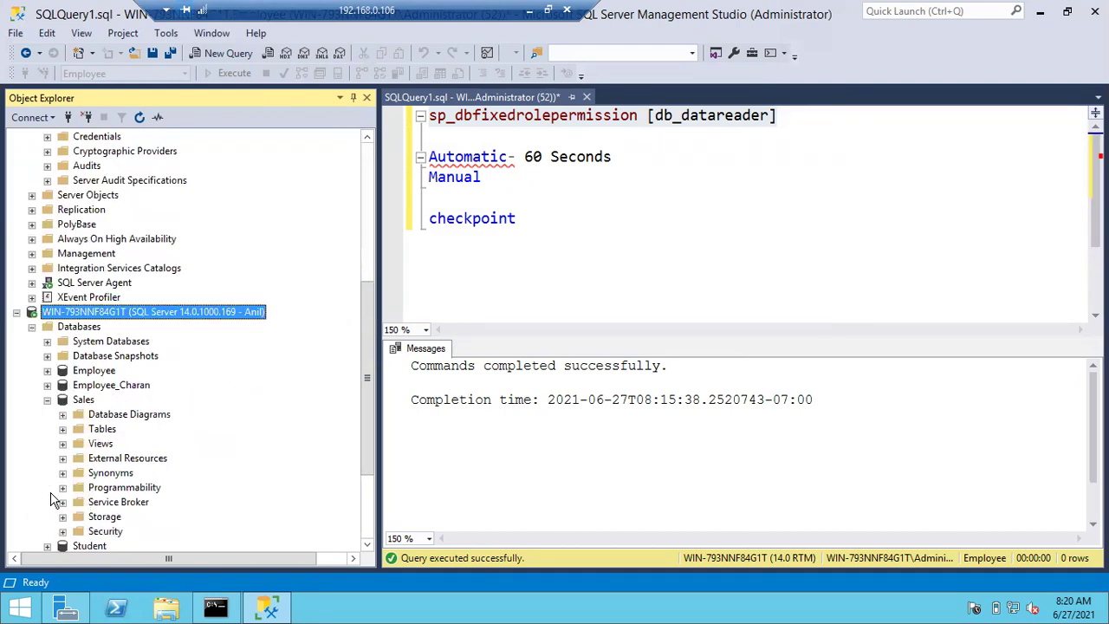
{"action": "left_click", "coordinate": [63, 429]}
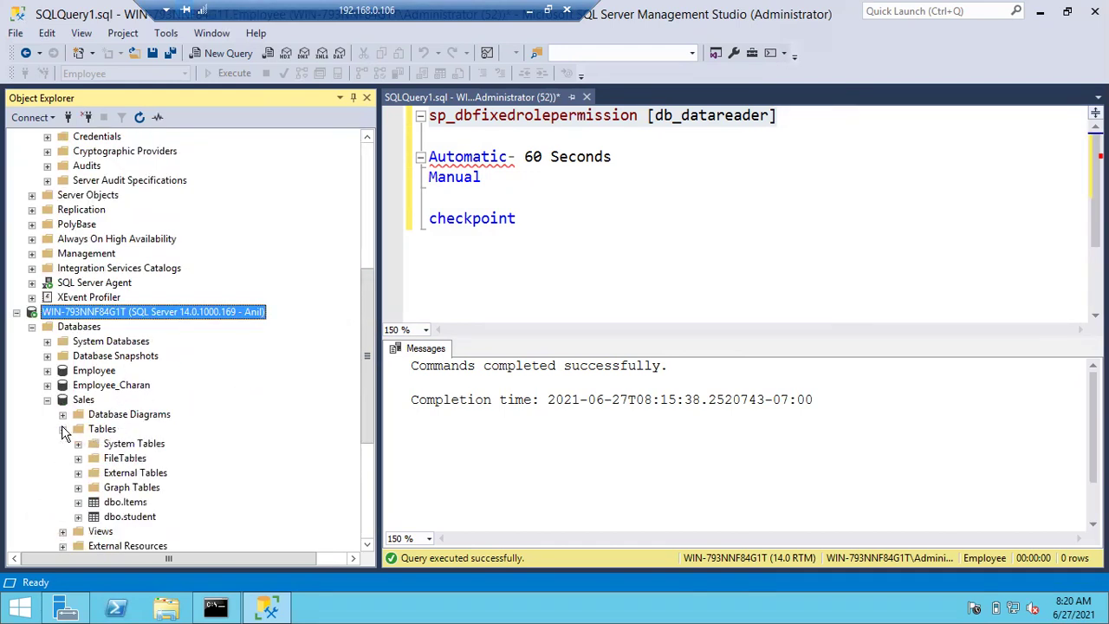
{"action": "left_click", "coordinate": [126, 503]}
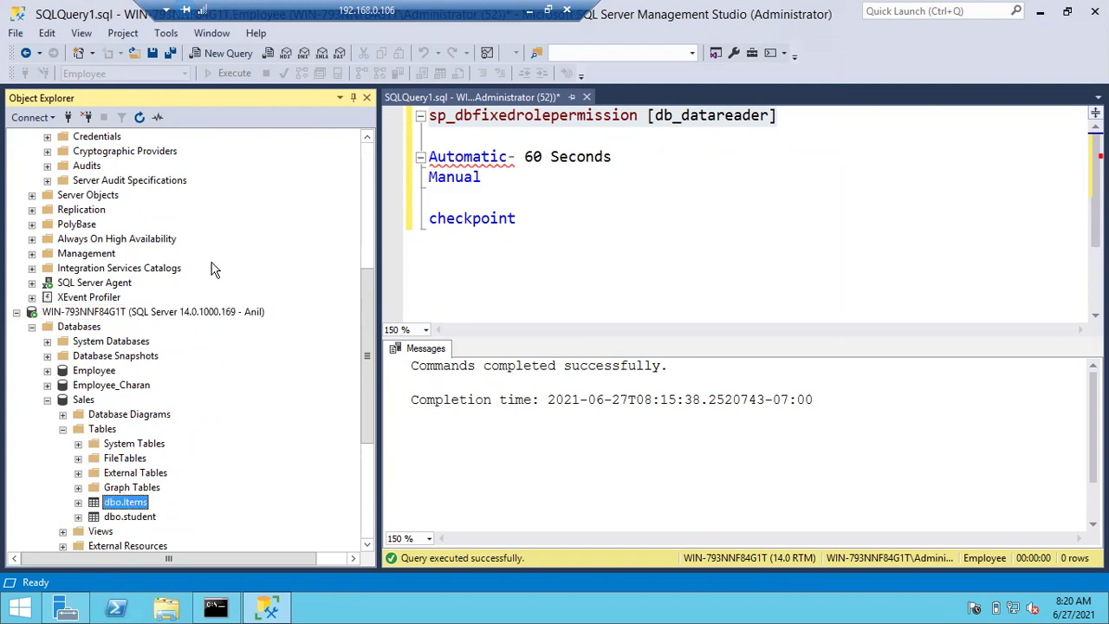
{"action": "key", "text": "shift+F10"}
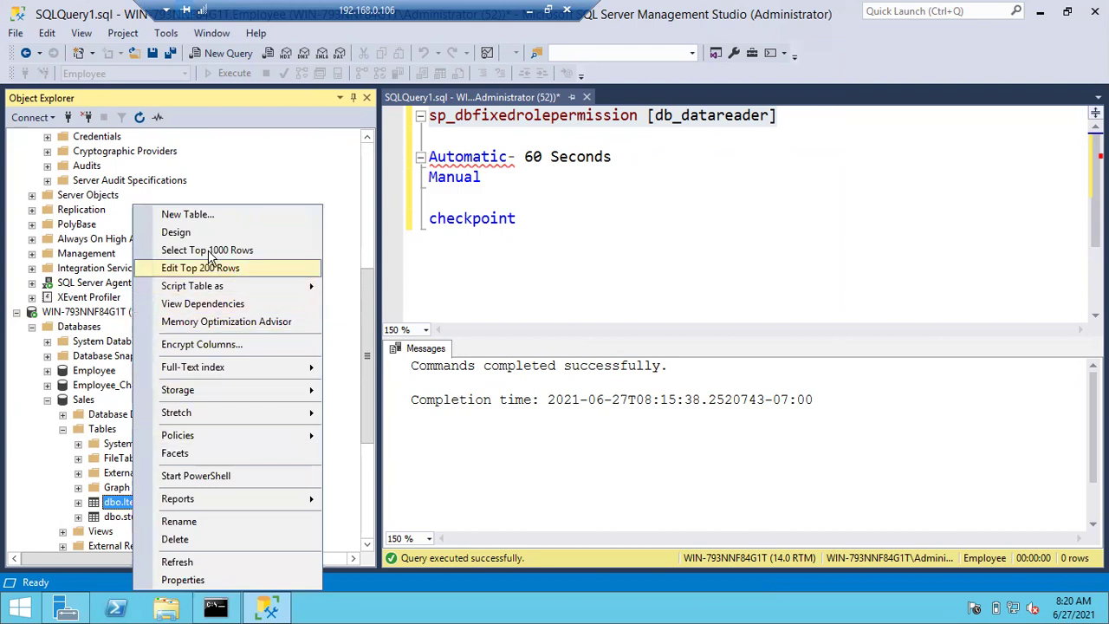
{"action": "left_click", "coordinate": [221, 250]}
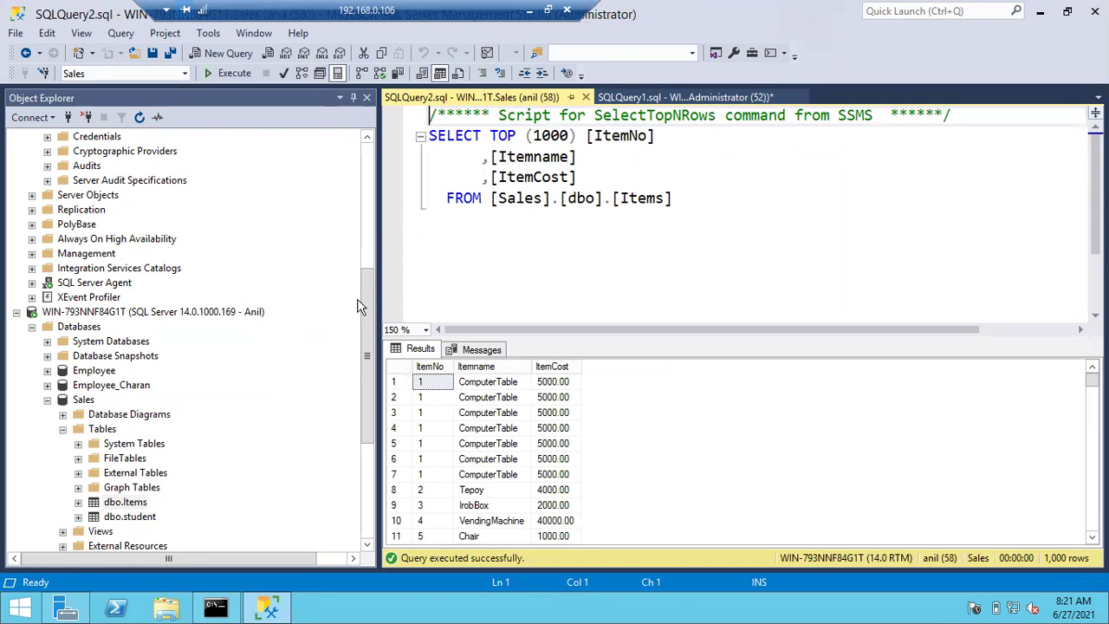
Remove the APPSERVERROLE and securityadmin server roles from the SQL login in its properties on the administrator connection.
{"action": "left_click_drag", "start_coordinate": [364, 304], "coordinate": [367, 187]}
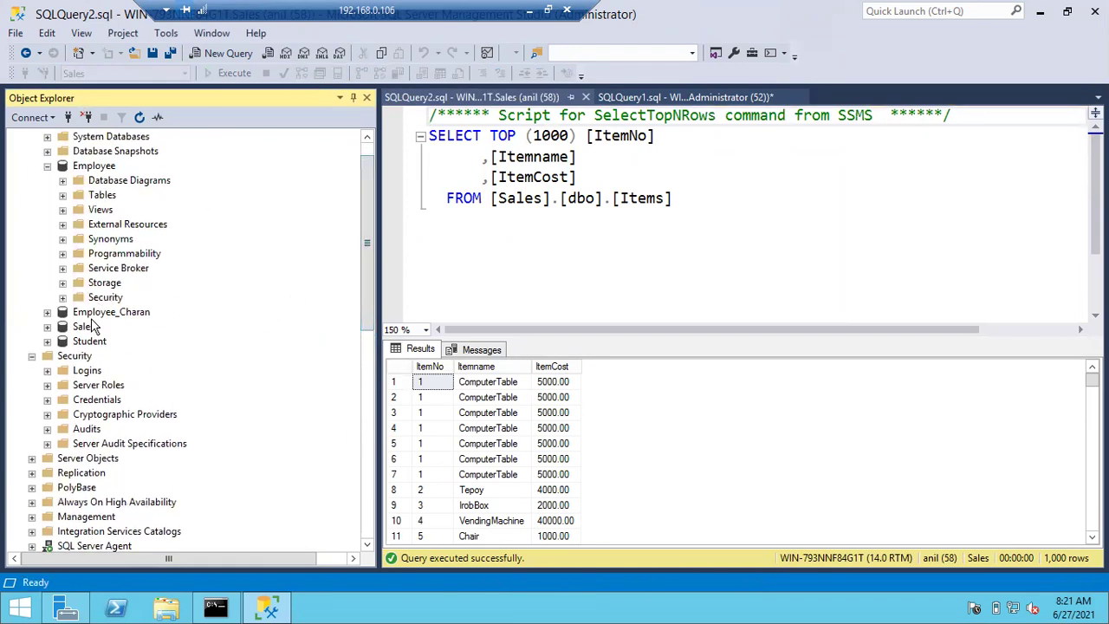
{"action": "left_click", "coordinate": [48, 378]}
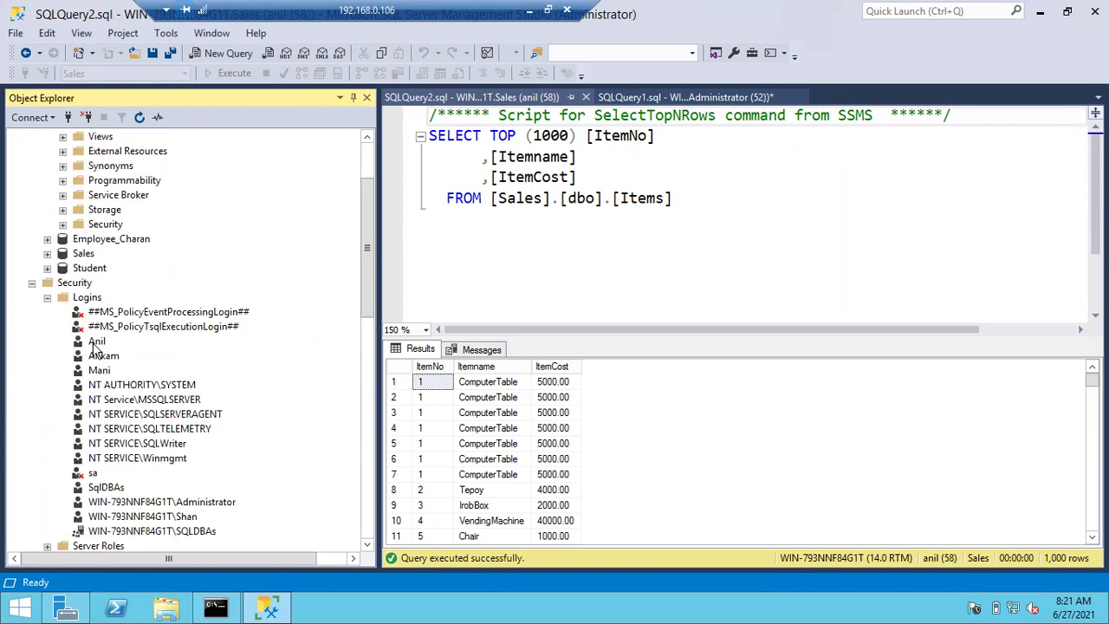
{"action": "double_click", "coordinate": [95, 341]}
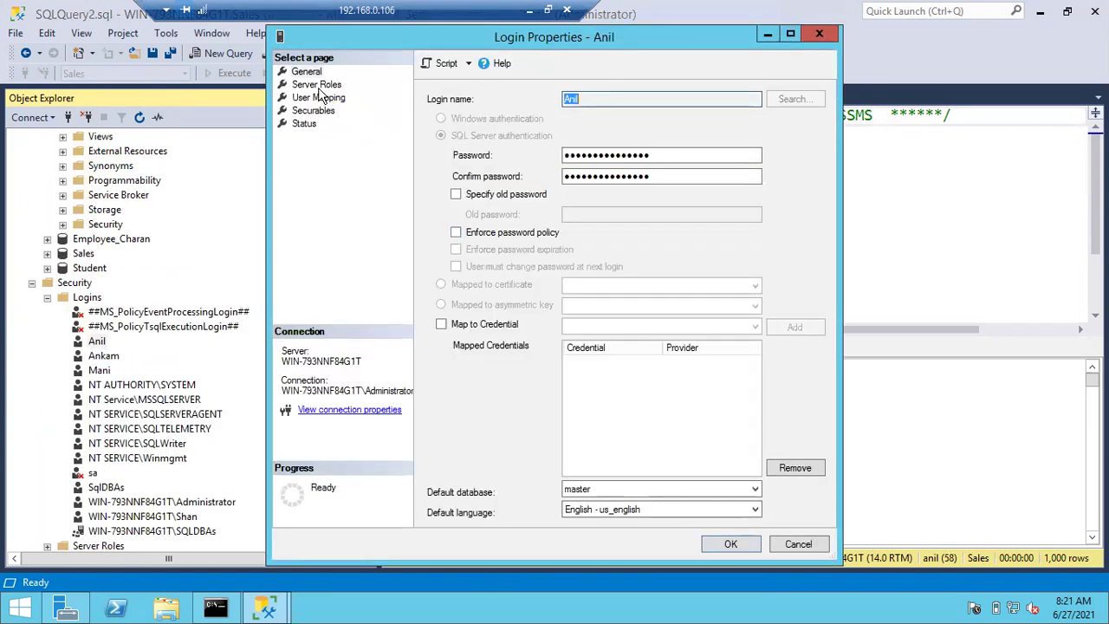
{"action": "left_click", "coordinate": [318, 87]}
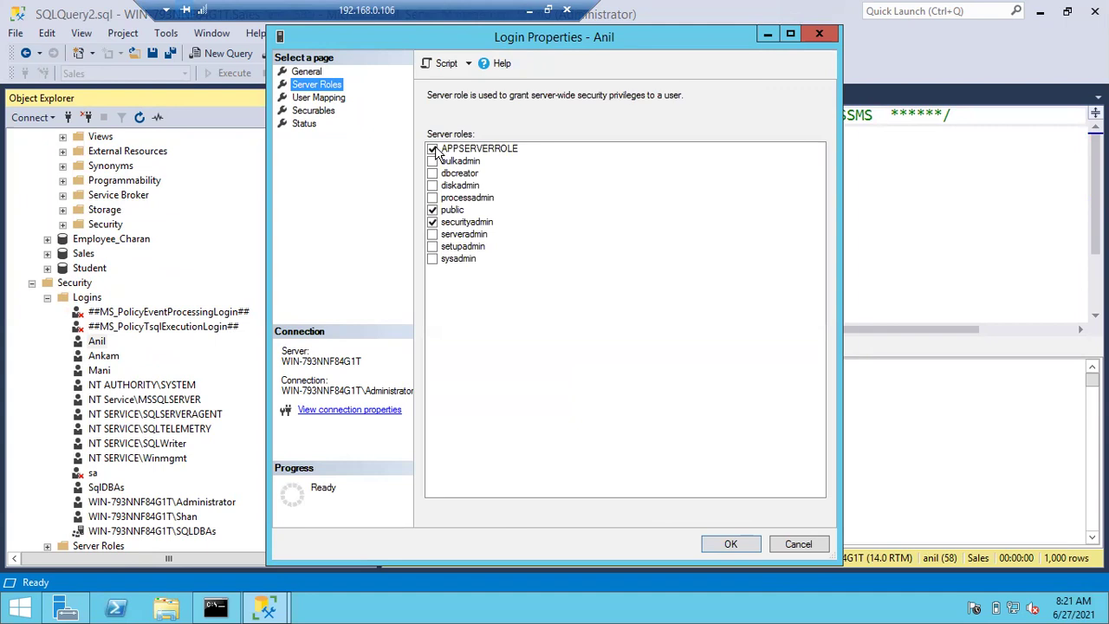
{"action": "left_click", "coordinate": [434, 150]}
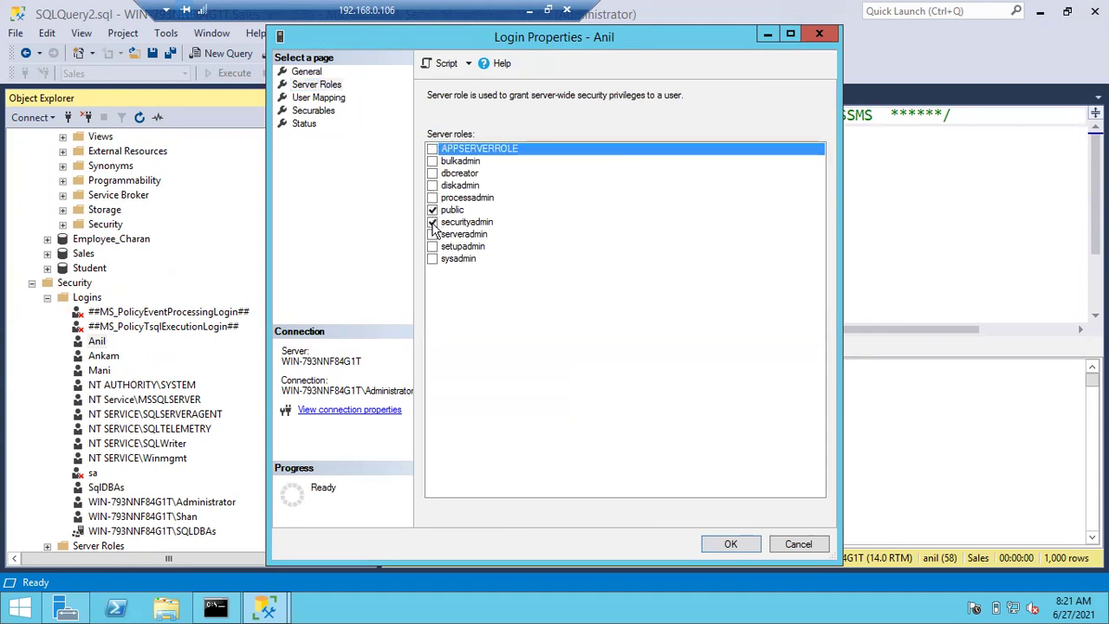
{"action": "left_click", "coordinate": [433, 223]}
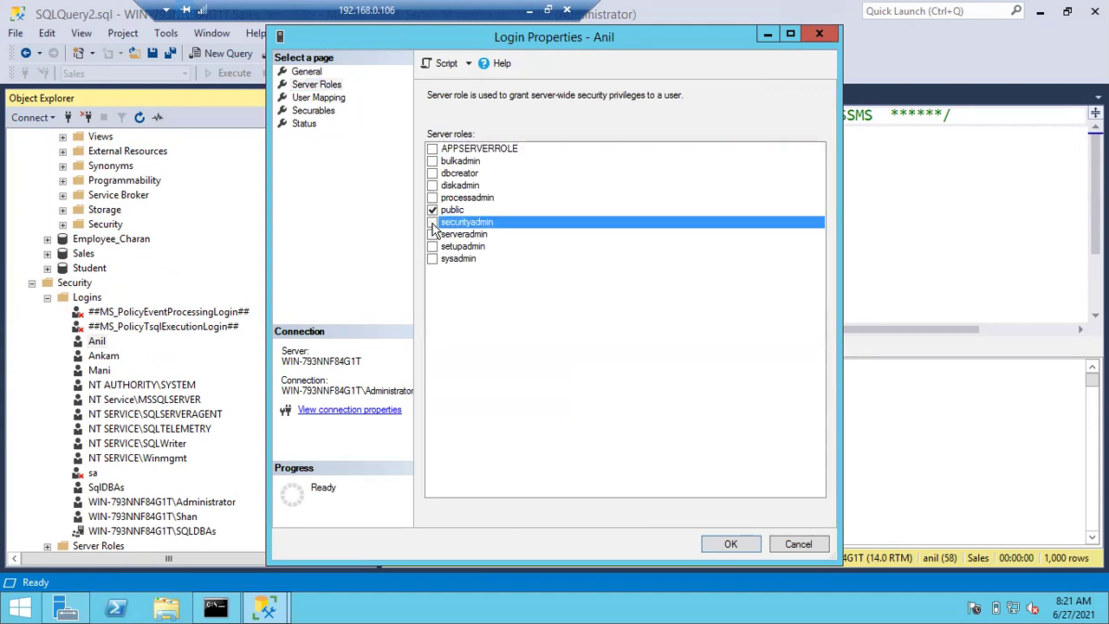
Check the login's user mapping and Sales role membership, and save the login properties.
{"action": "left_click", "coordinate": [318, 98]}
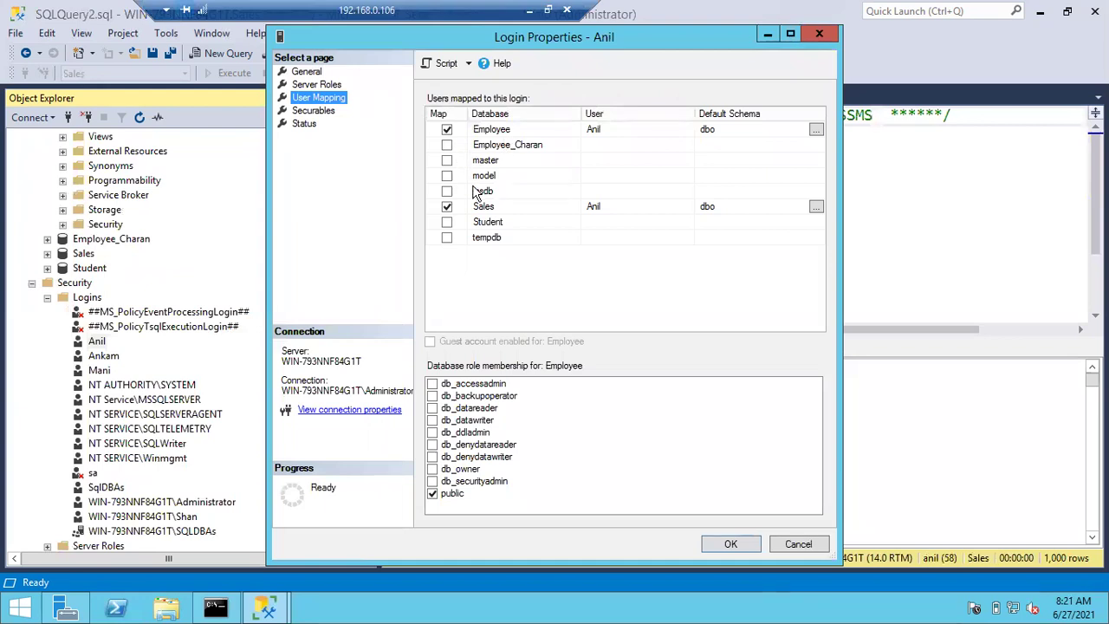
{"action": "left_click", "coordinate": [483, 208]}
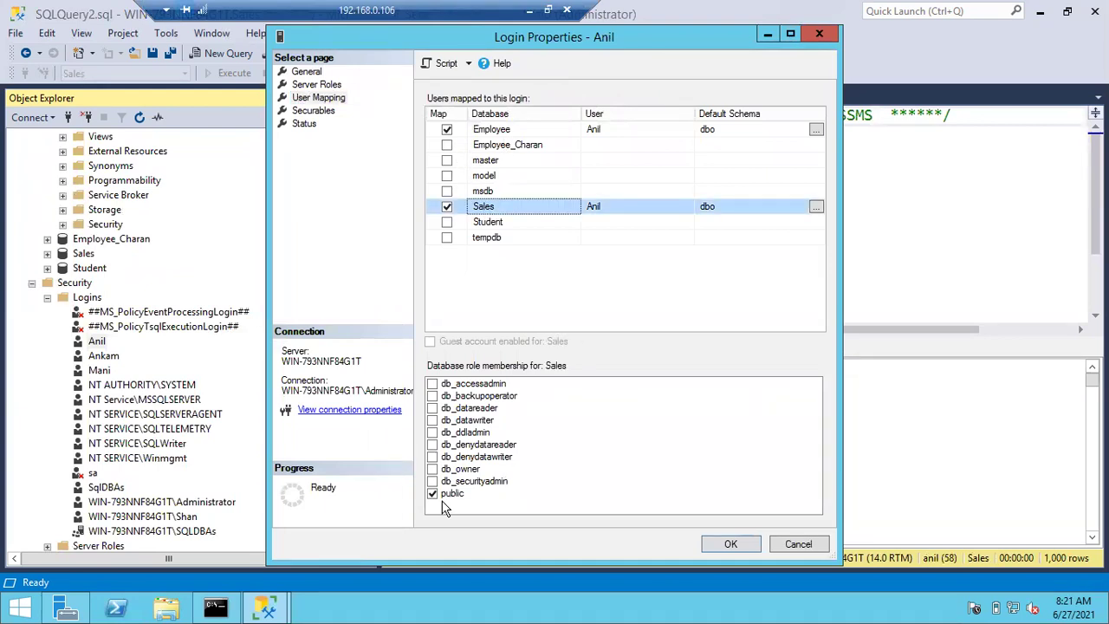
{"action": "left_click", "coordinate": [722, 547]}
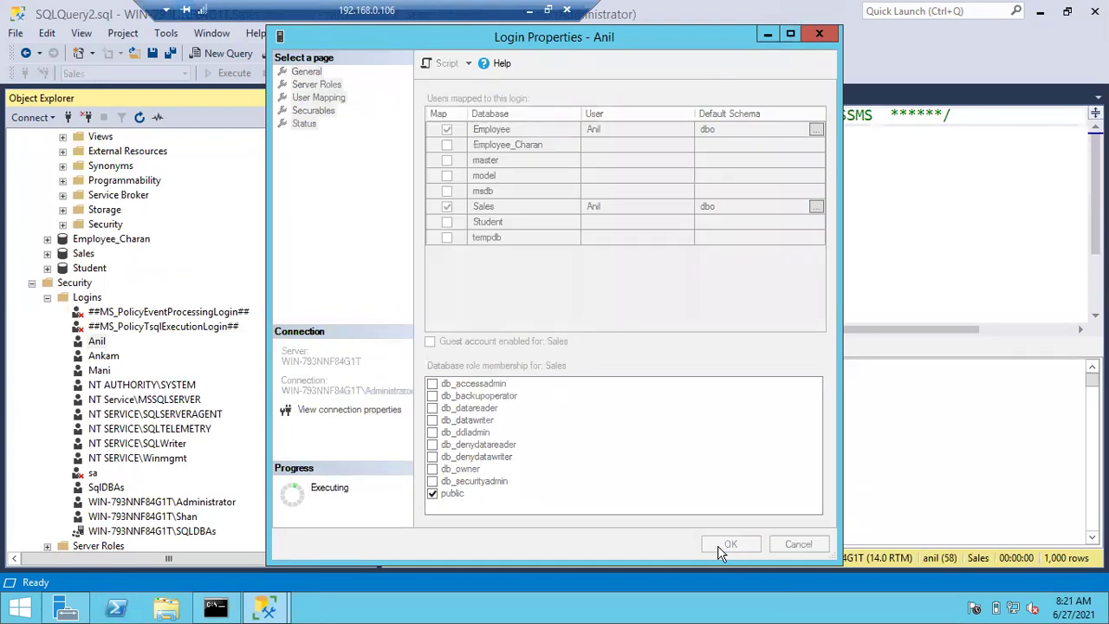
Rerun the Items table query as the SQL login and read the returned message.
{"action": "left_click", "coordinate": [676, 162]}
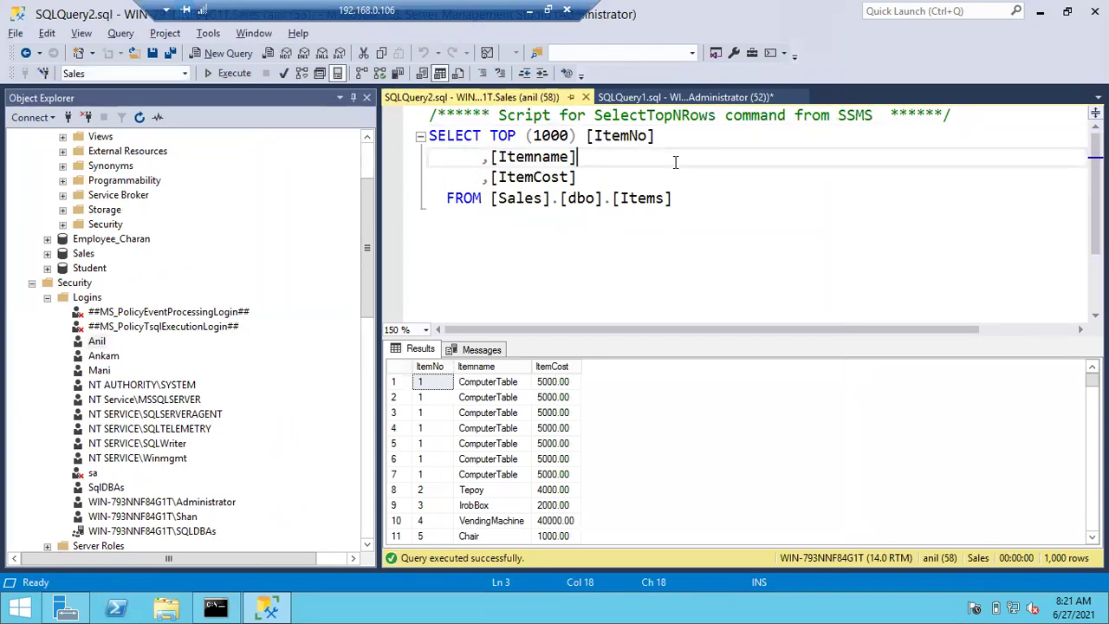
{"action": "key", "text": "F5"}
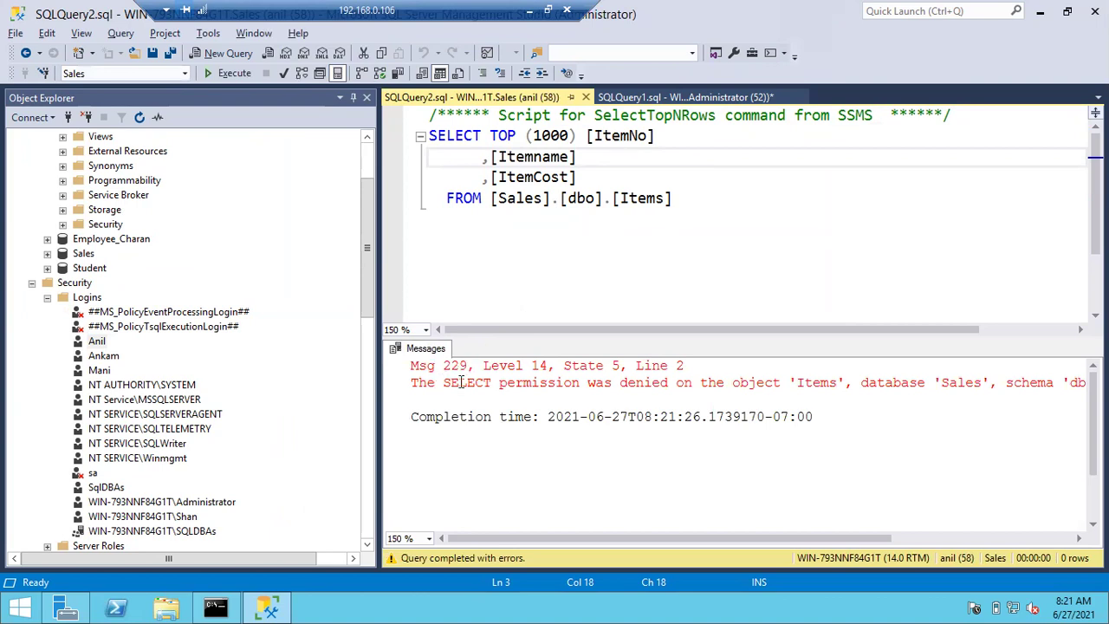
{"action": "left_click_drag", "start_coordinate": [443, 383], "coordinate": [533, 383]}
{"action": "left_click_drag", "start_coordinate": [747, 387], "coordinate": [749, 388]}
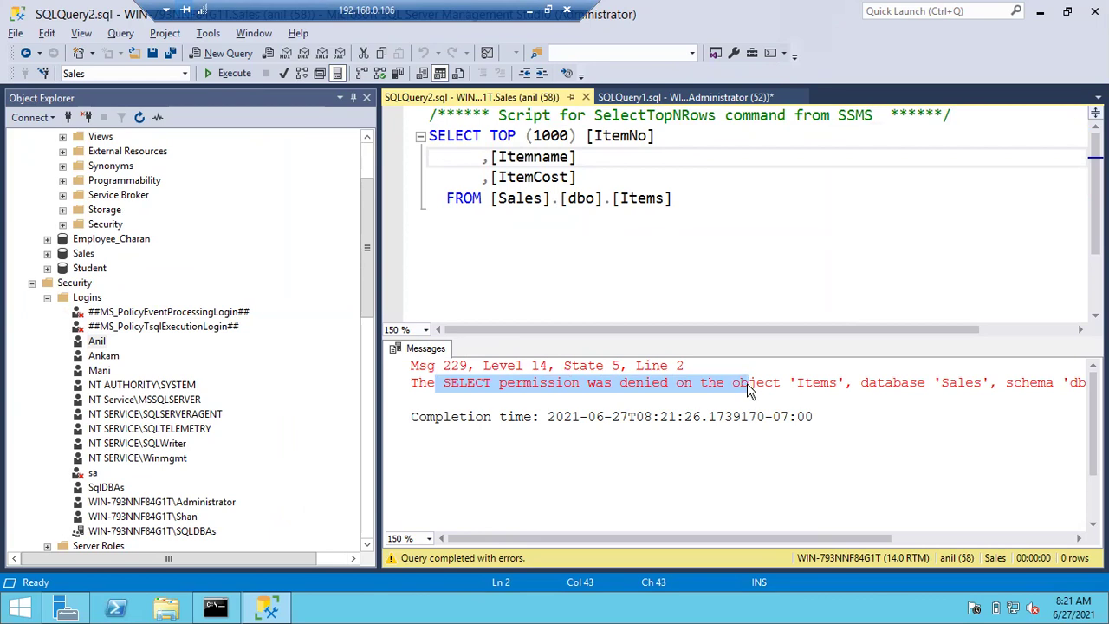
Collapse the administrator connection's Logins and Security folders, and refresh Sales to list its tables under the SQL login's connection.
{"action": "left_click", "coordinate": [48, 297]}
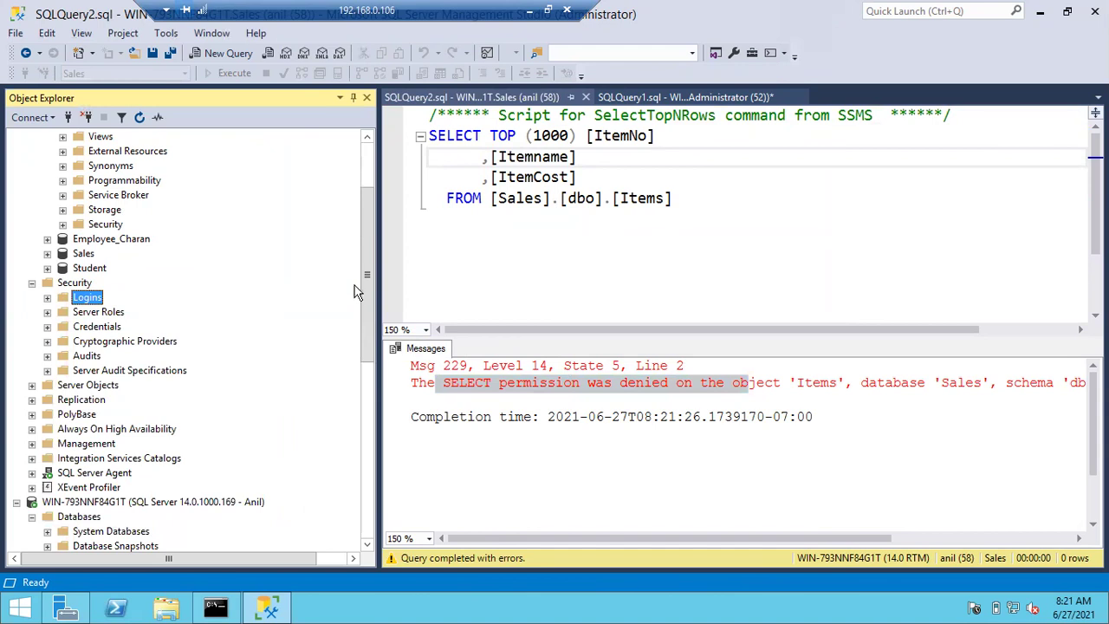
{"action": "left_click", "coordinate": [32, 282]}
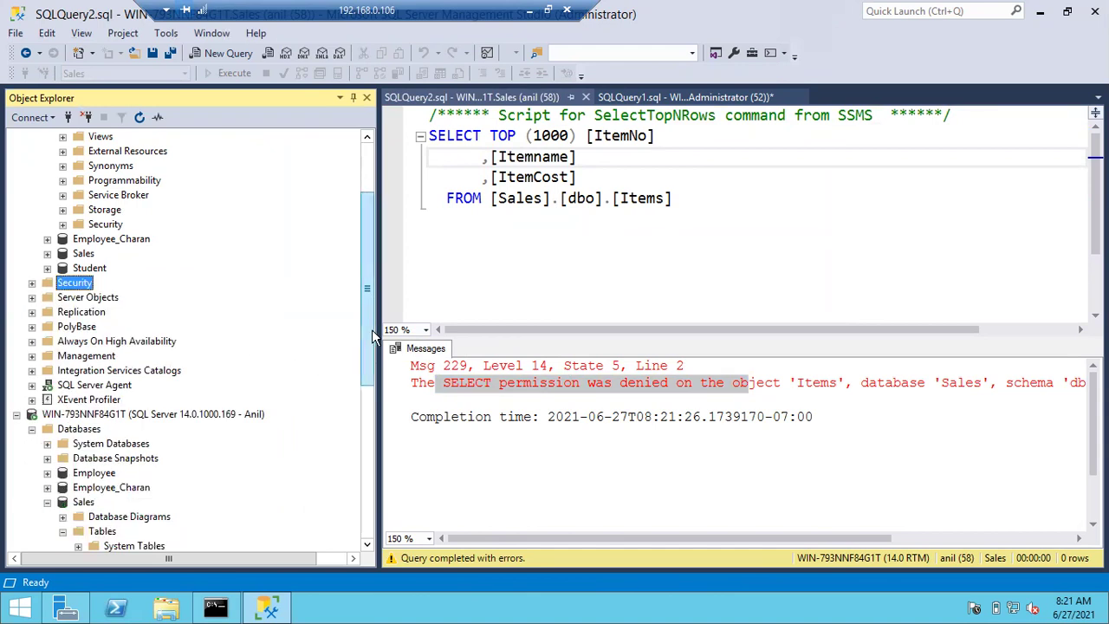
{"action": "left_click_drag", "start_coordinate": [371, 343], "coordinate": [372, 429]}
{"action": "left_click", "coordinate": [83, 297]}
{"action": "scroll", "coordinate": [137, 121], "scroll_direction": "up", "scroll_amount": 2}
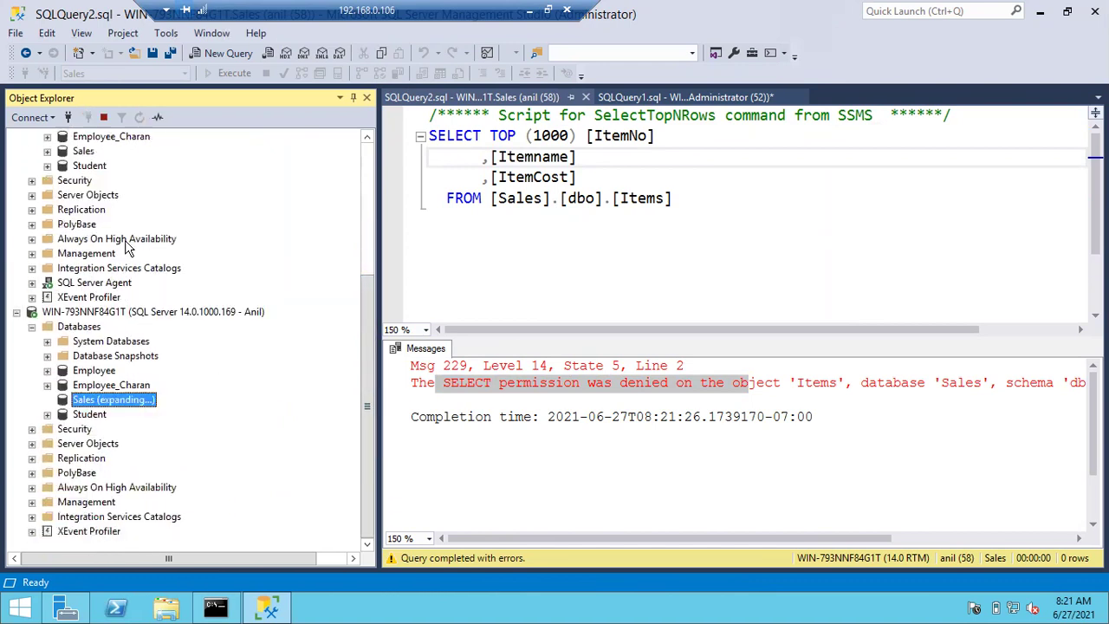
{"action": "left_click", "coordinate": [62, 429]}
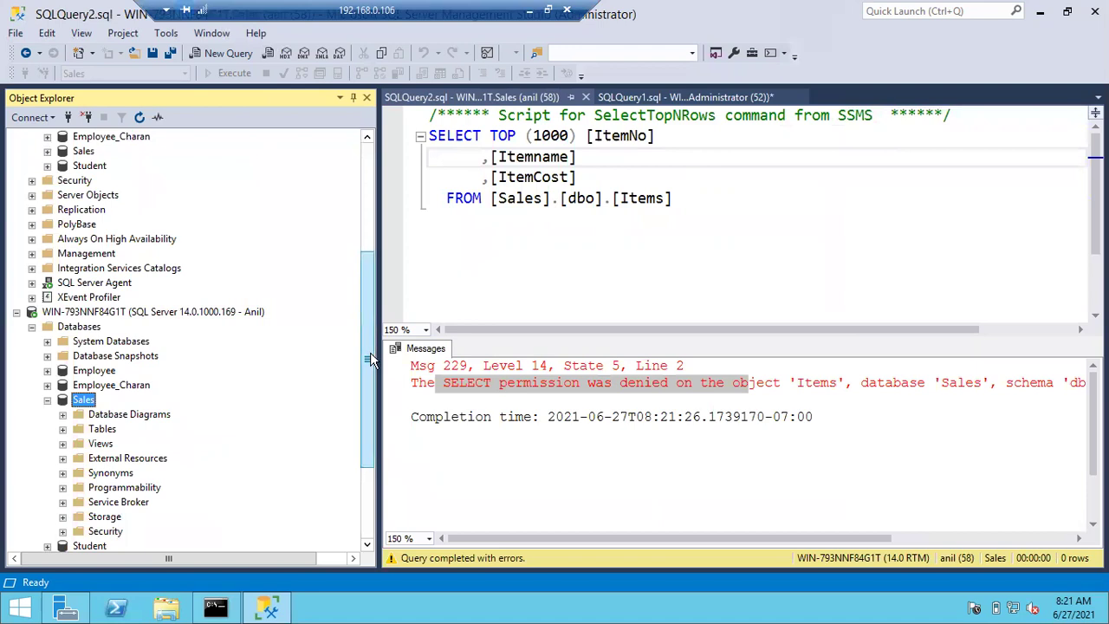
{"action": "scroll", "coordinate": [75, 327], "scroll_direction": "down", "scroll_amount": 3}
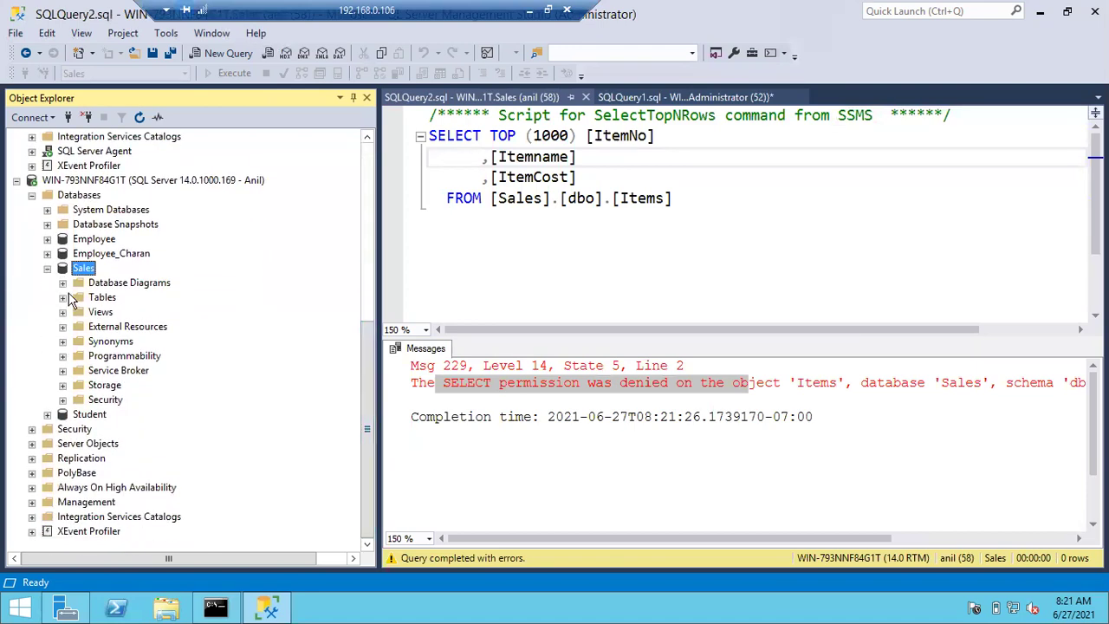
{"action": "left_click", "coordinate": [64, 297]}
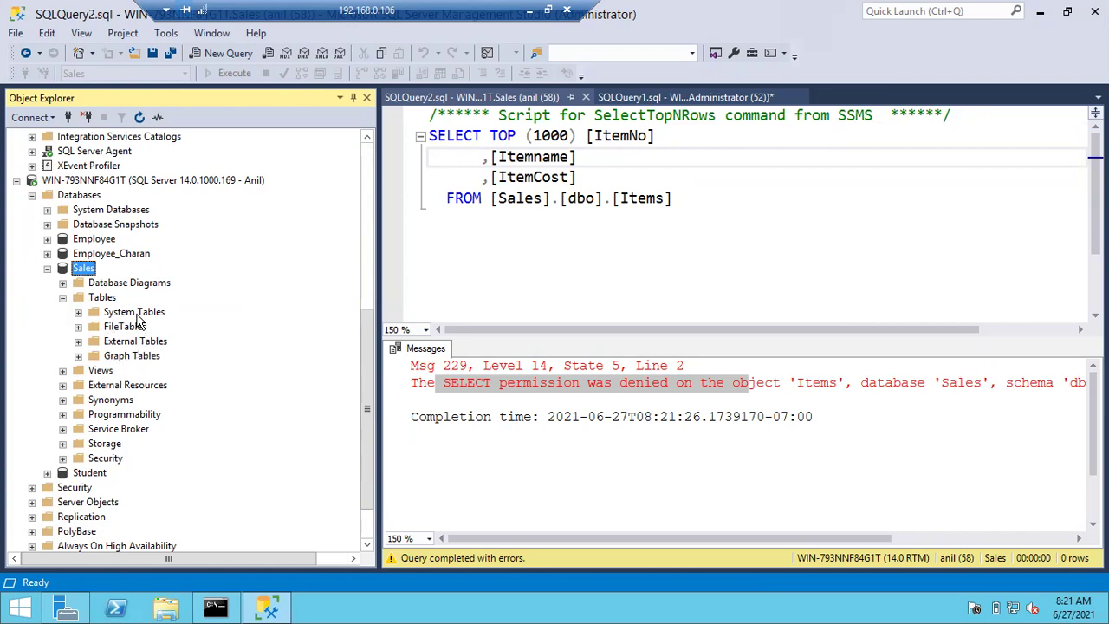
Refresh the SQL login's server connection and collapse the Sales database with its Tables folder.
{"action": "left_click", "coordinate": [183, 183]}
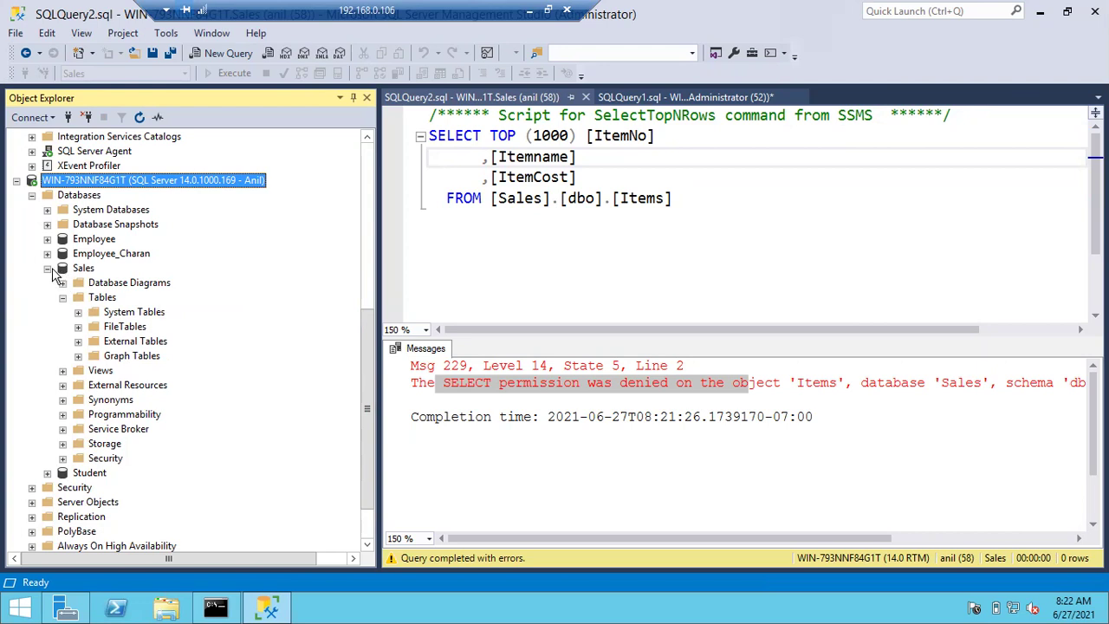
{"action": "key", "text": "F5"}
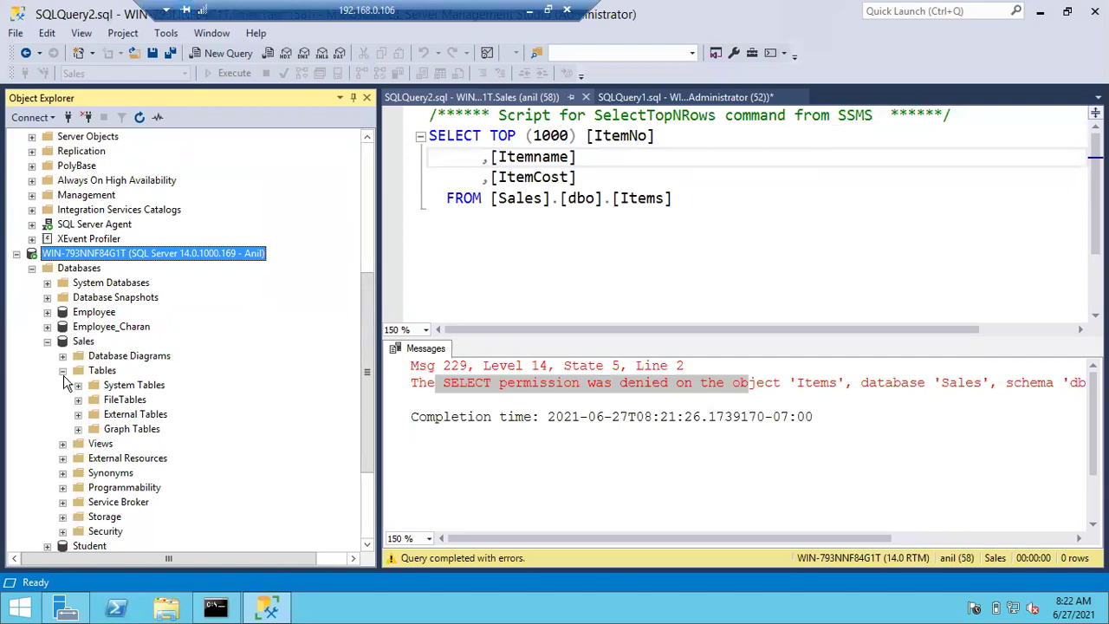
{"action": "left_click", "coordinate": [63, 371]}
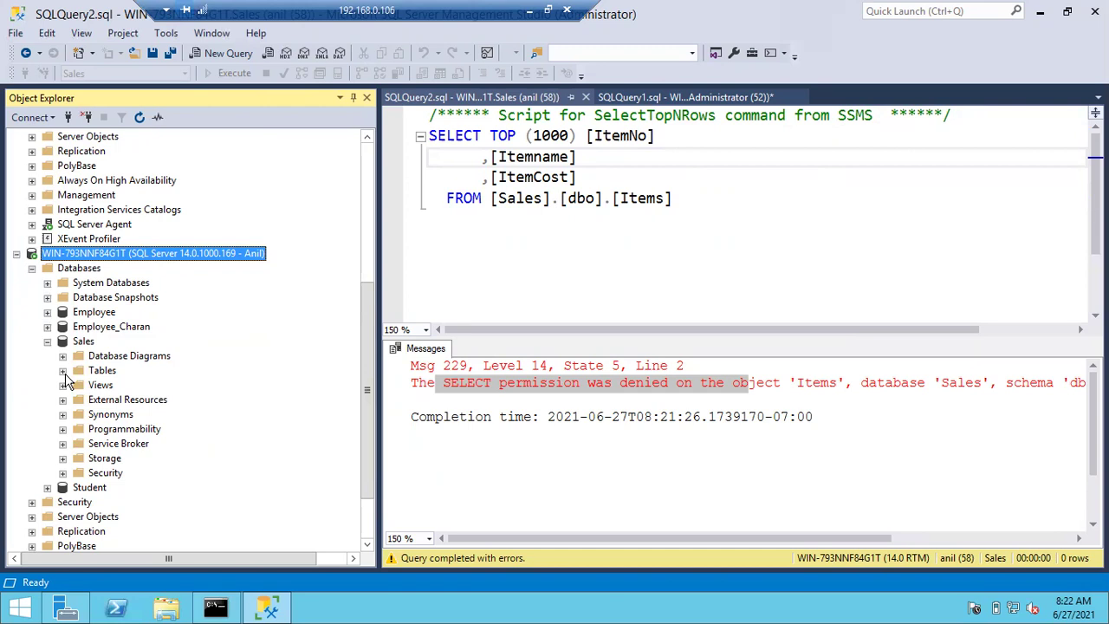
{"action": "left_click", "coordinate": [47, 342]}
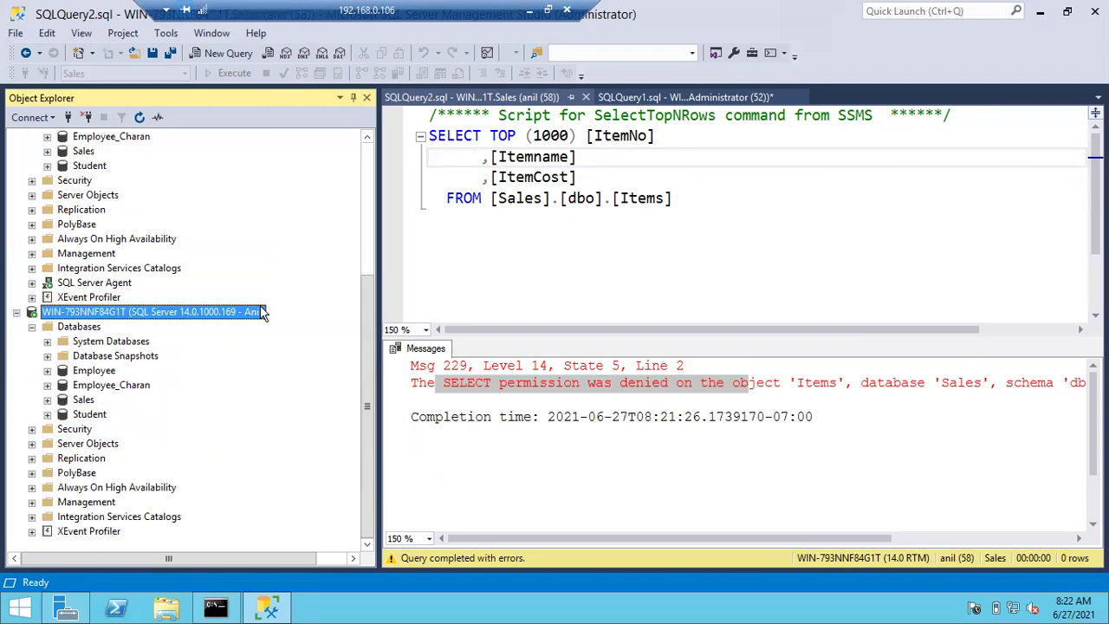
Highlight the SELECT permission statement in the Items query's message.
{"action": "left_click", "coordinate": [491, 388]}
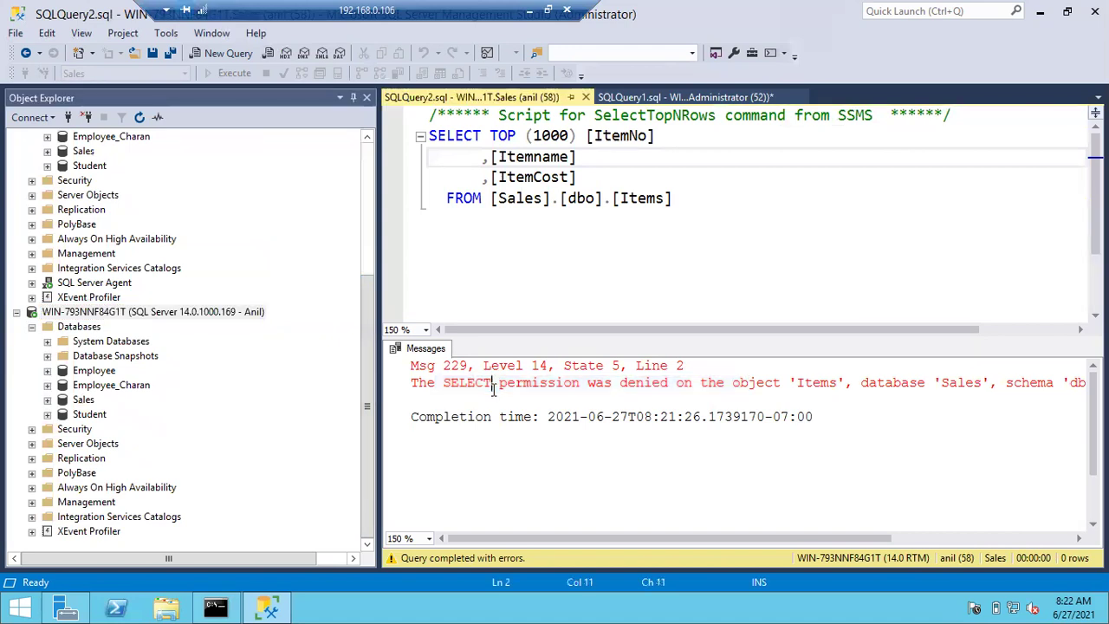
{"action": "left_click_drag", "start_coordinate": [413, 382], "coordinate": [676, 384]}
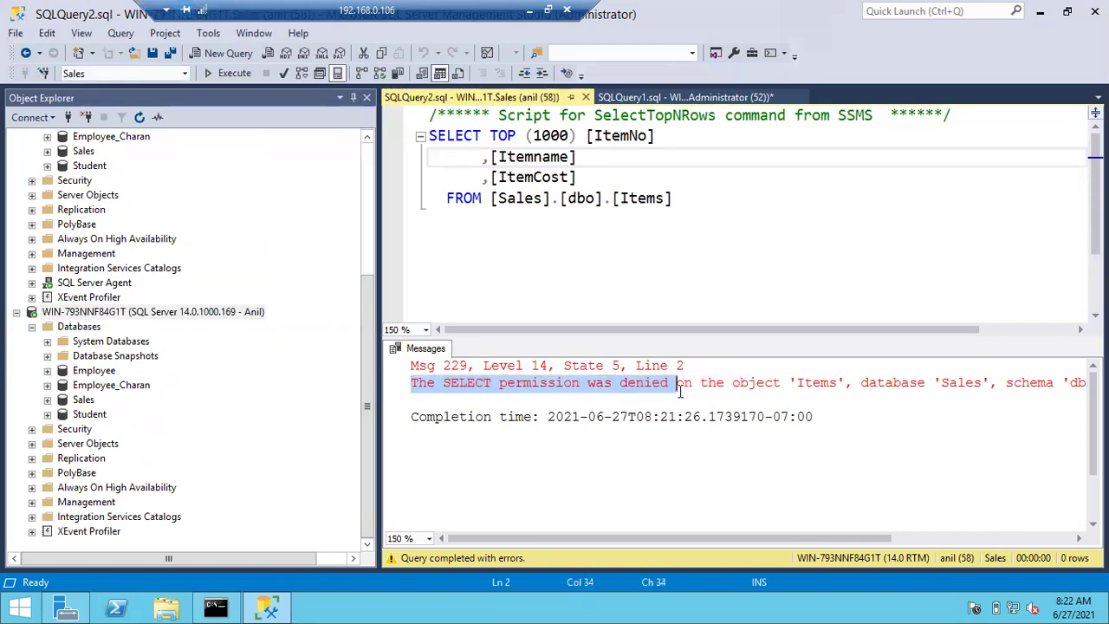
Replace the generated script with "select *from items", run it as the SQL login, and highlight the returned message.
{"action": "left_click", "coordinate": [735, 246]}
{"action": "key", "text": "ctrl+a"}
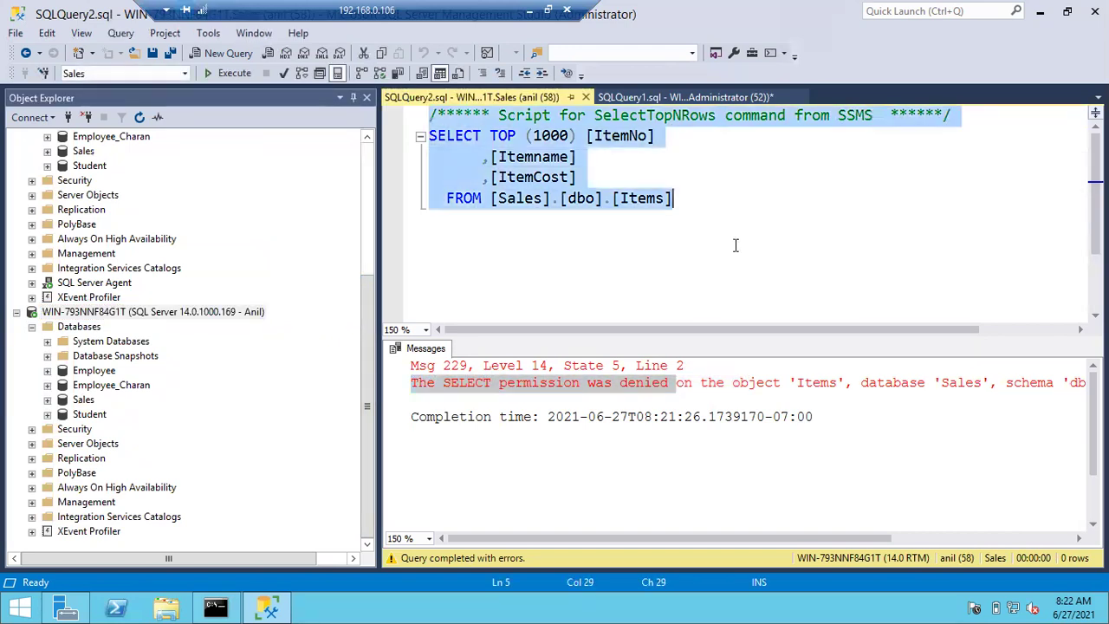
{"action": "type", "text": "select "}
{"action": "type", "text": "*f"}
{"action": "key", "text": "BackSpace"}
{"action": "type", "text": "fro"}
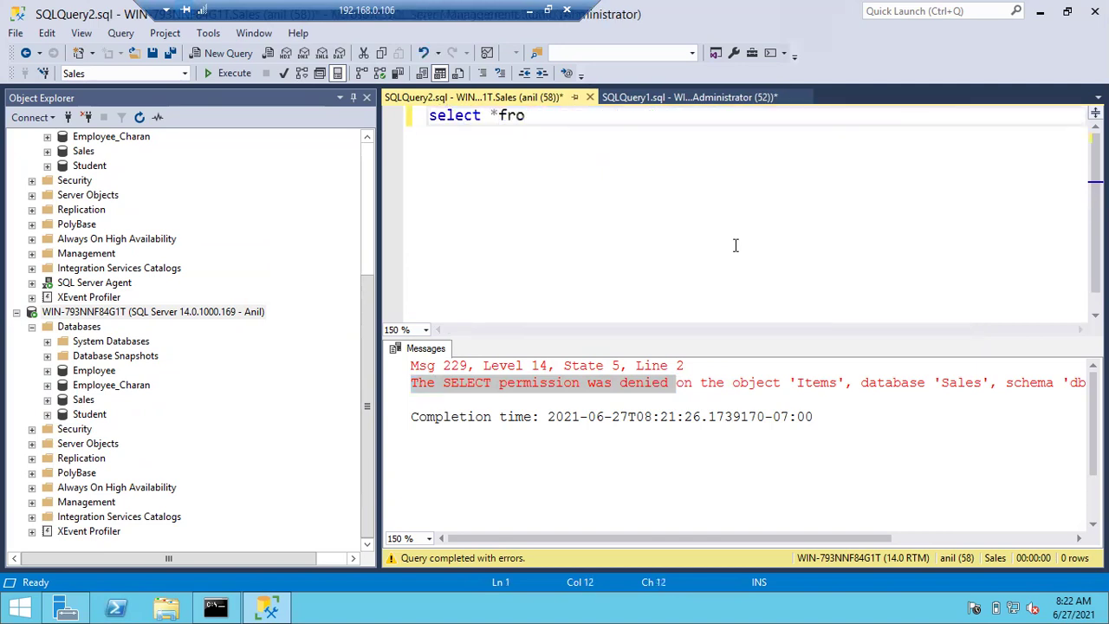
{"action": "type", "text": "m items"}
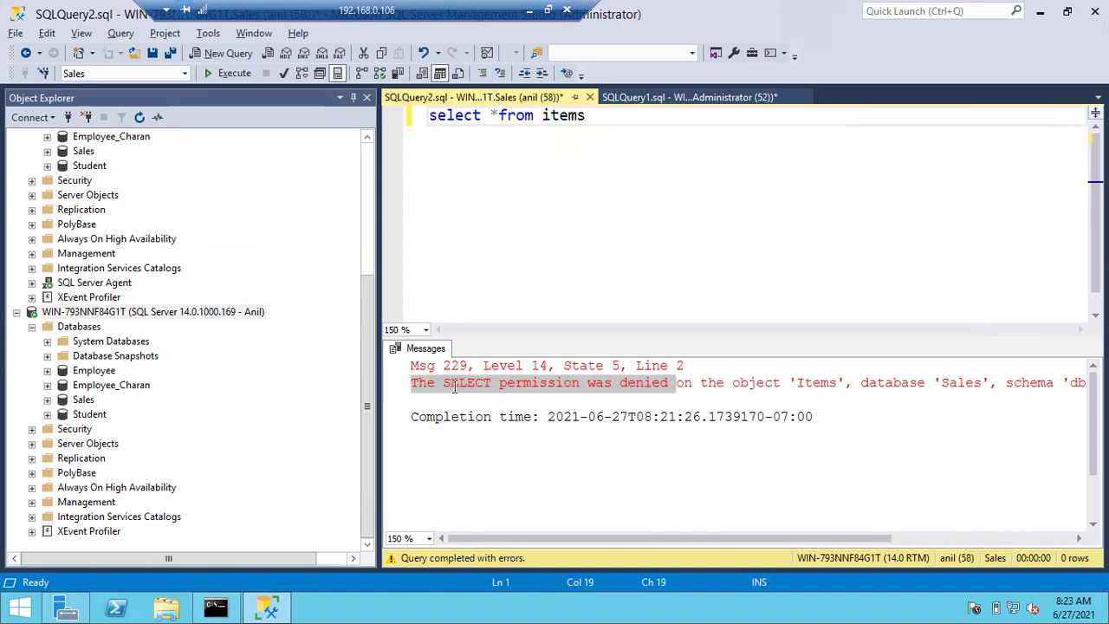
{"action": "key", "text": "F5"}
{"action": "left_click_drag", "start_coordinate": [411, 382], "coordinate": [916, 382]}
{"action": "left_click", "coordinate": [679, 218]}
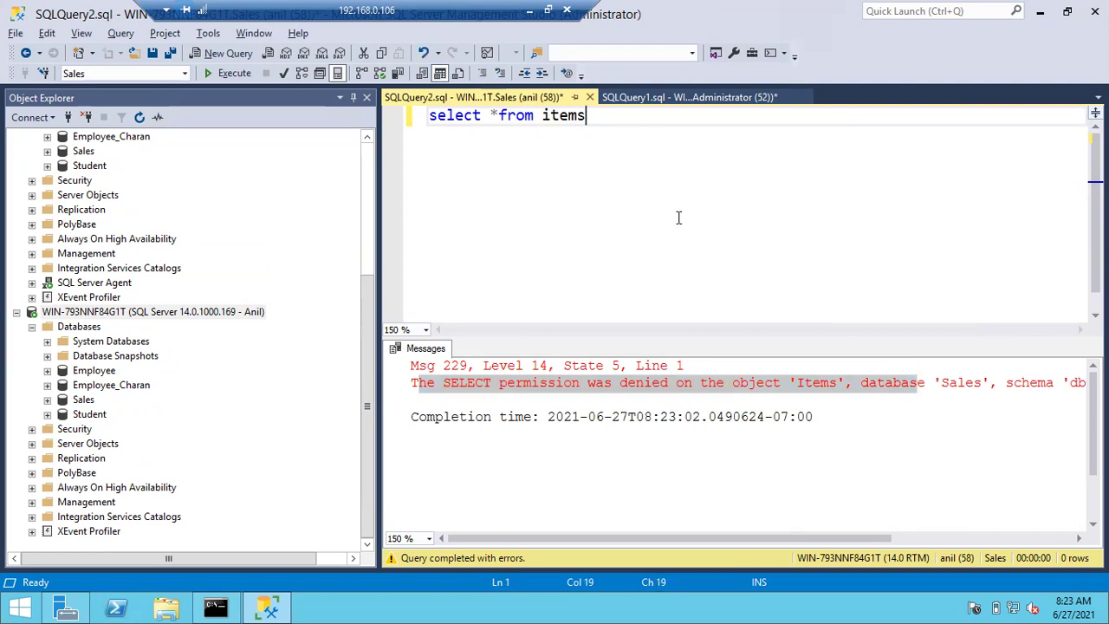
Collapse the Employee database under the administrator connection and open the SQL login's user mapping properties.
{"action": "left_click_drag", "start_coordinate": [372, 286], "coordinate": [376, 154]}
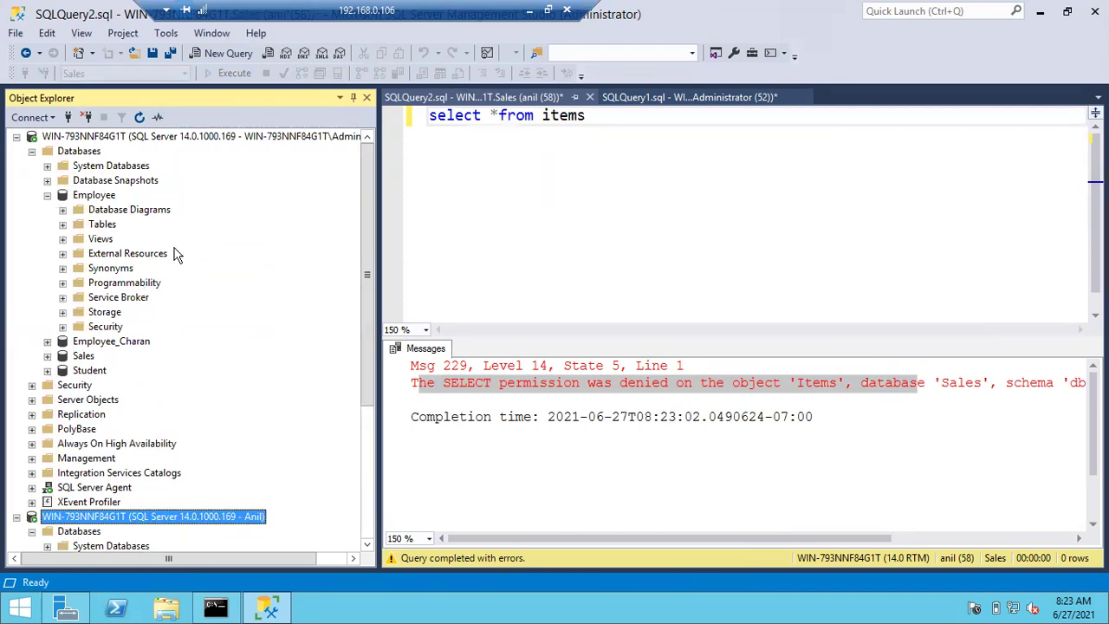
{"action": "left_click", "coordinate": [47, 195]}
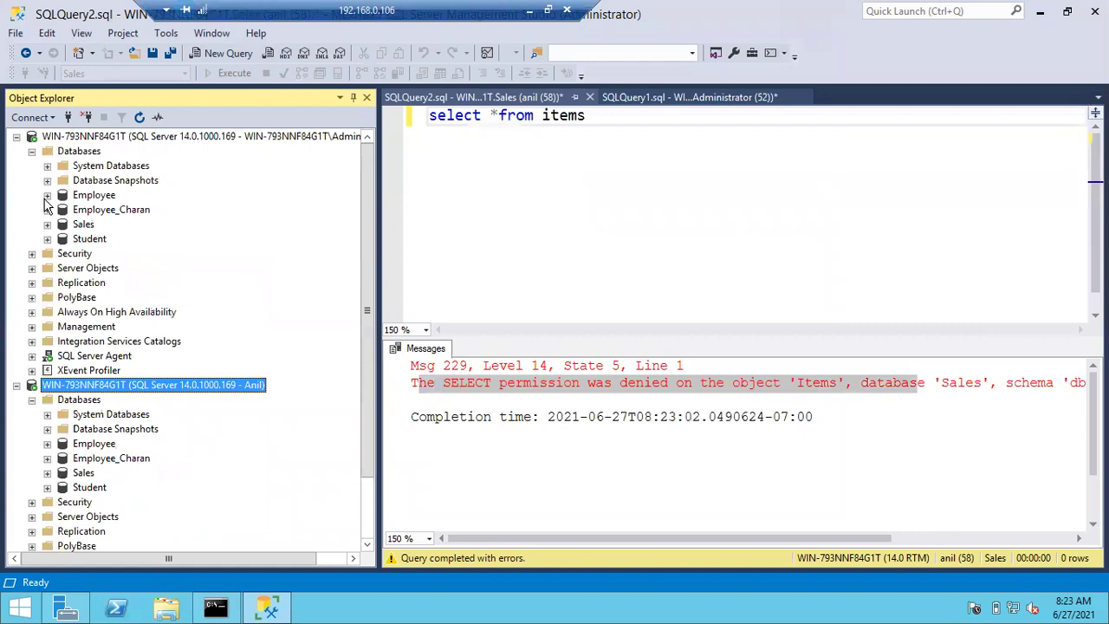
{"action": "left_click", "coordinate": [31, 253]}
{"action": "left_click", "coordinate": [47, 268]}
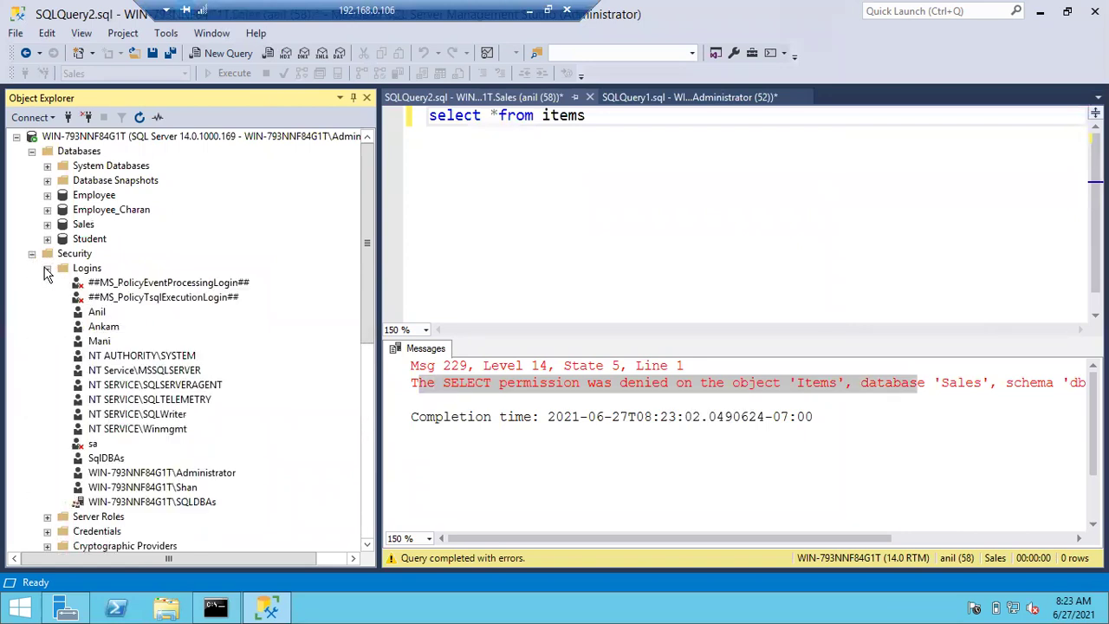
{"action": "double_click", "coordinate": [96, 312]}
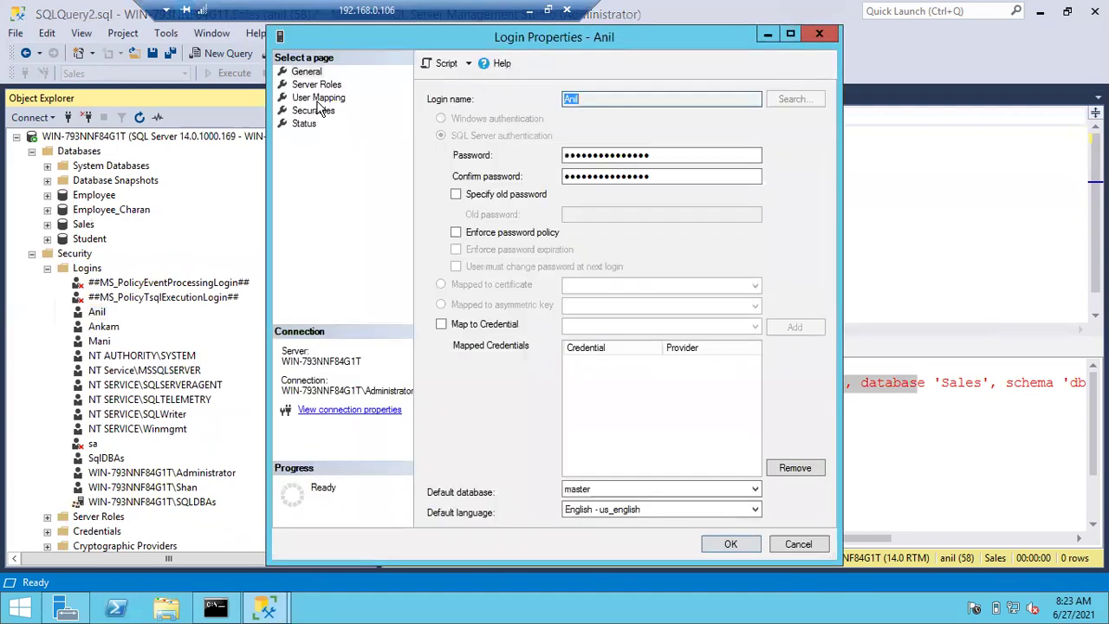
{"action": "left_click", "coordinate": [326, 98]}
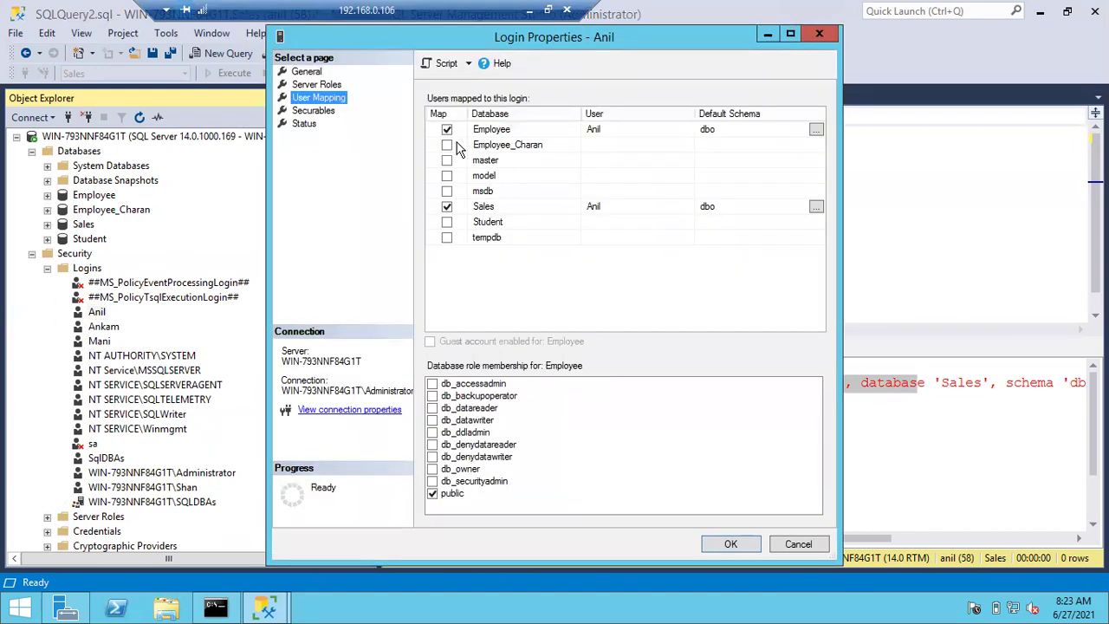
Compare the database roles offered for Sales and msdb, and try mapping the login to msdb.
{"action": "left_click", "coordinate": [507, 212]}
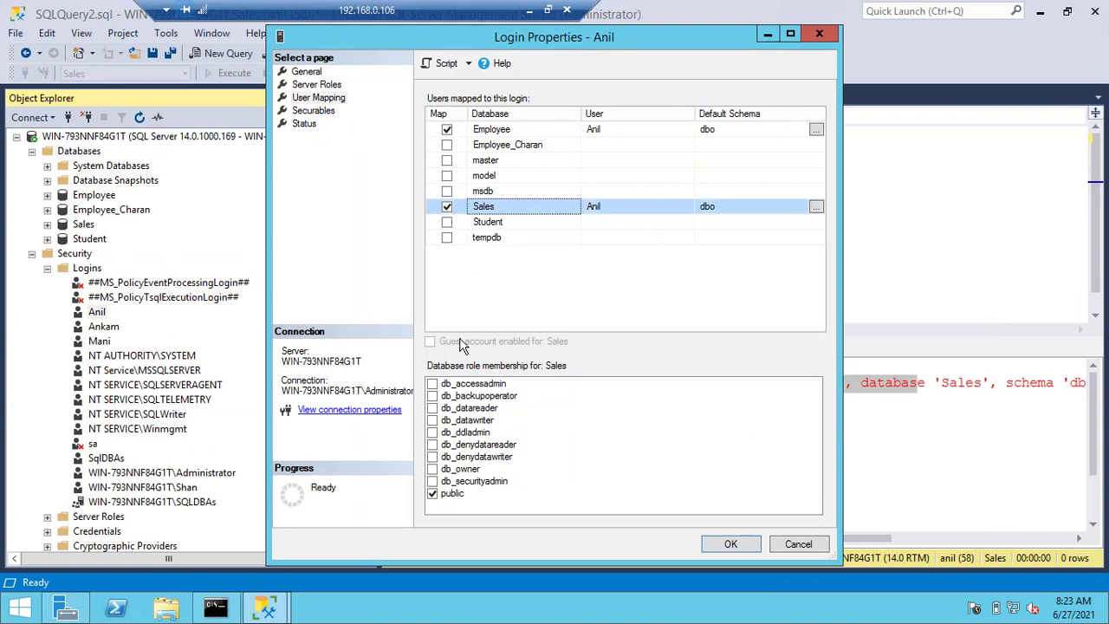
{"action": "left_click", "coordinate": [482, 192]}
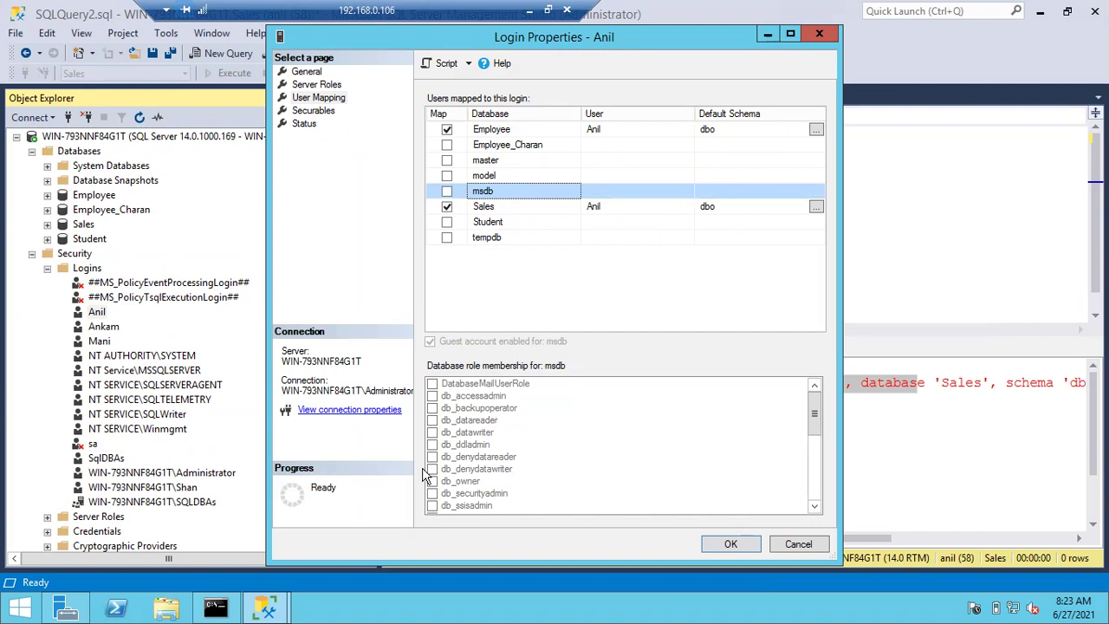
{"action": "left_click", "coordinate": [491, 206]}
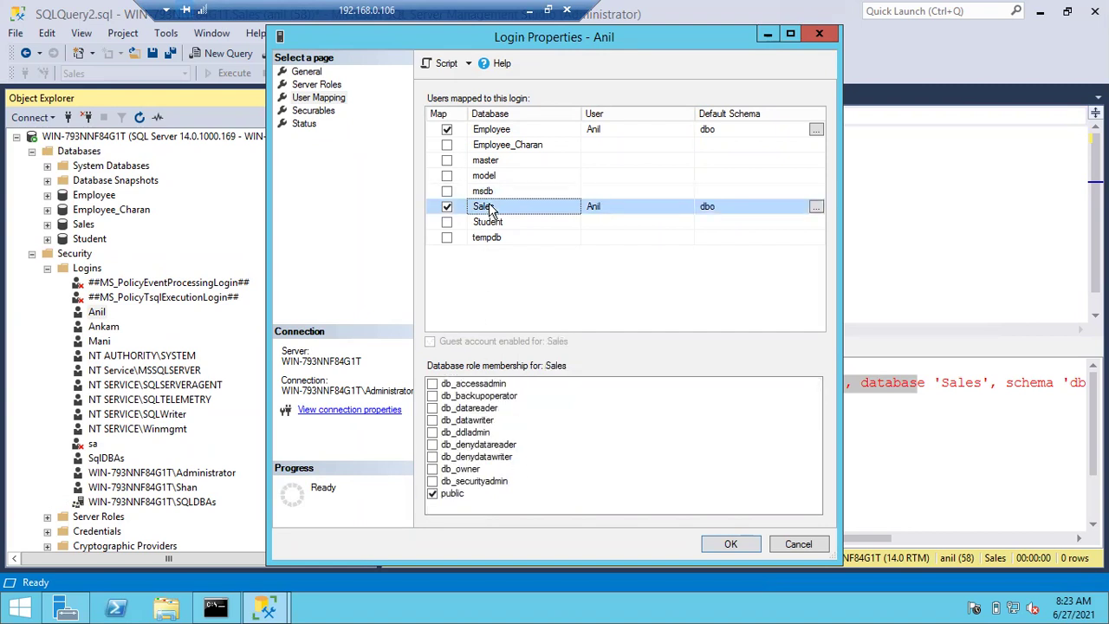
{"action": "left_click", "coordinate": [483, 193]}
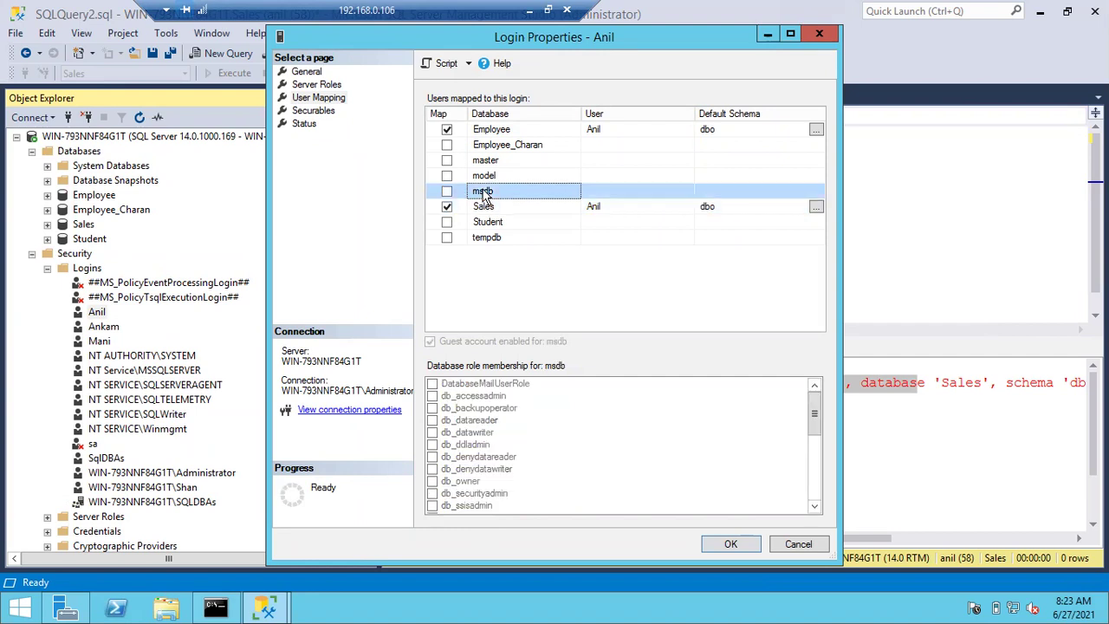
{"action": "left_click", "coordinate": [447, 192]}
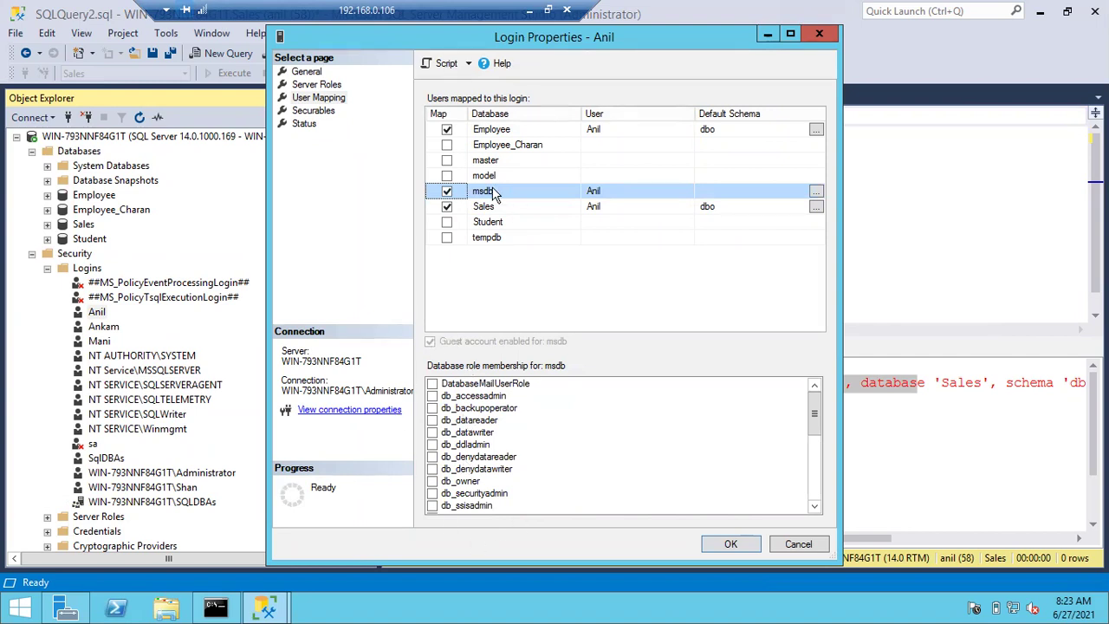
{"action": "left_click", "coordinate": [447, 192]}
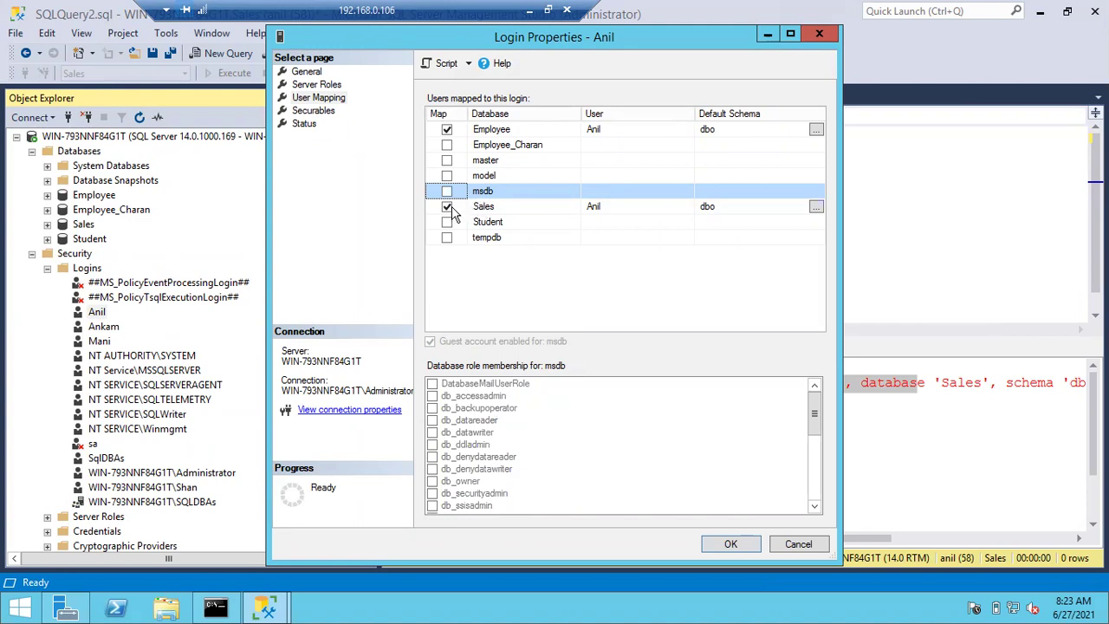
Keep the login mapped to Sales and select the db_datareader role for that database.
{"action": "left_click", "coordinate": [453, 213]}
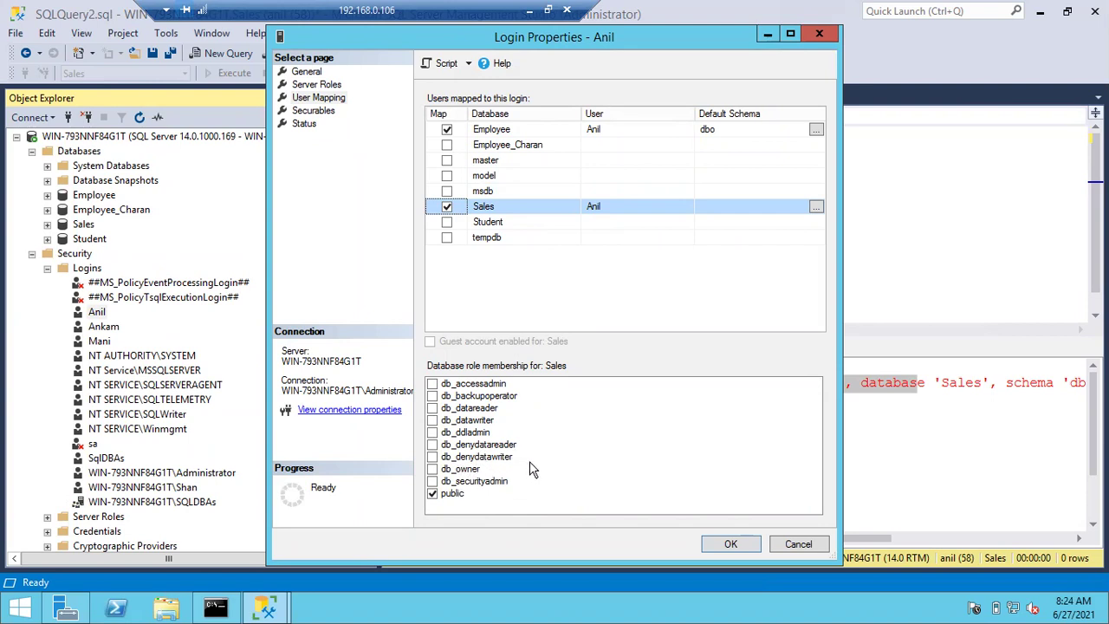
{"action": "left_click", "coordinate": [432, 409]}
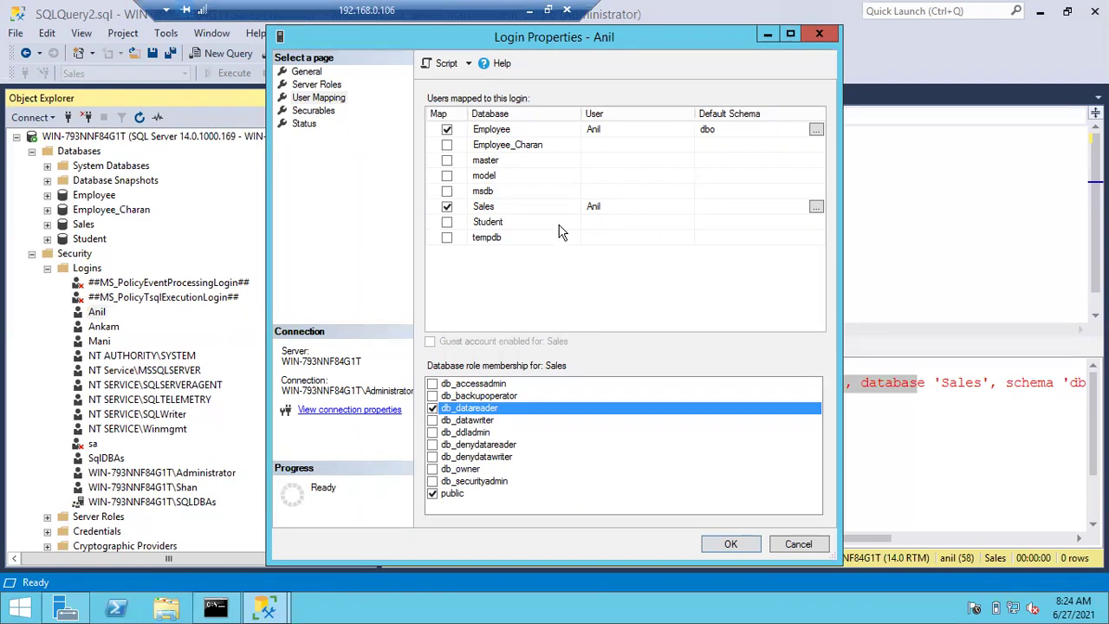
{"action": "left_click", "coordinate": [593, 205]}
{"action": "left_click", "coordinate": [592, 207]}
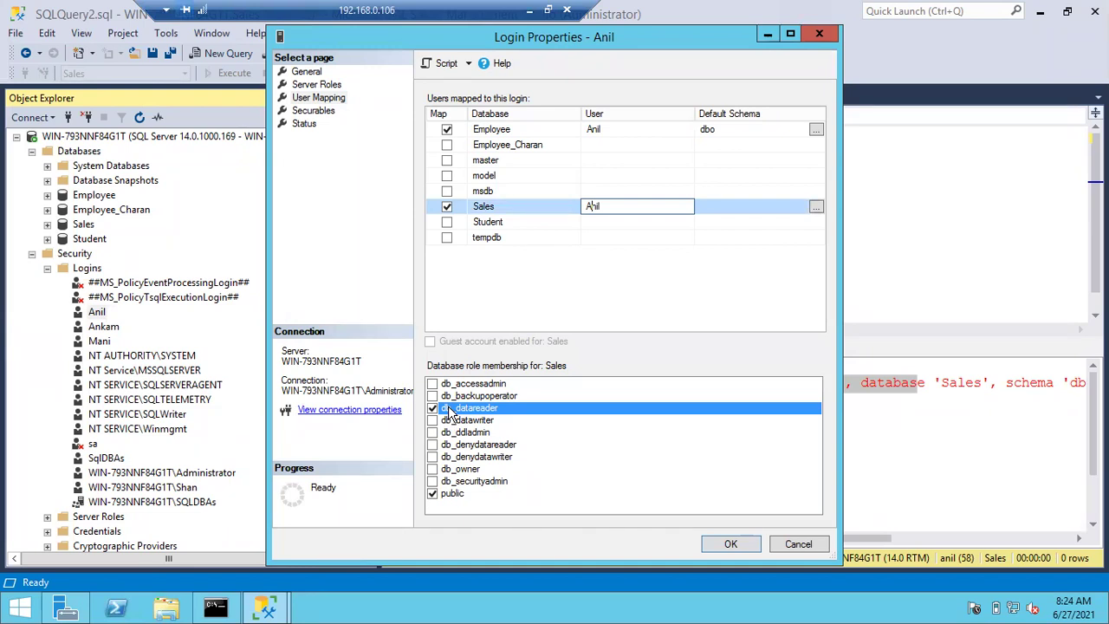
{"action": "left_click", "coordinate": [731, 544]}
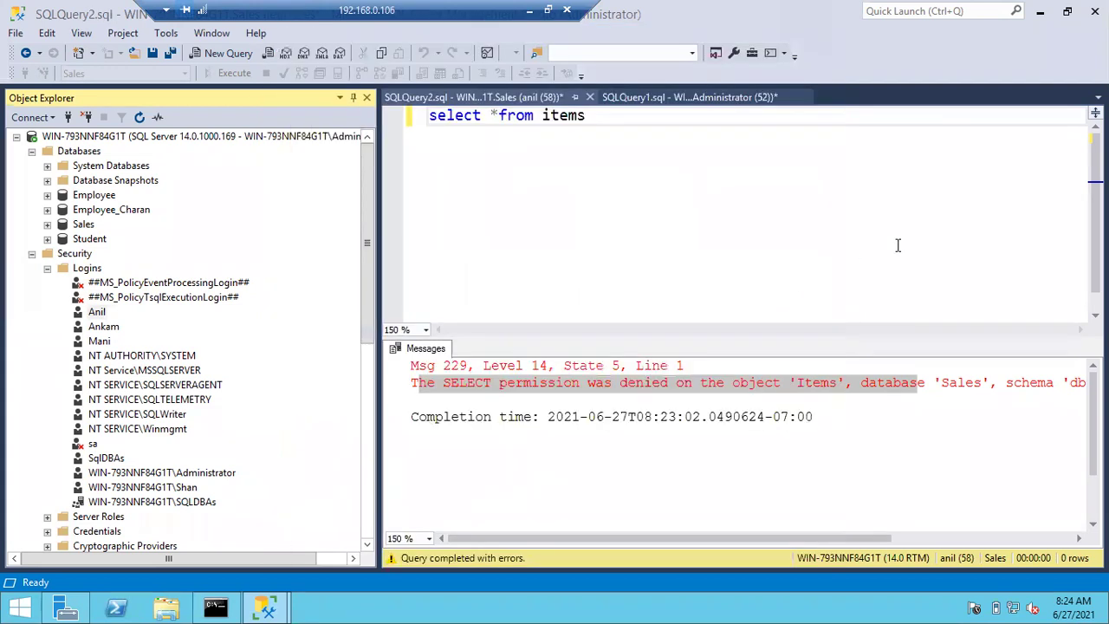
Run sp_dbfixedrolepermission [db_datareader] in the administrator's query and inspect the role's permission.
{"action": "left_click", "coordinate": [642, 96]}
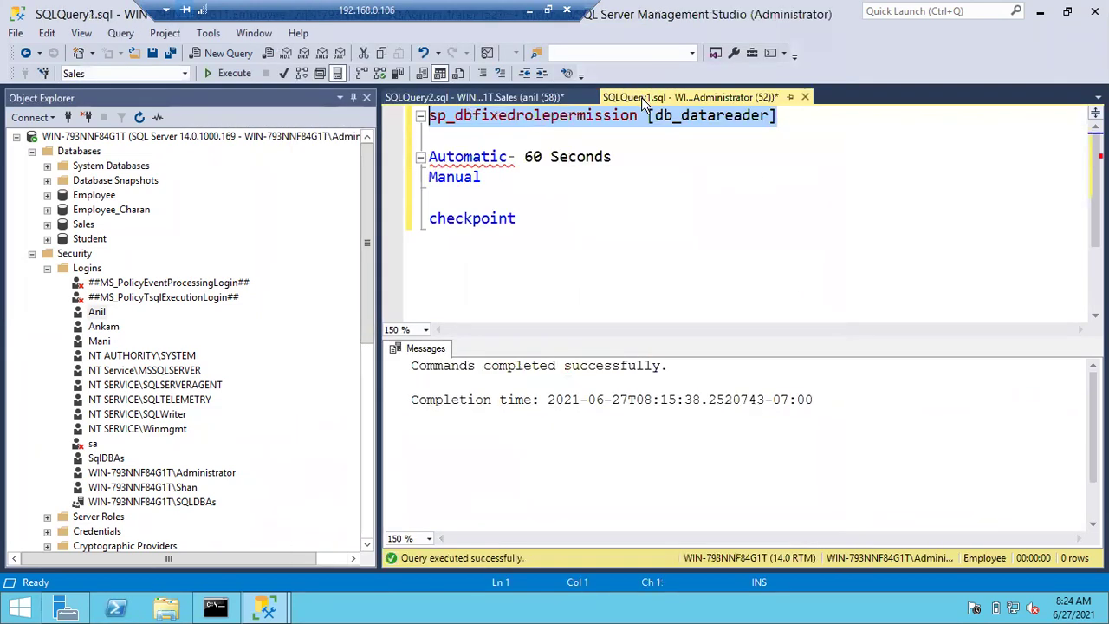
{"action": "left_click", "coordinate": [661, 123]}
{"action": "left_click_drag", "start_coordinate": [777, 115], "coordinate": [428, 115]}
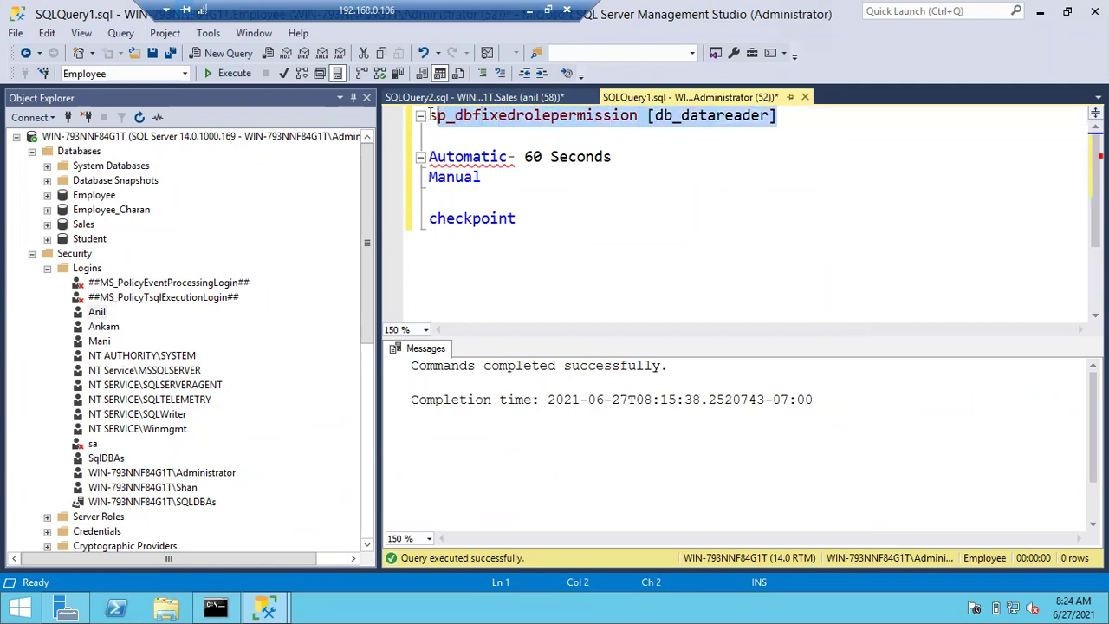
{"action": "left_click", "coordinate": [232, 73]}
{"action": "left_click", "coordinate": [514, 382]}
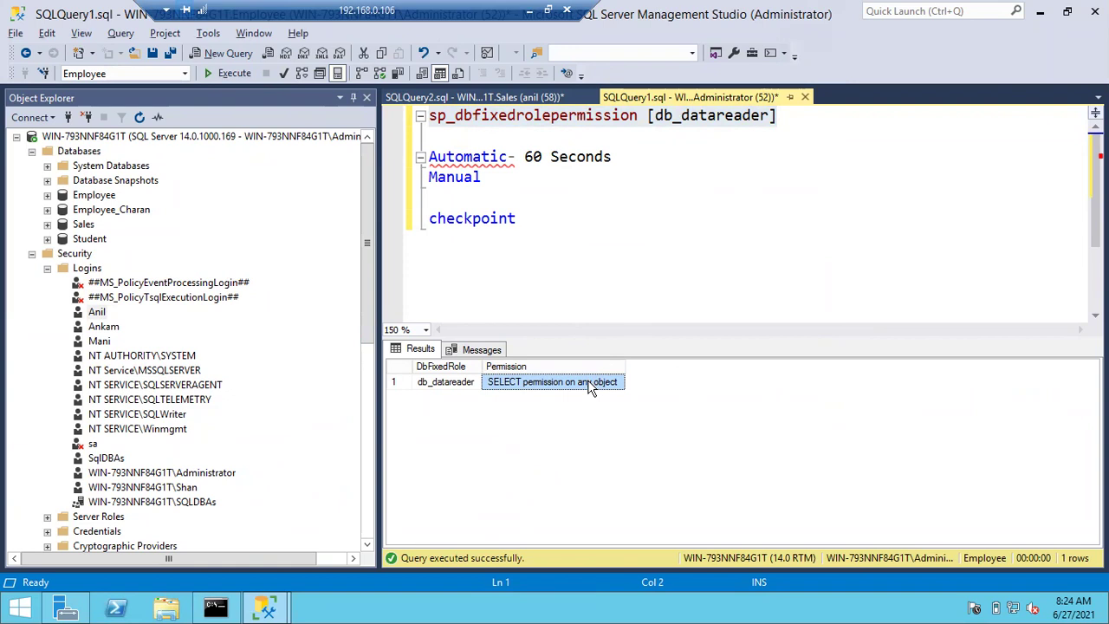
Return to the login's properties and apply the db_datareader membership for Sales.
{"action": "key", "text": "alt+Tab"}
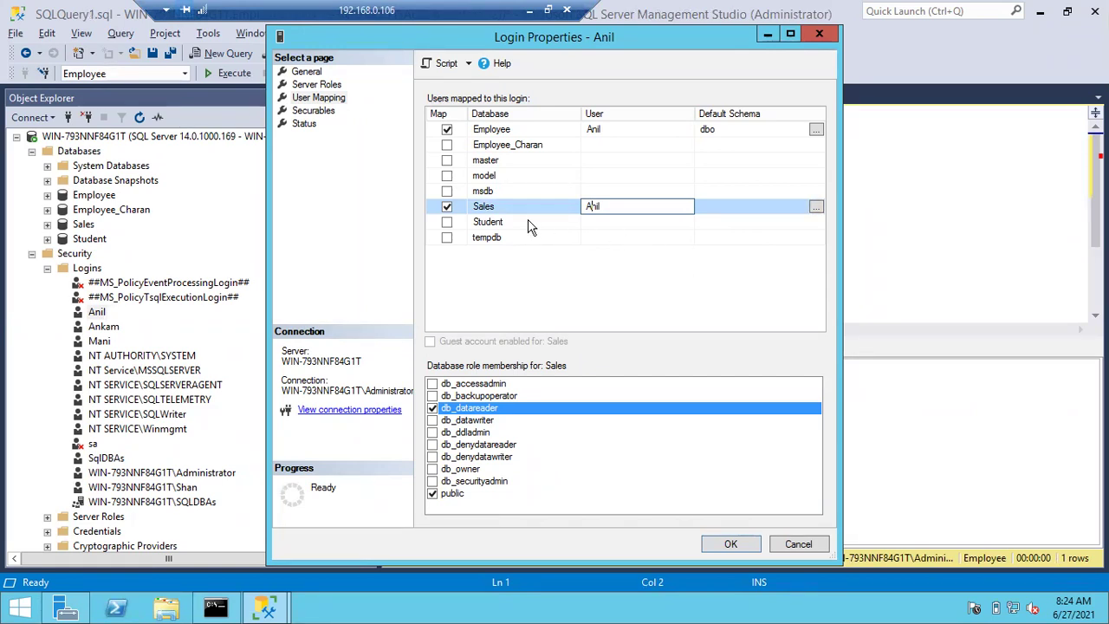
{"action": "left_click", "coordinate": [502, 206]}
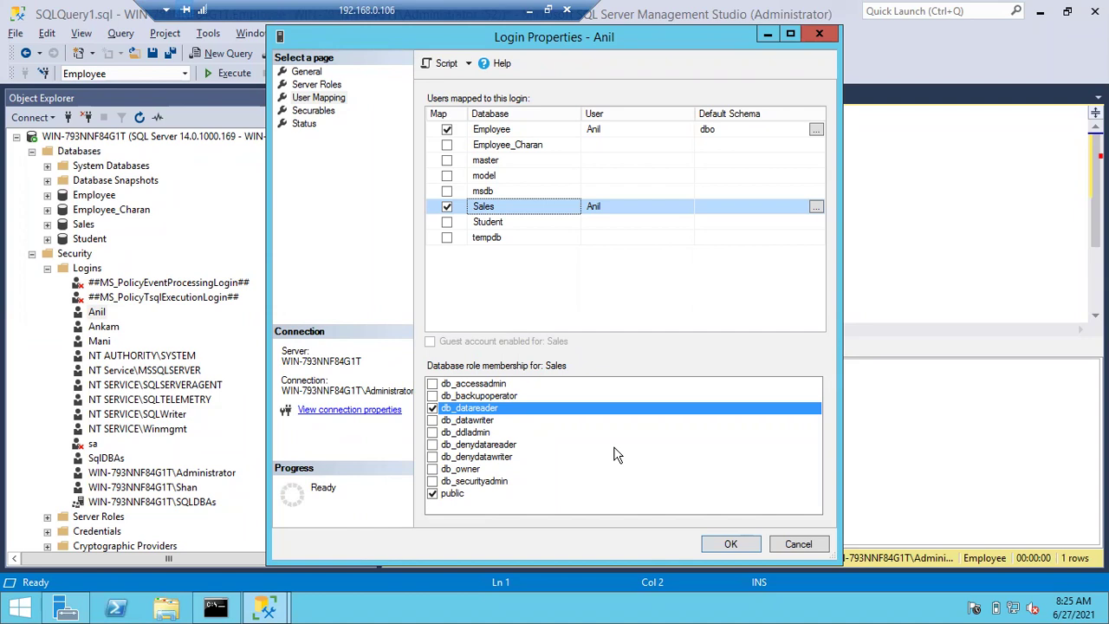
{"action": "left_click", "coordinate": [733, 545]}
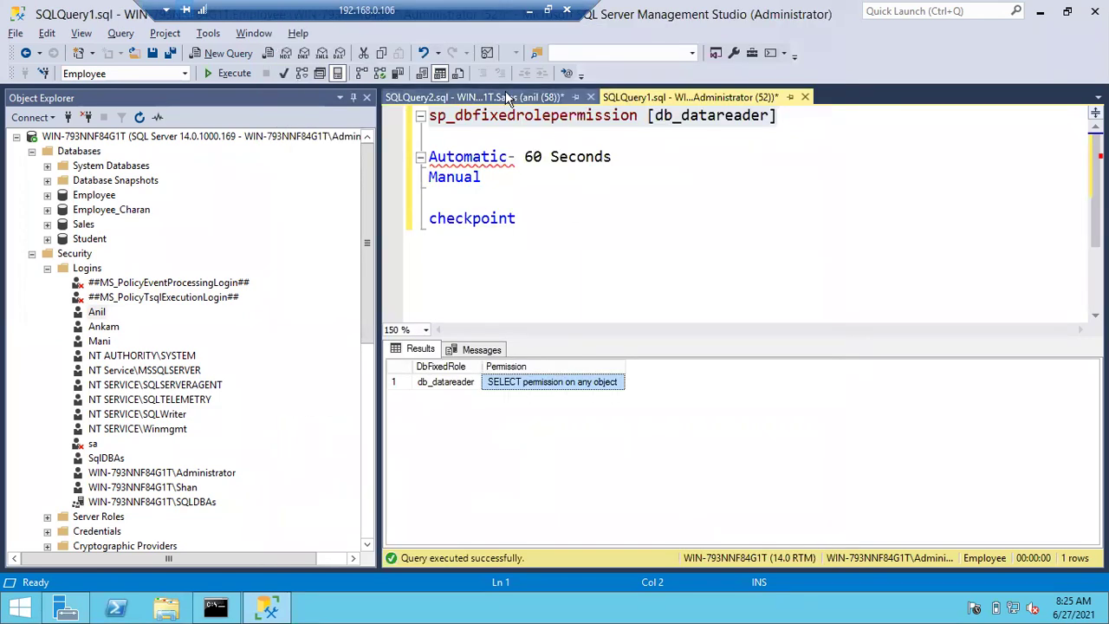
Rerun the items query under the SQL login's connection to test its read access.
{"action": "left_click", "coordinate": [507, 95]}
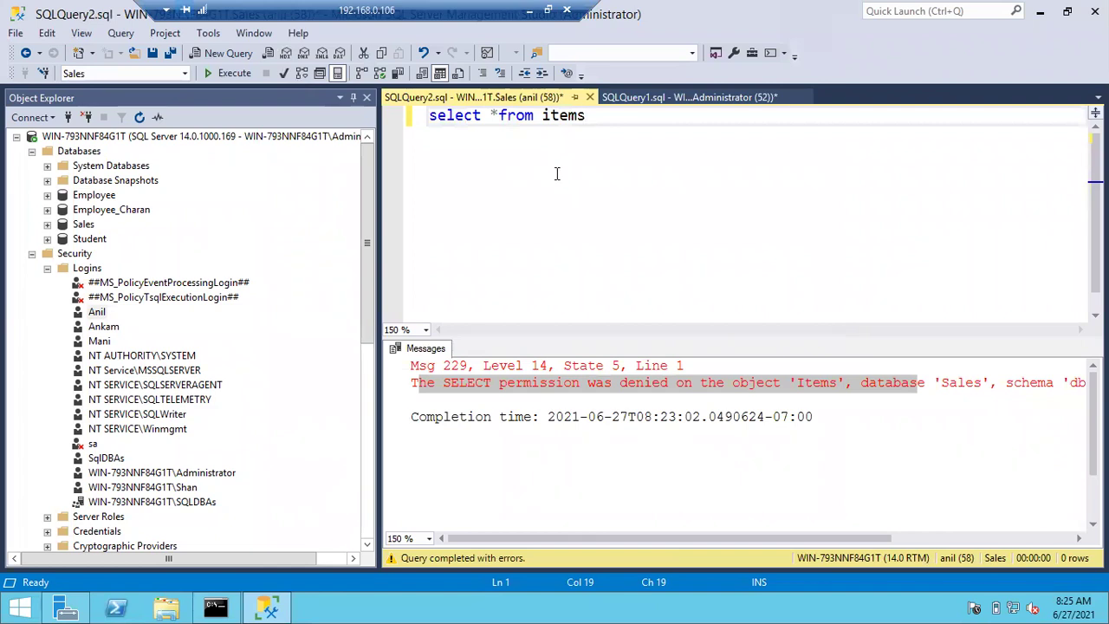
{"action": "left_click", "coordinate": [483, 224]}
{"action": "key", "text": "F5"}
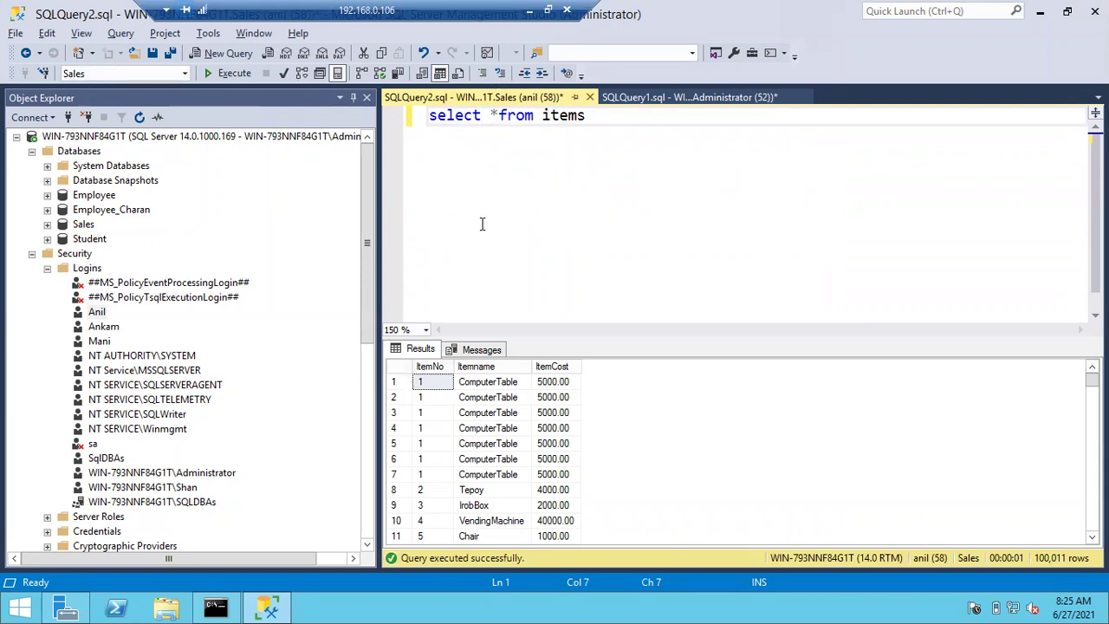
Review the SQL login's server roles and its Sales role membership, and close its properties without saving.
{"action": "left_click", "coordinate": [97, 312]}
{"action": "left_click", "coordinate": [312, 85]}
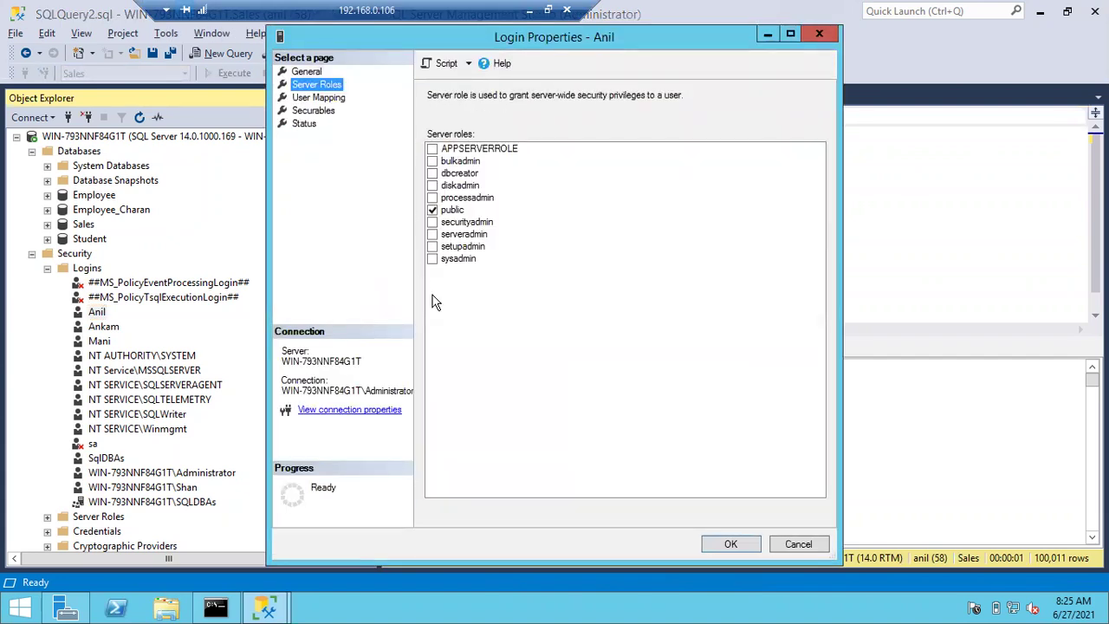
{"action": "left_click", "coordinate": [431, 248]}
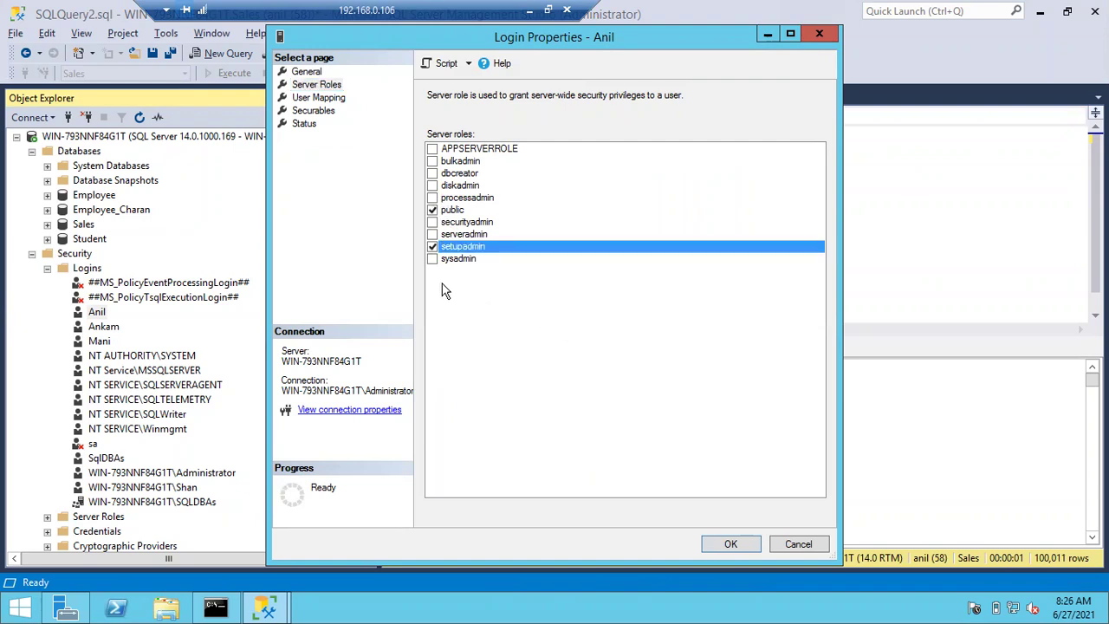
{"action": "left_click", "coordinate": [432, 247]}
{"action": "left_click", "coordinate": [318, 99]}
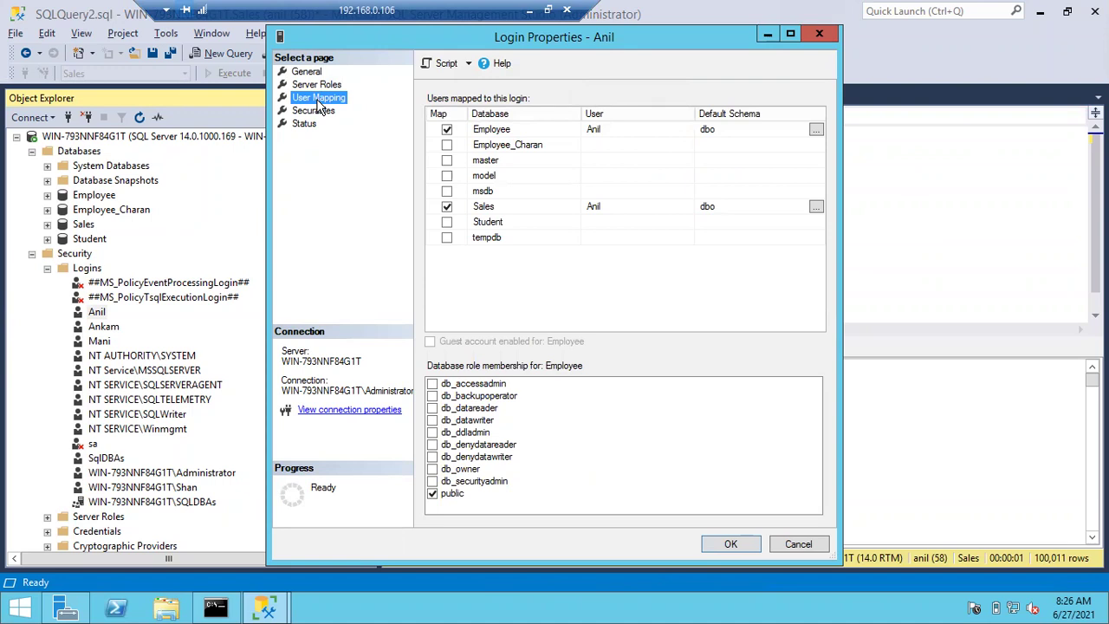
{"action": "left_click", "coordinate": [482, 209]}
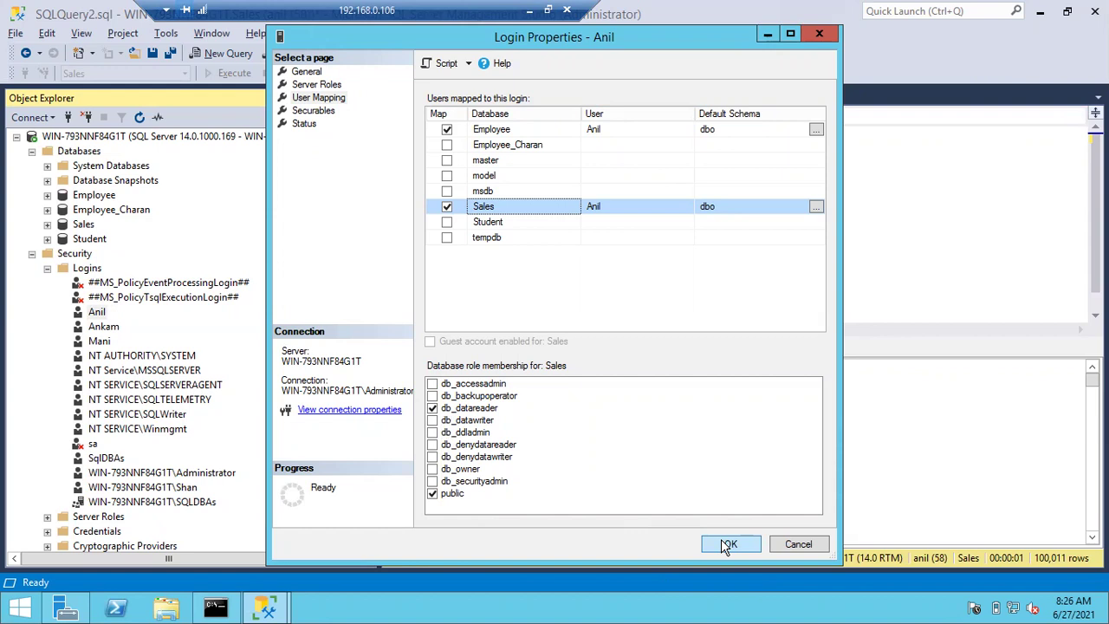
{"action": "left_click", "coordinate": [802, 545]}
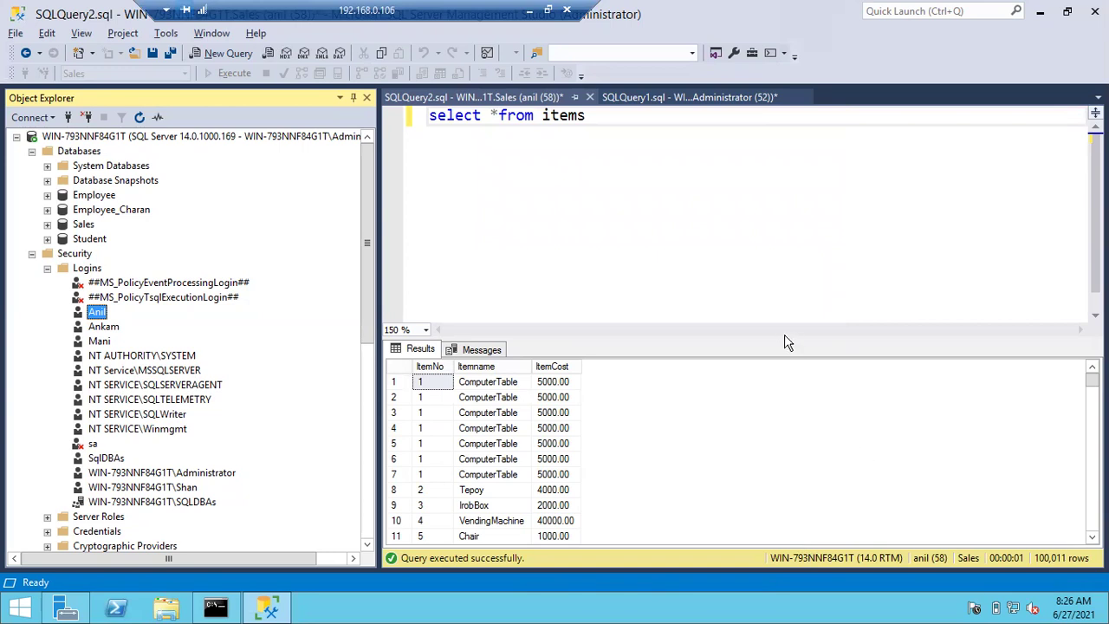
Change the queried table from items to student and run the query as the SQL login.
{"action": "double_click", "coordinate": [559, 124]}
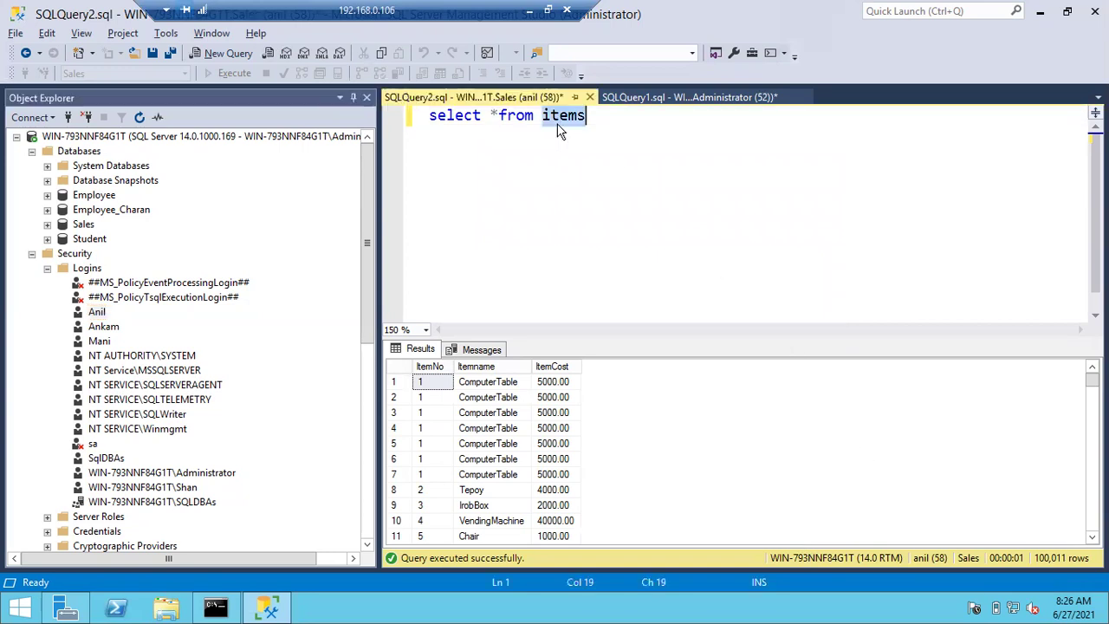
{"action": "type", "text": "student"}
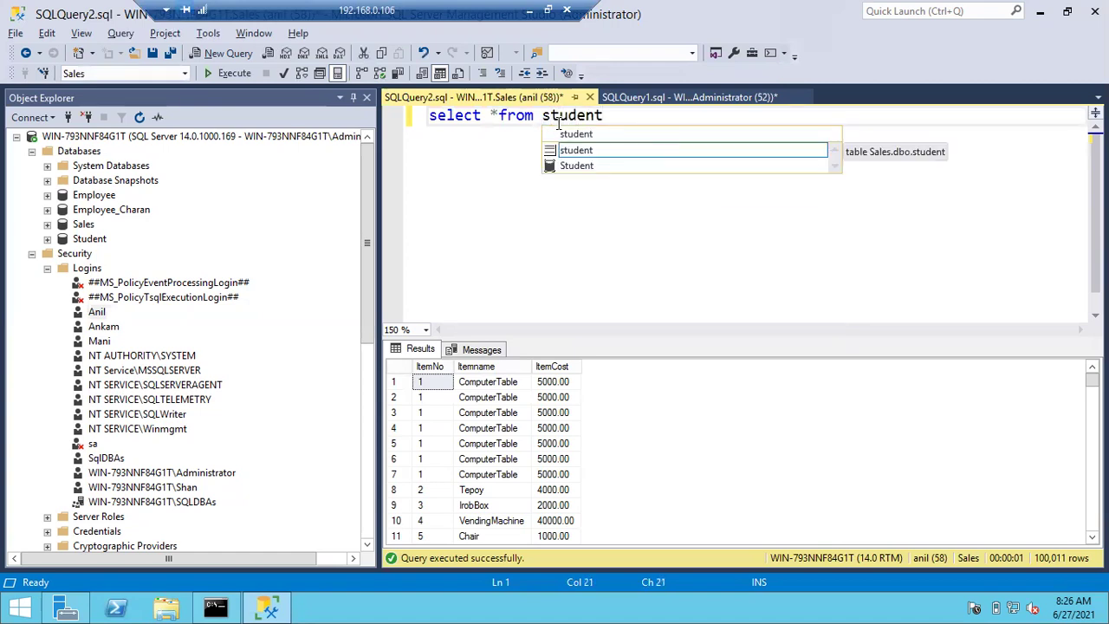
{"action": "key", "text": "F5"}
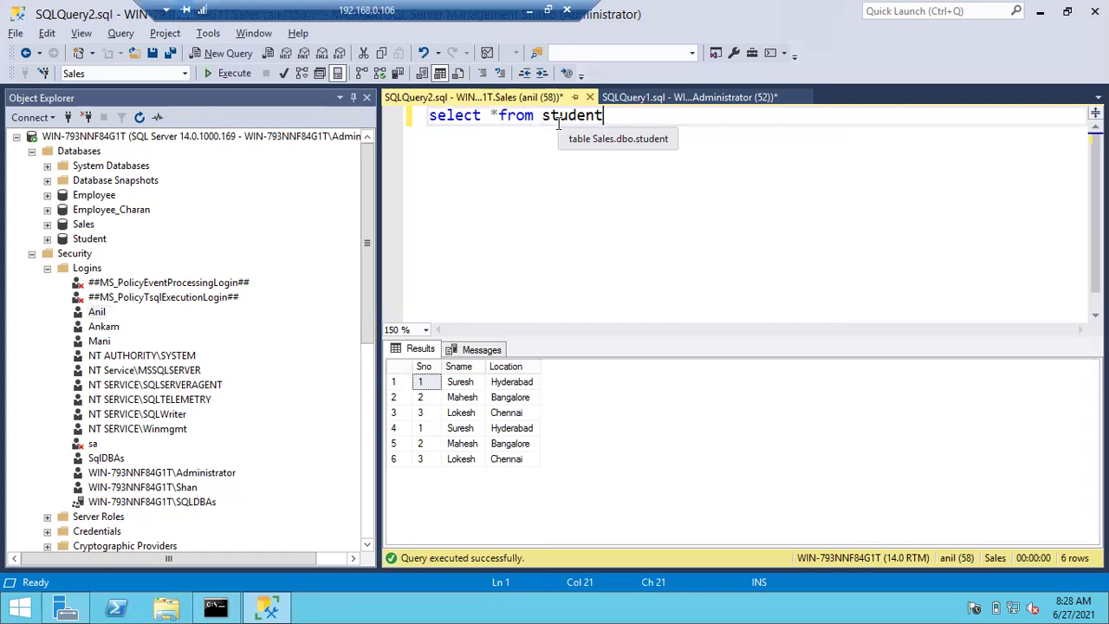
Switch to the administrator's query and list the database roles under the Employee database's security in the object tree.
{"action": "left_click", "coordinate": [669, 95]}
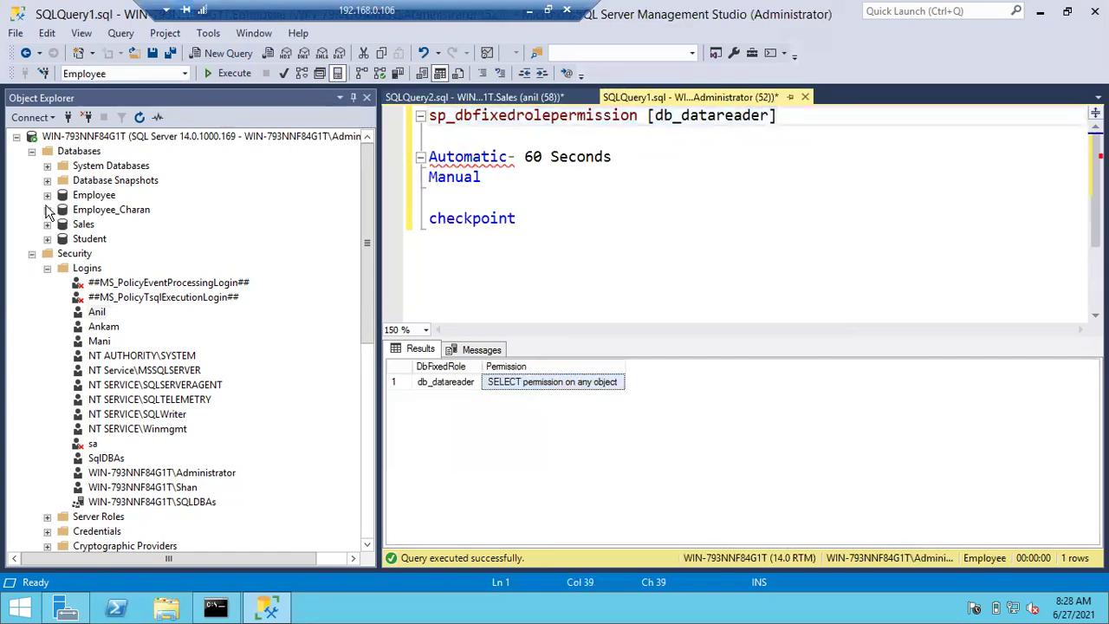
{"action": "double_click", "coordinate": [65, 253]}
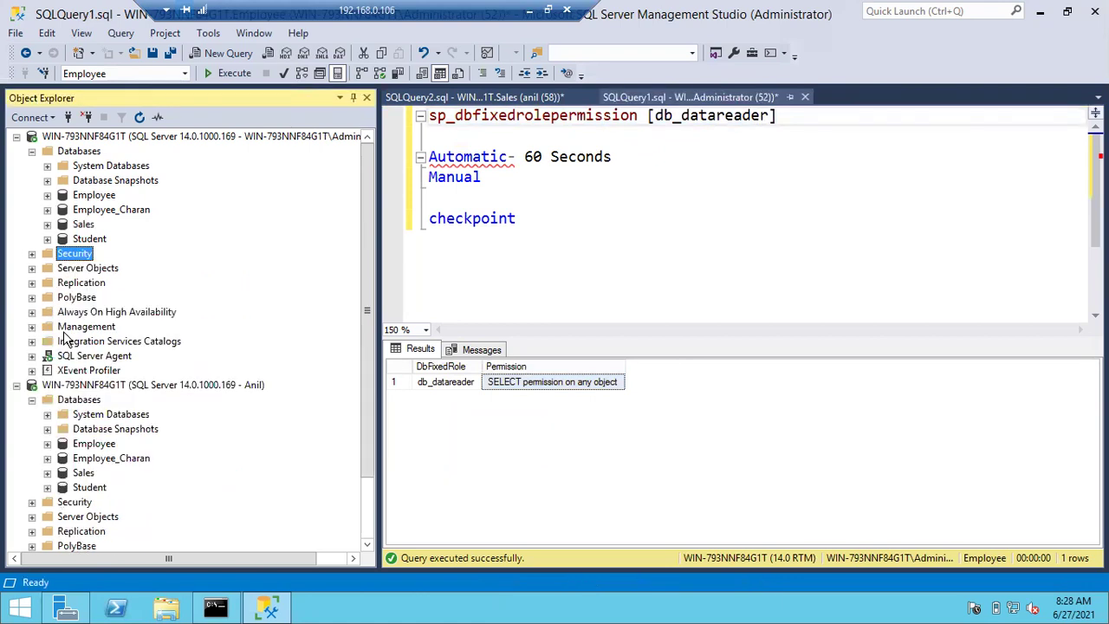
{"action": "left_click", "coordinate": [62, 327]}
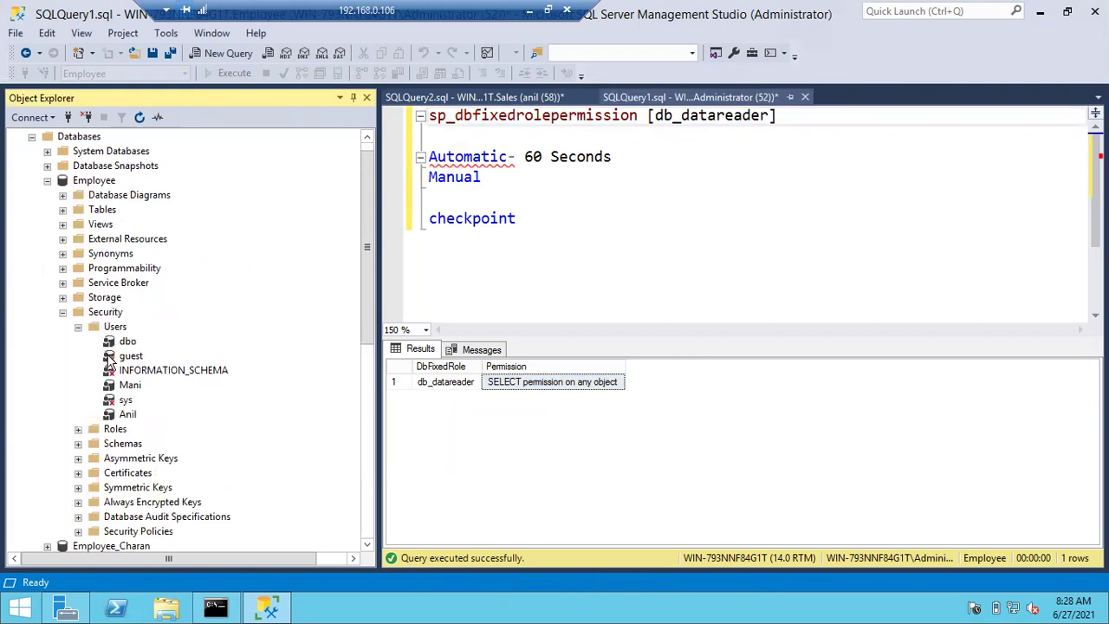
{"action": "left_click", "coordinate": [79, 430]}
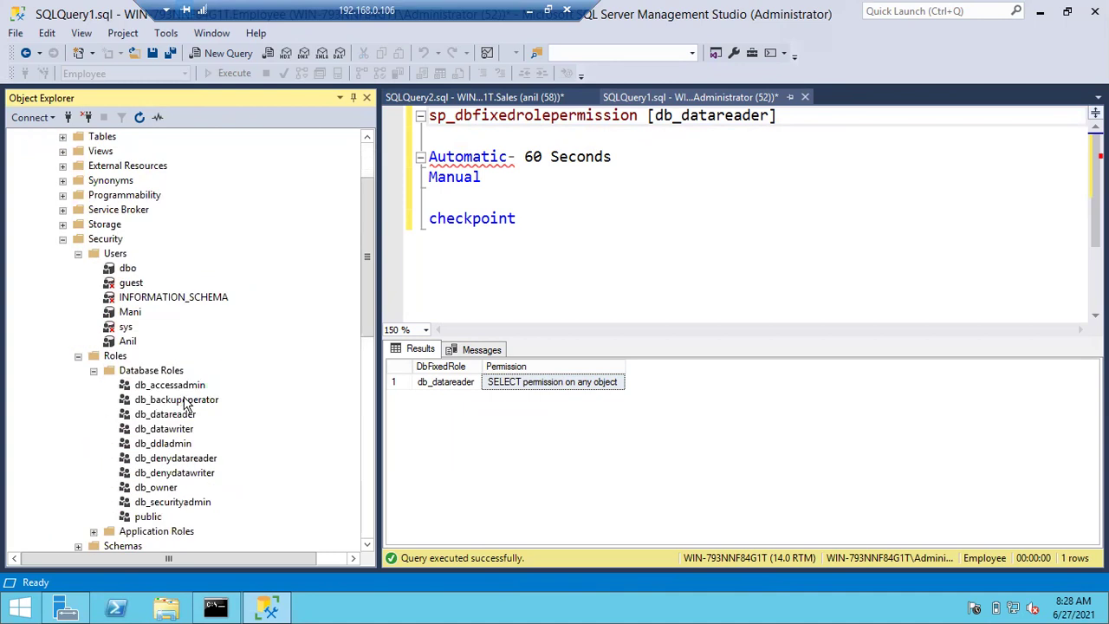
Replace the sp_dbfixedrolepermission argument with [db_datawriter] and run the call to list that role's permissions.
{"action": "left_click", "coordinate": [171, 431]}
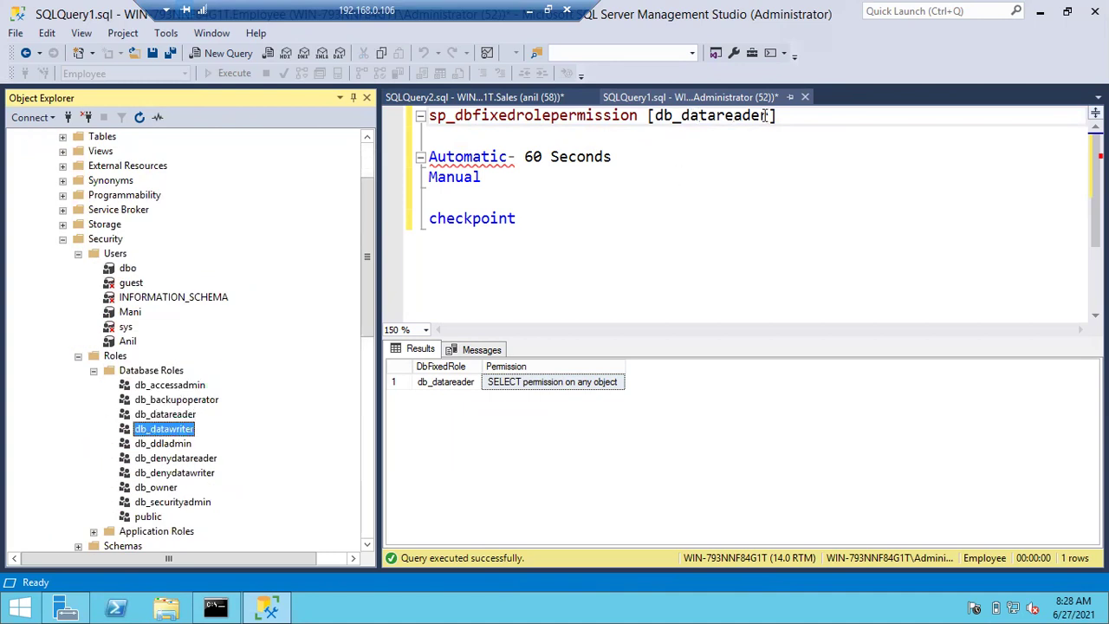
{"action": "left_click_drag", "start_coordinate": [783, 115], "coordinate": [647, 116]}
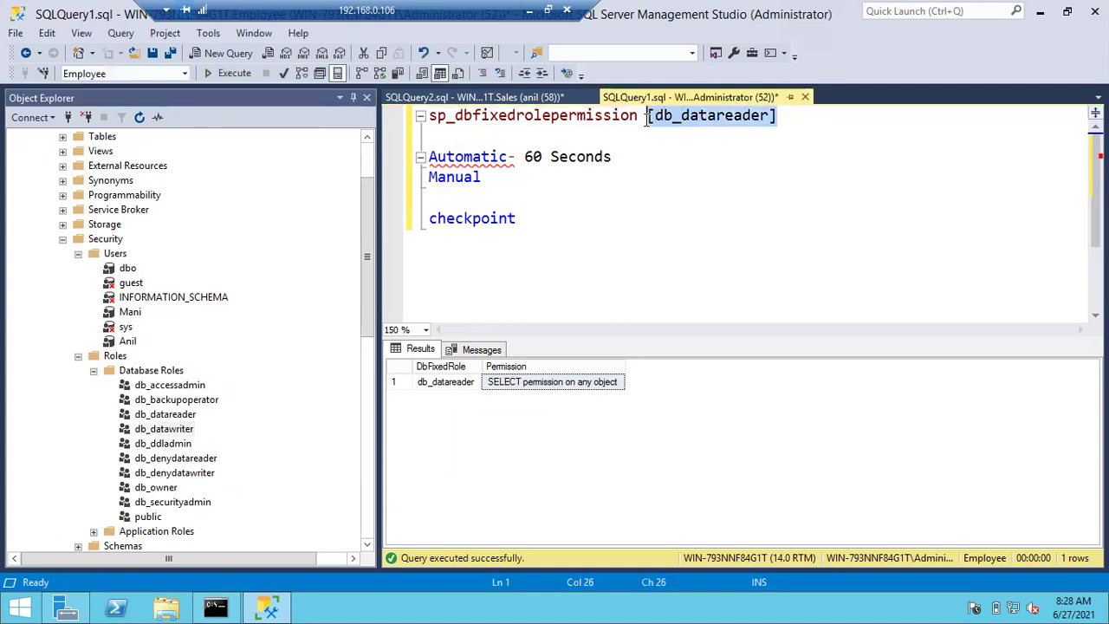
{"action": "key", "text": "Delete"}
{"action": "left_click_drag", "start_coordinate": [174, 431], "coordinate": [672, 124]}
{"action": "left_click", "coordinate": [789, 132]}
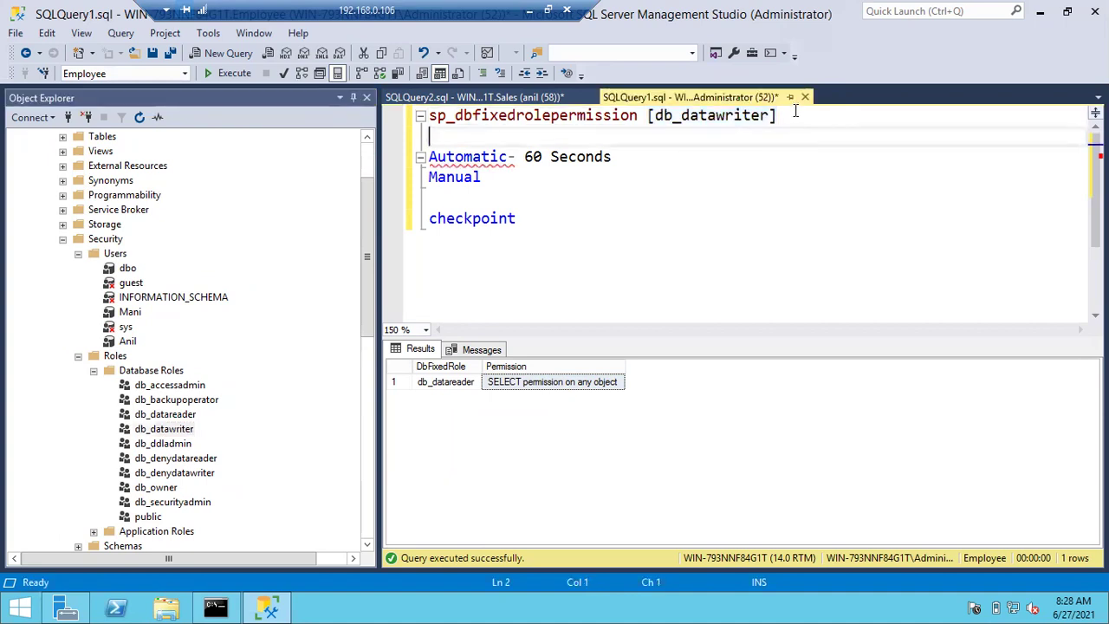
{"action": "left_click_drag", "start_coordinate": [795, 111], "coordinate": [359, 112]}
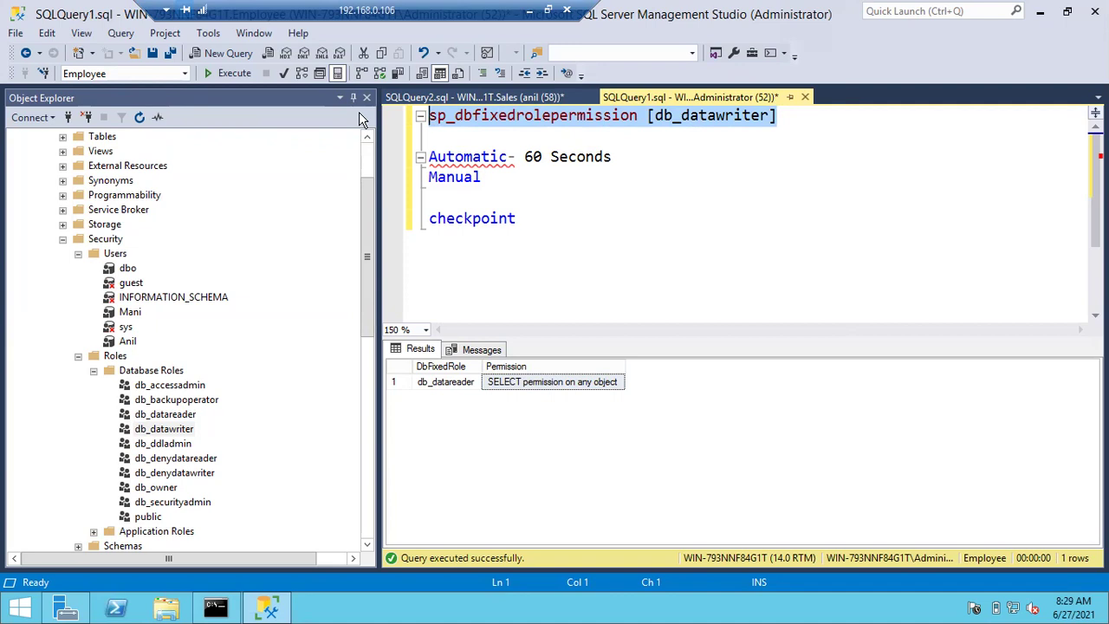
{"action": "left_click", "coordinate": [234, 76]}
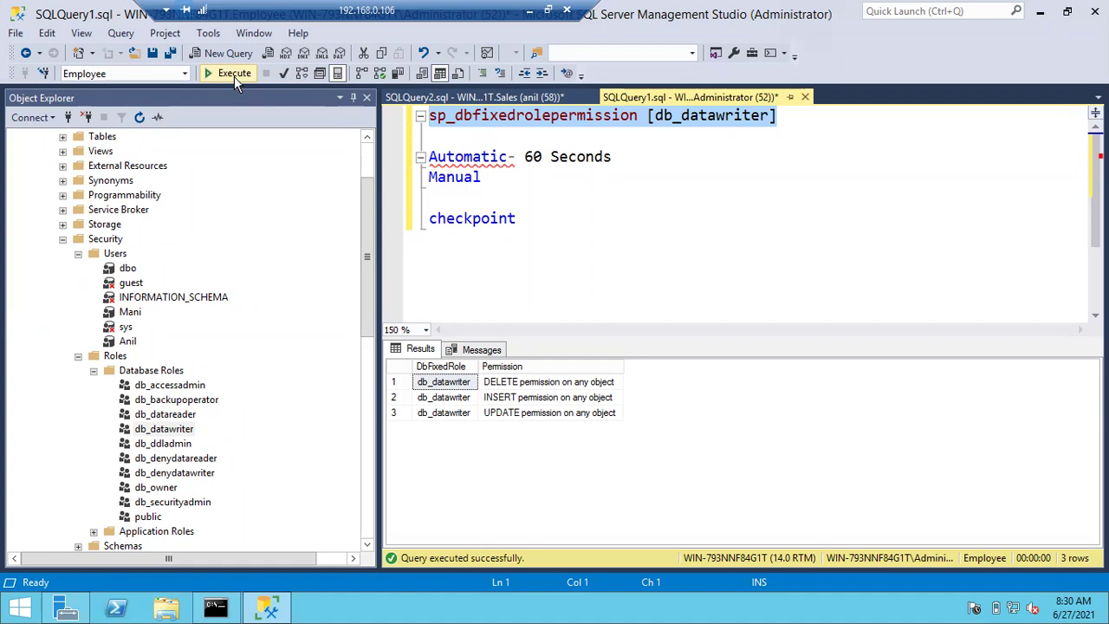
Change the sp_dbfixedrolepermission argument to [db_ddladmin] and run the call to list that role's permissions.
{"action": "left_click", "coordinate": [757, 139]}
{"action": "left_click", "coordinate": [760, 115]}
{"action": "left_click_drag", "start_coordinate": [777, 115], "coordinate": [648, 113]}
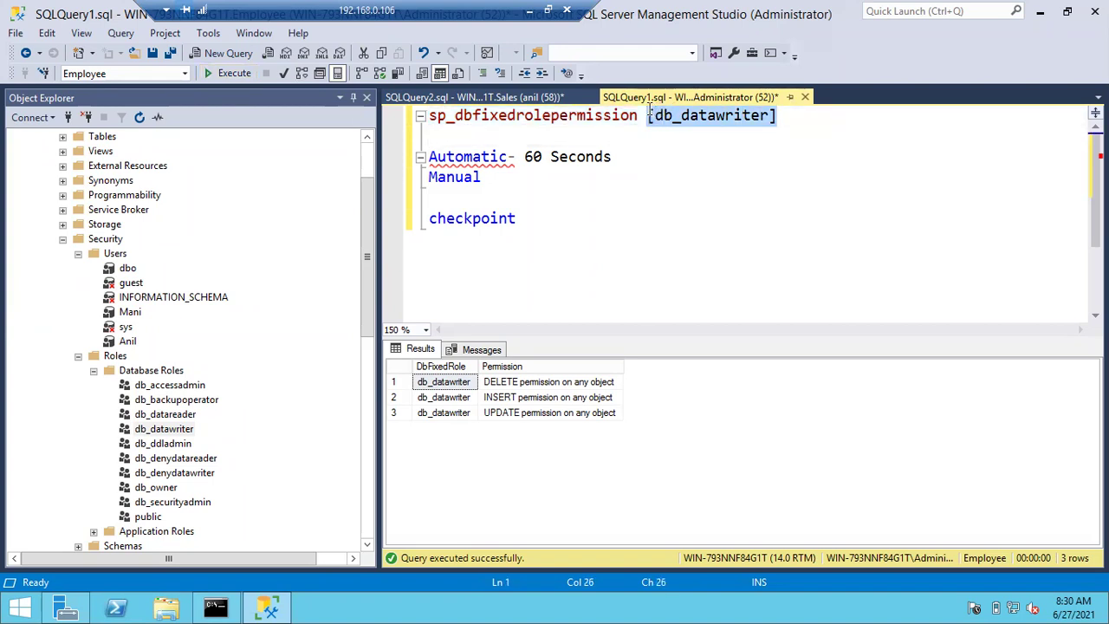
{"action": "key", "text": "Delete"}
{"action": "left_click_drag", "start_coordinate": [169, 430], "coordinate": [654, 112]}
{"action": "left_click_drag", "start_coordinate": [798, 119], "coordinate": [413, 126]}
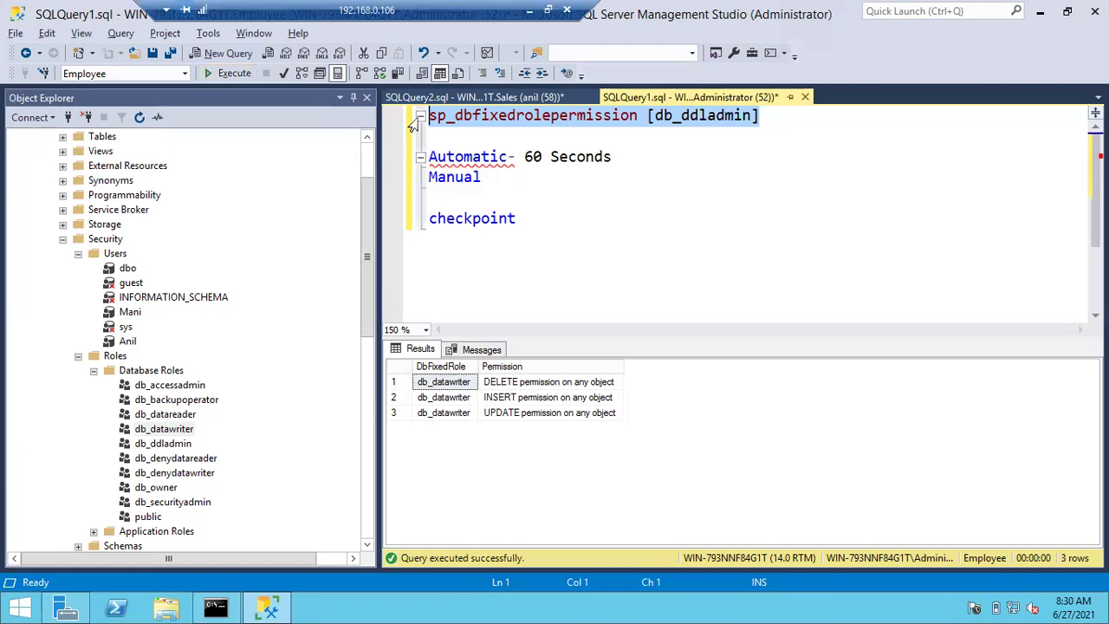
{"action": "key", "text": "F5"}
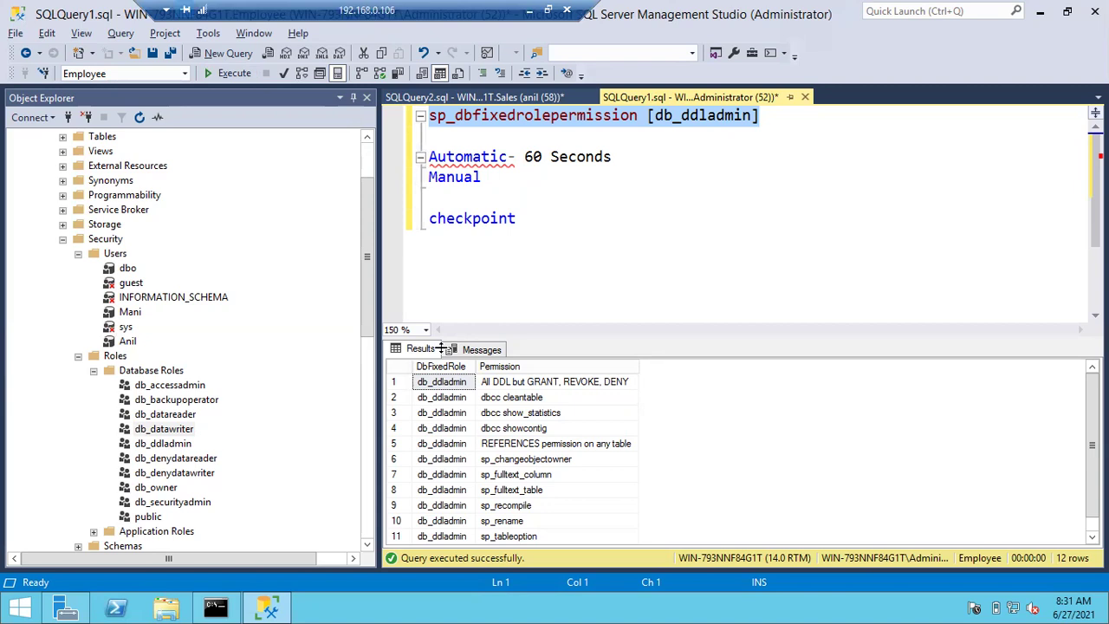
Examine the permissions returned for db_ddladmin, including the DDL, statistics, sp_rename, sp_recompile, sp_tableoption and TRUNCATE TABLE entries.
{"action": "left_click", "coordinate": [520, 386]}
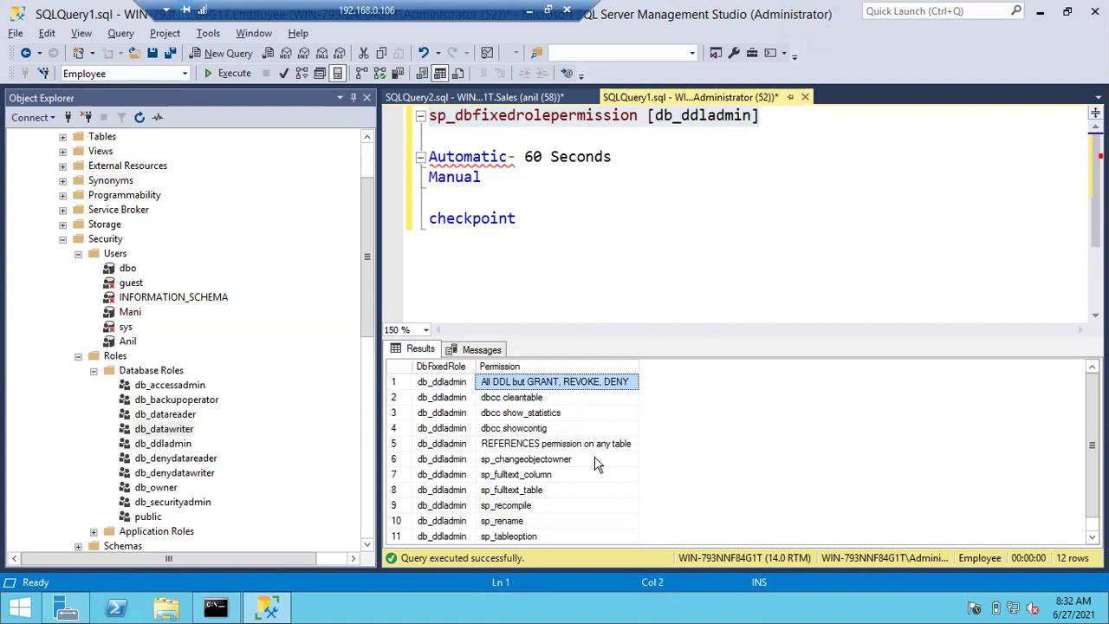
{"action": "left_click", "coordinate": [536, 412]}
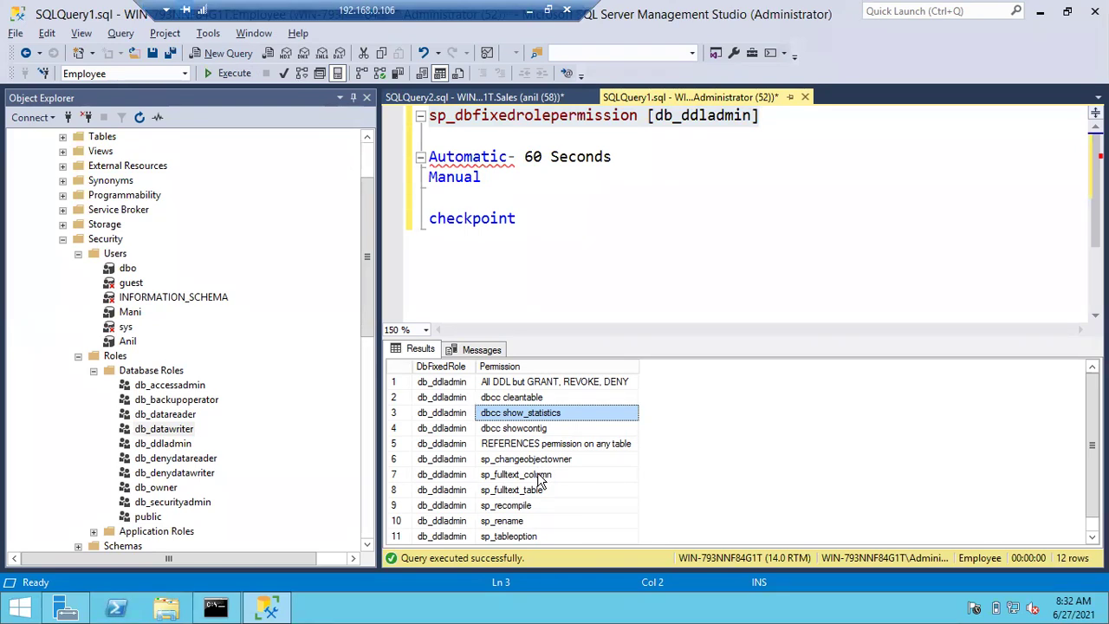
{"action": "scroll", "coordinate": [540, 486], "scroll_direction": "down", "scroll_amount": 1}
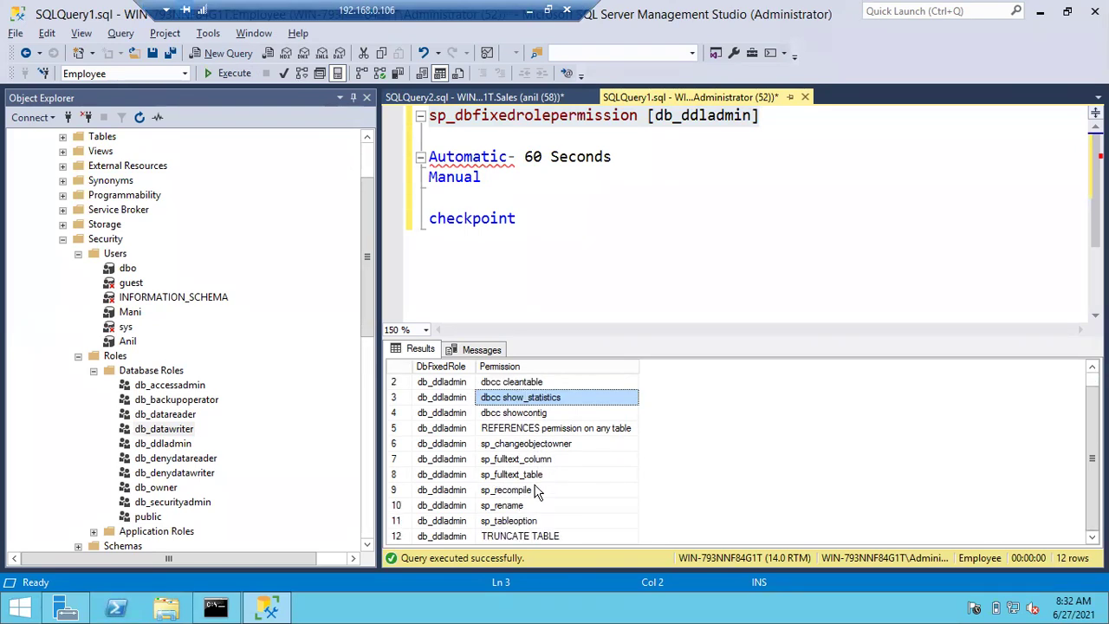
{"action": "left_click", "coordinate": [529, 536]}
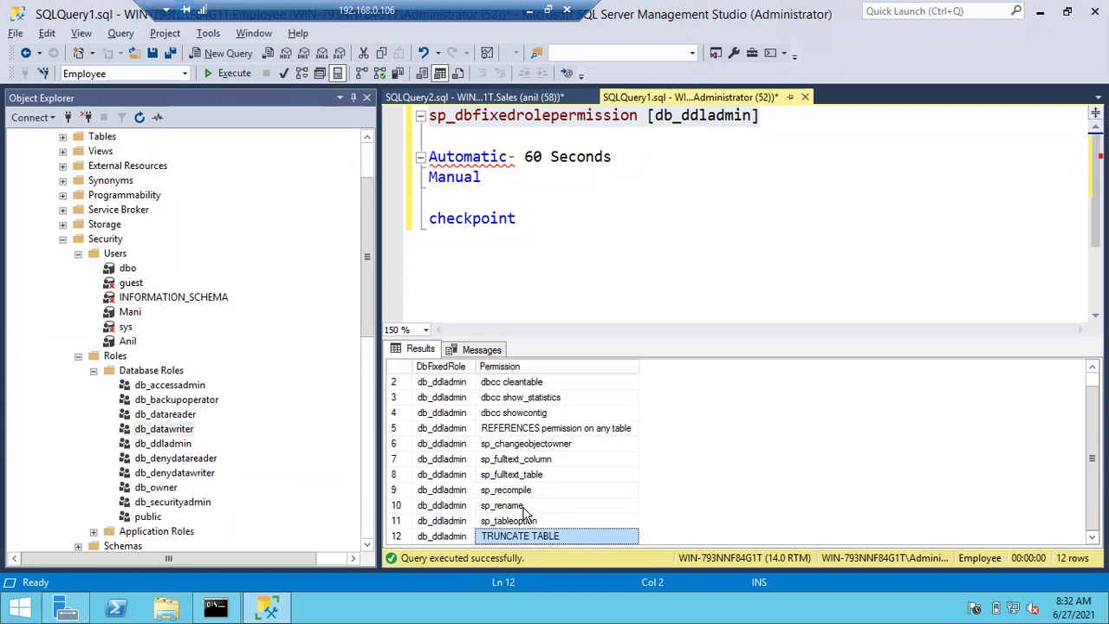
{"action": "left_click", "coordinate": [524, 508]}
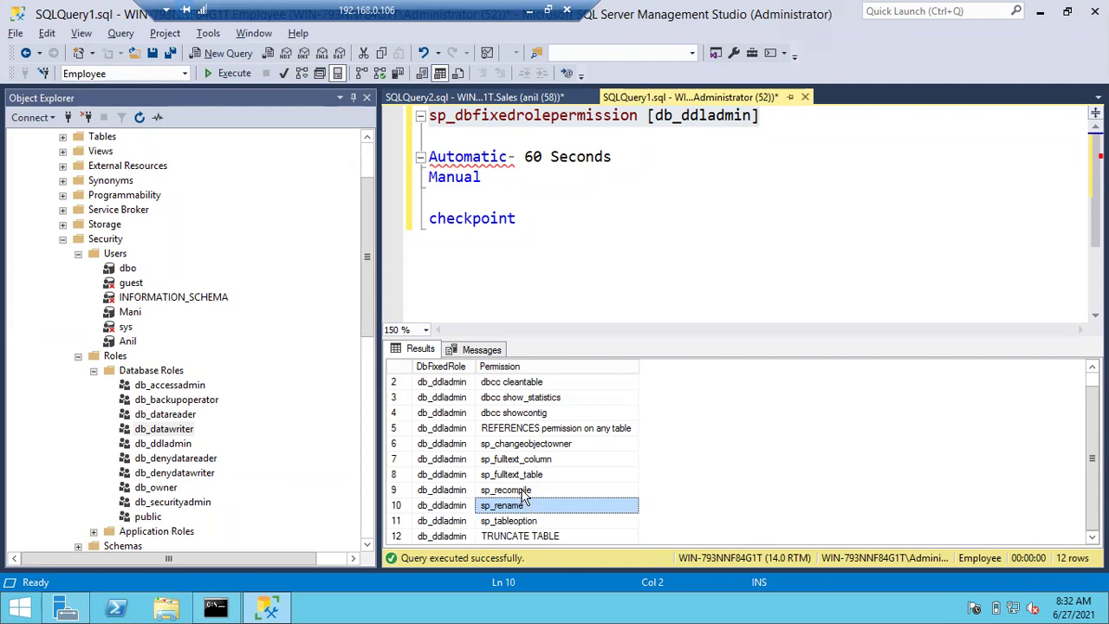
{"action": "left_click", "coordinate": [524, 492]}
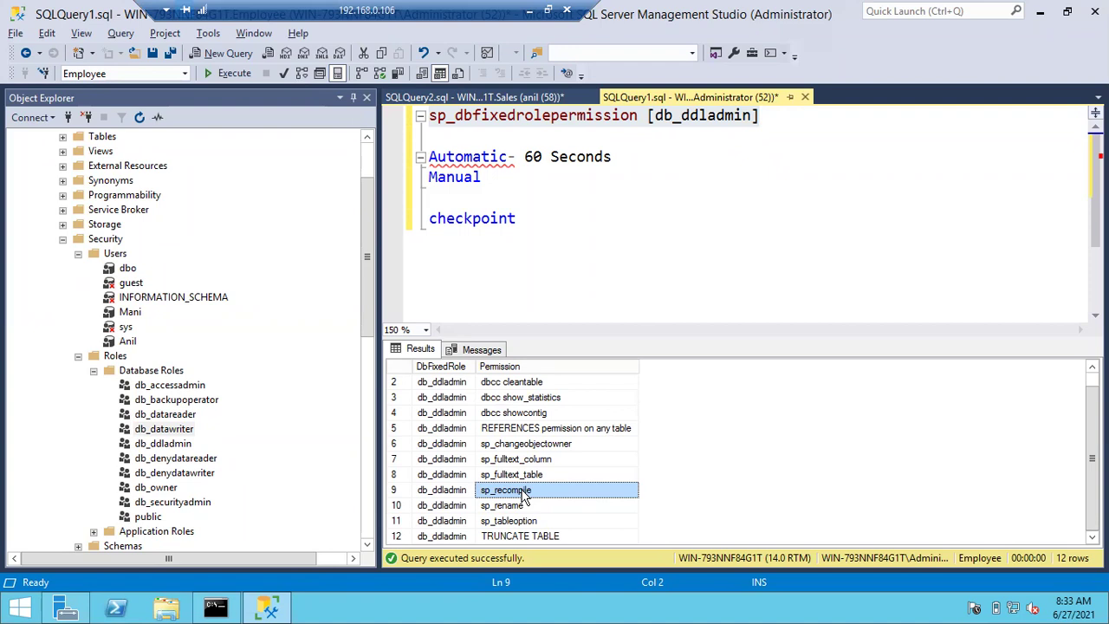
{"action": "left_click", "coordinate": [517, 520]}
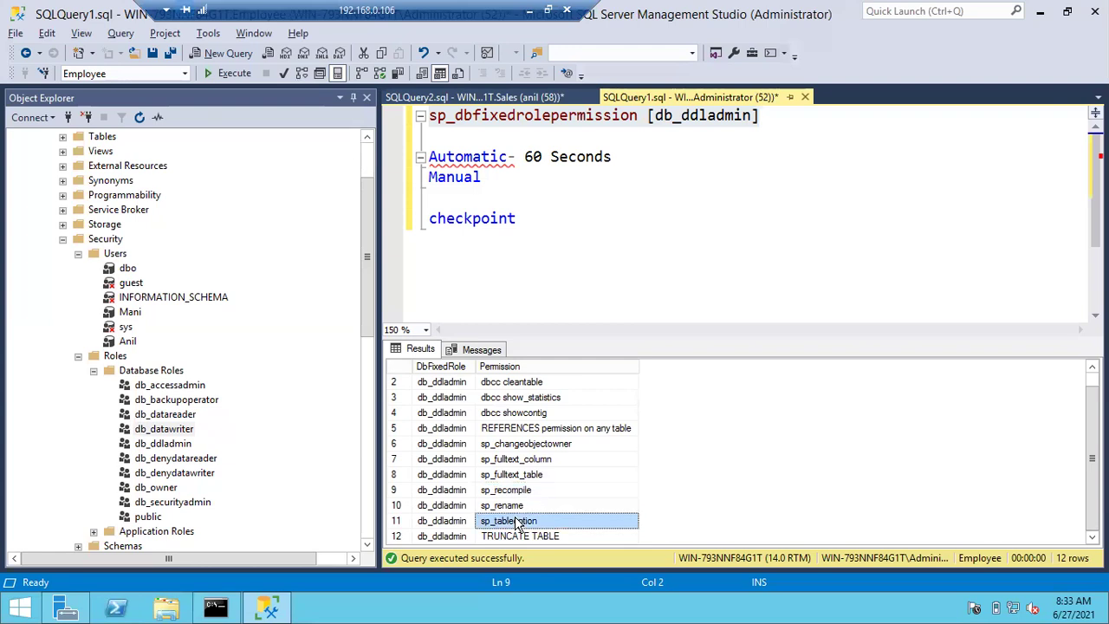
{"action": "left_click", "coordinate": [516, 536]}
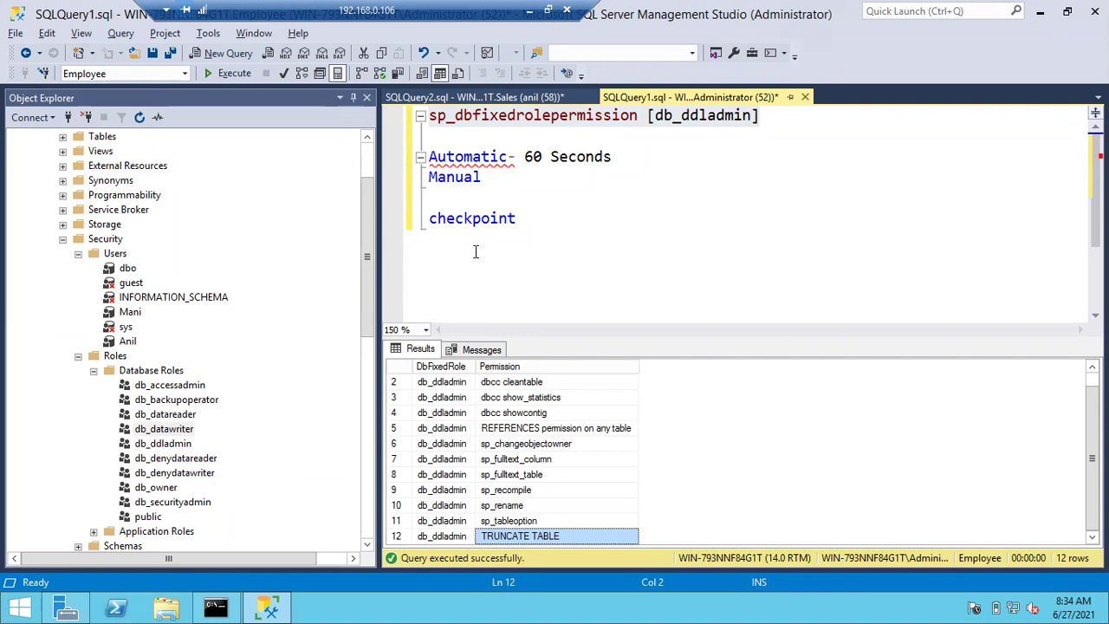
In the SQL login's query, change the table from student to Items, run it, and inspect the item name and cost columns.
{"action": "left_click", "coordinate": [498, 96]}
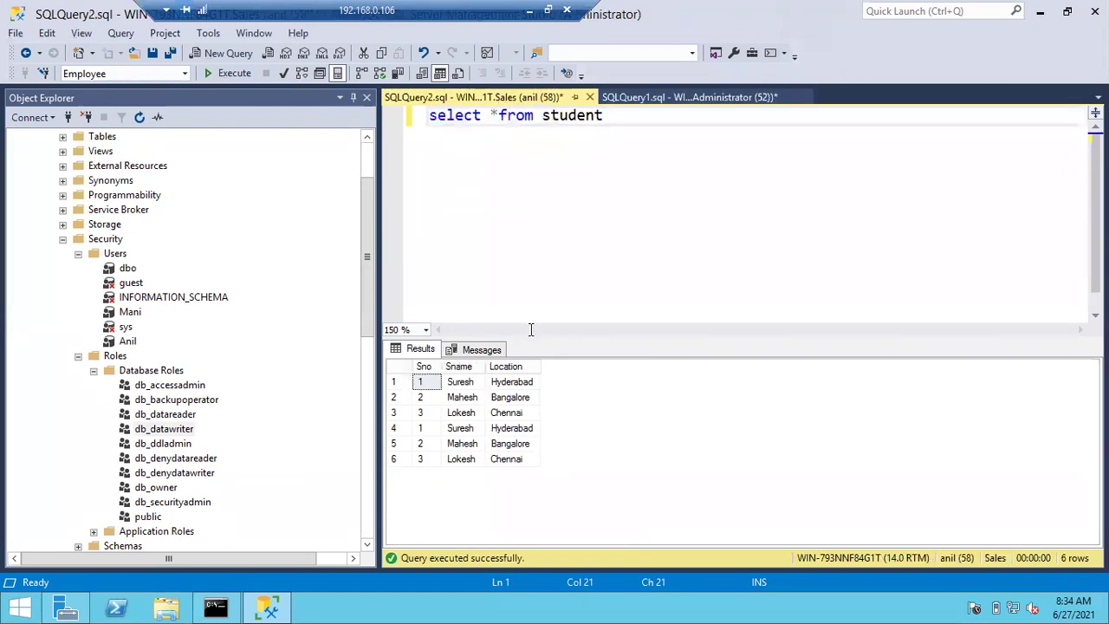
{"action": "double_click", "coordinate": [563, 115]}
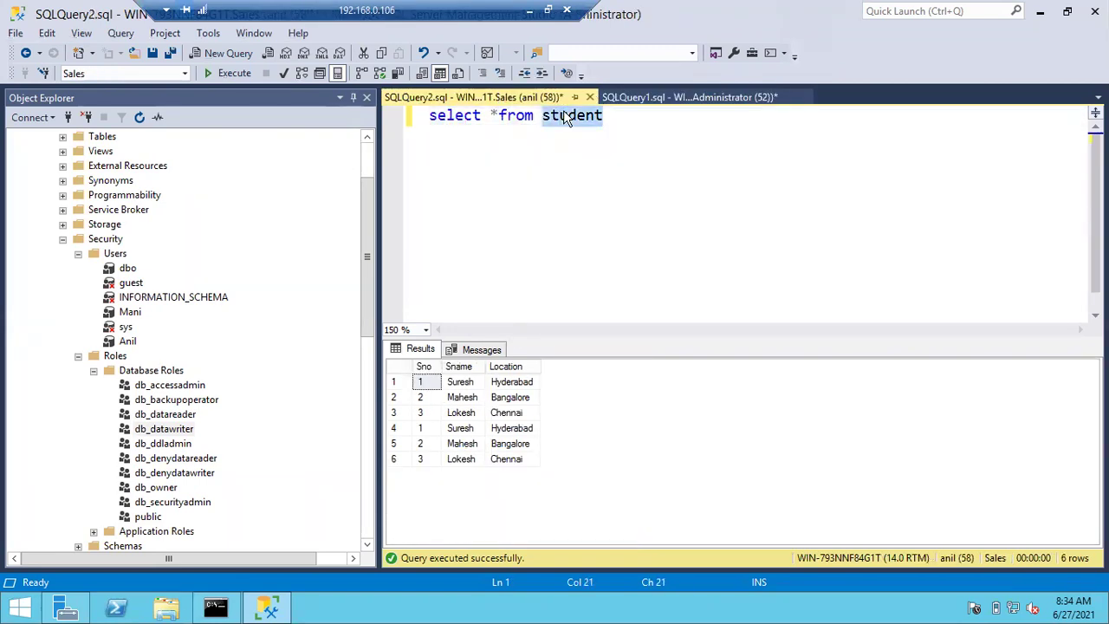
{"action": "type", "text": "Items"}
{"action": "key", "text": "Escape"}
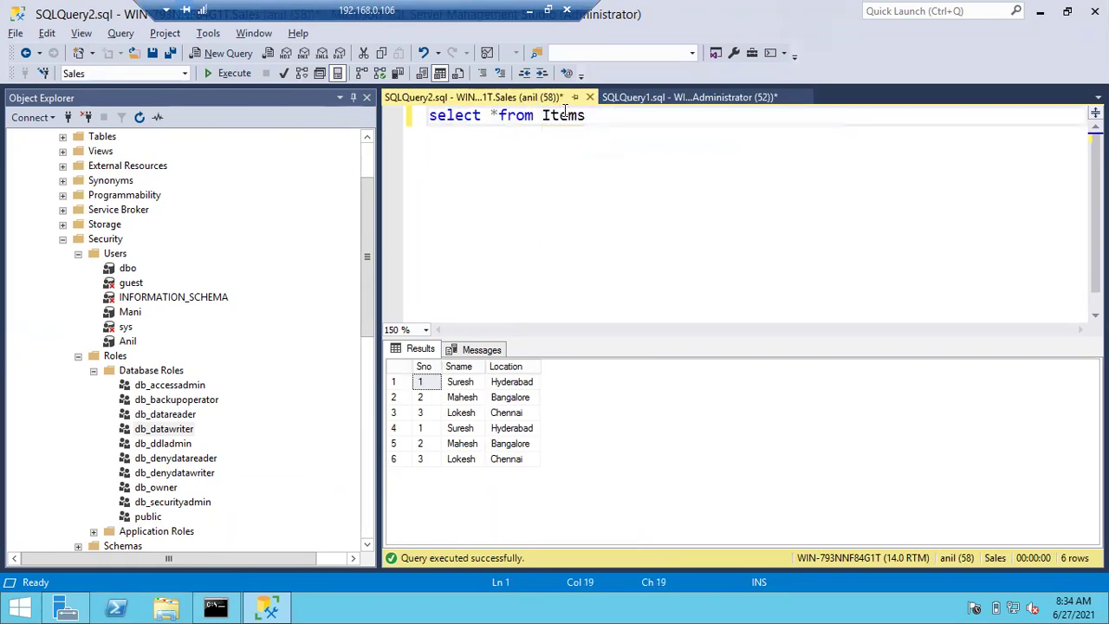
{"action": "key", "text": "F5"}
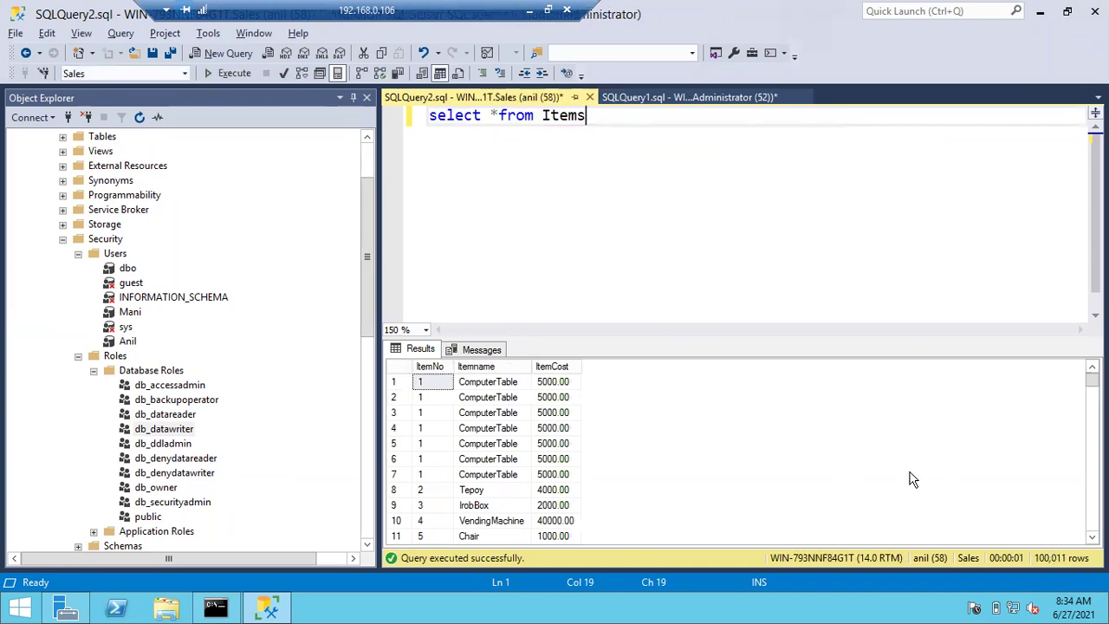
{"action": "left_click", "coordinate": [537, 429]}
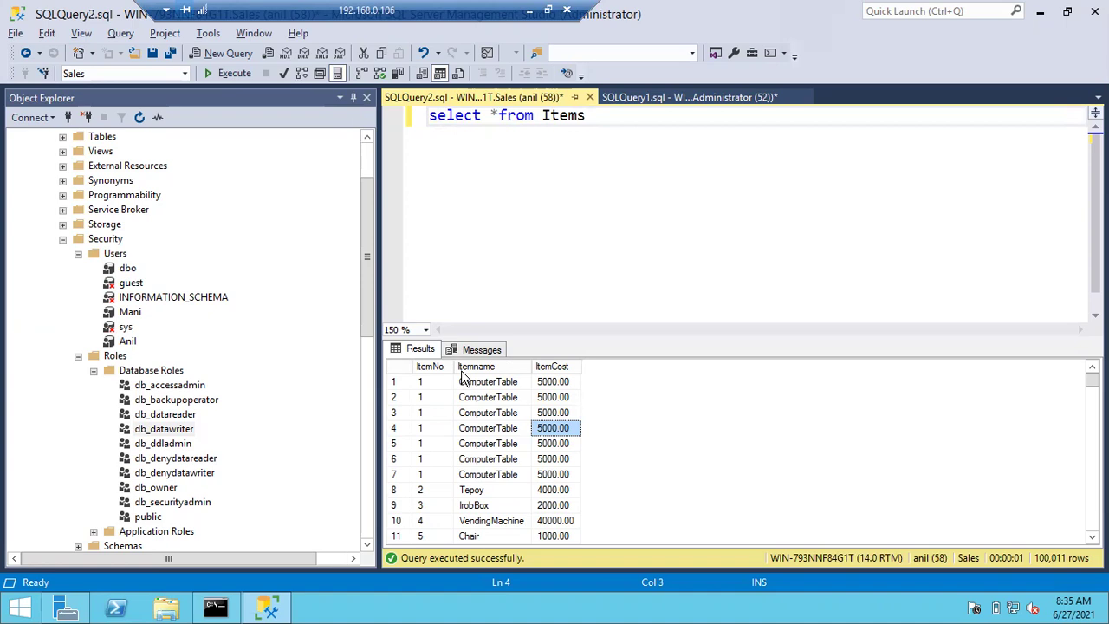
{"action": "left_click", "coordinate": [462, 373]}
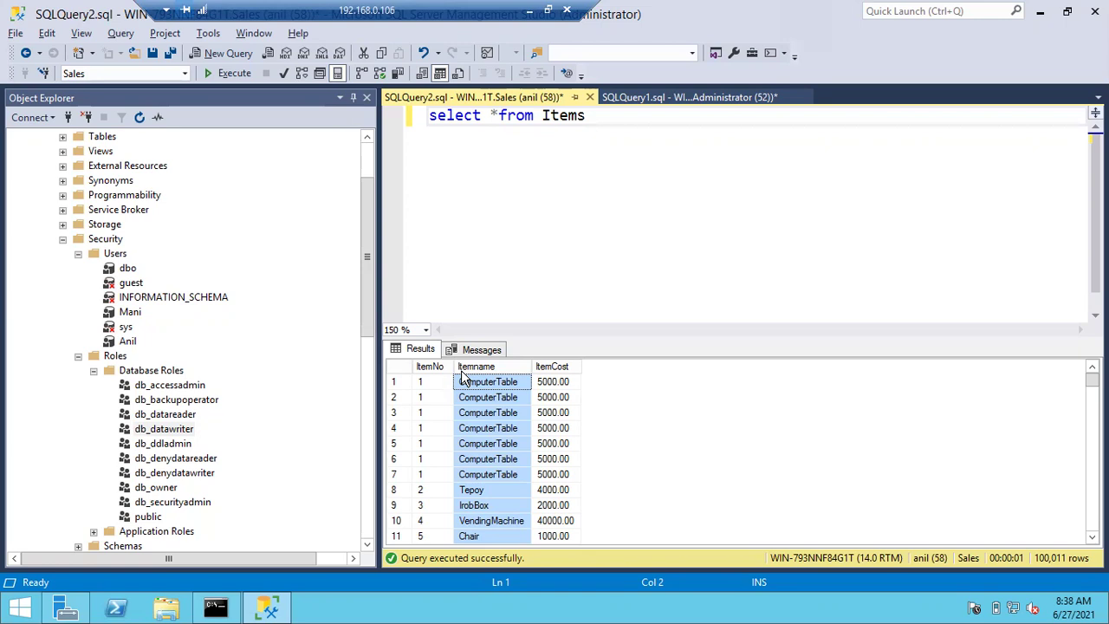
{"action": "left_click", "coordinate": [546, 285]}
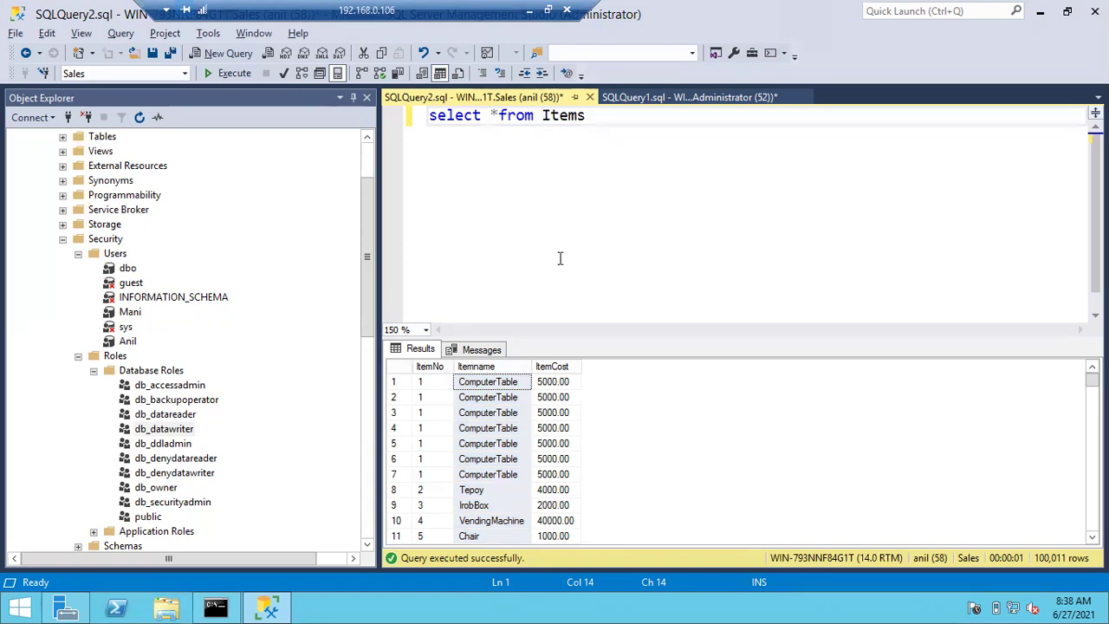
{"action": "left_click", "coordinate": [605, 162]}
Return to the administrator's query and remove the [db_ddladmin] argument from the sp_dbfixedrolepermission call.
{"action": "left_click", "coordinate": [681, 97]}
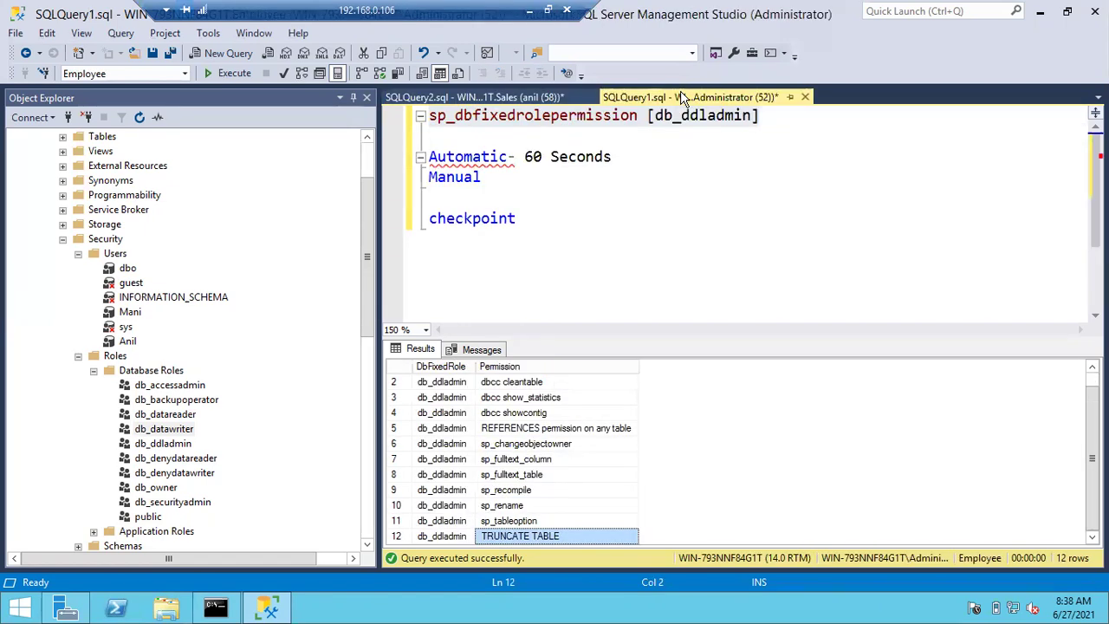
{"action": "left_click", "coordinate": [697, 118]}
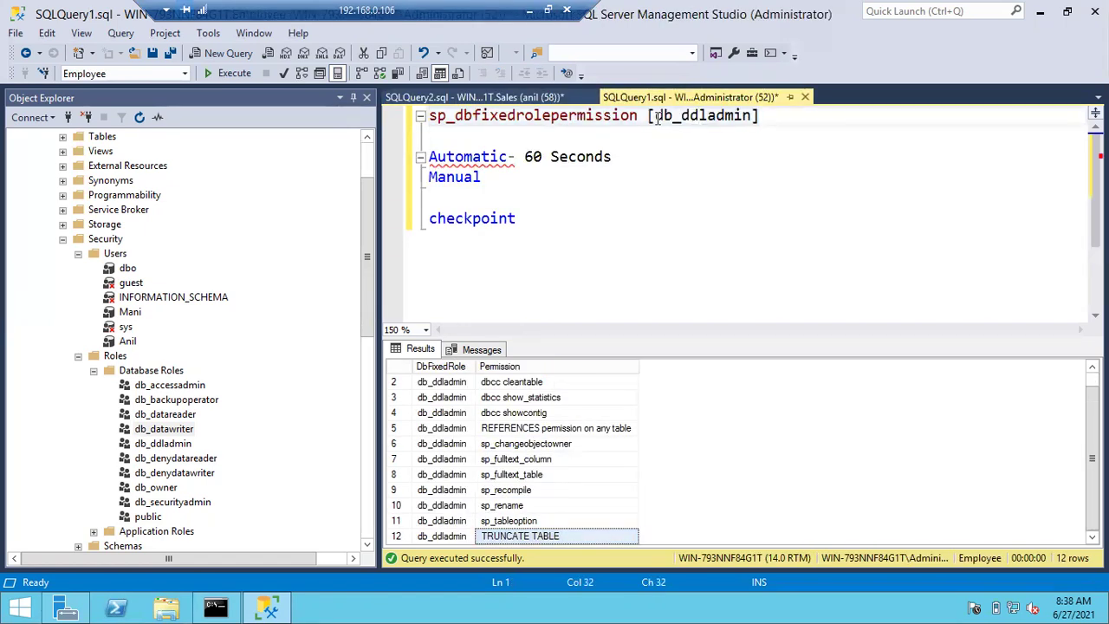
{"action": "left_click_drag", "start_coordinate": [648, 117], "coordinate": [763, 118]}
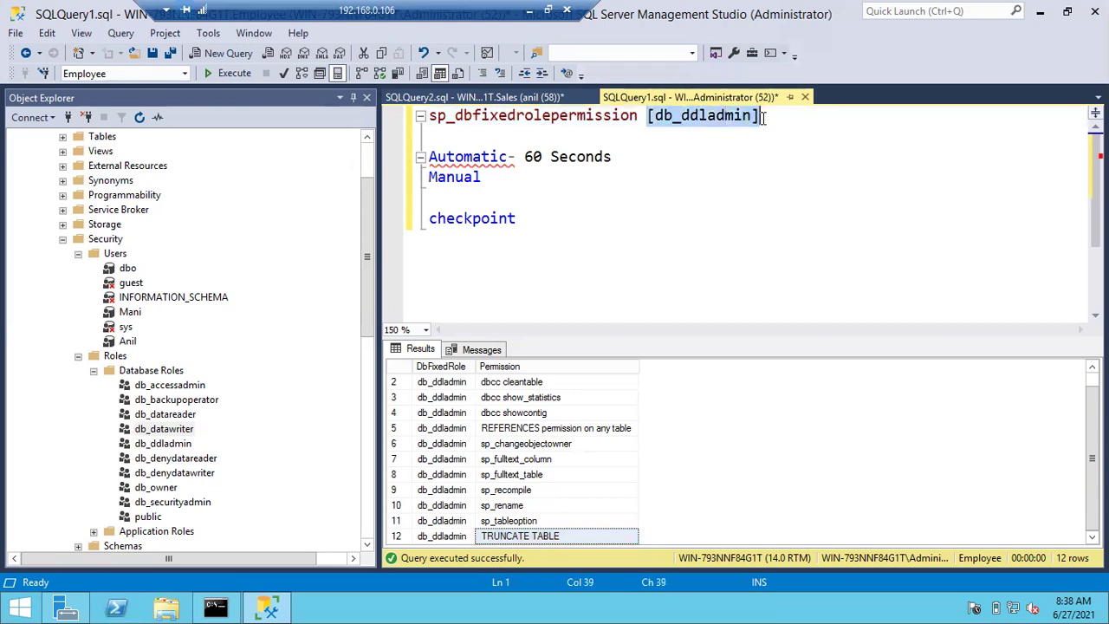
{"action": "key", "text": "Delete"}
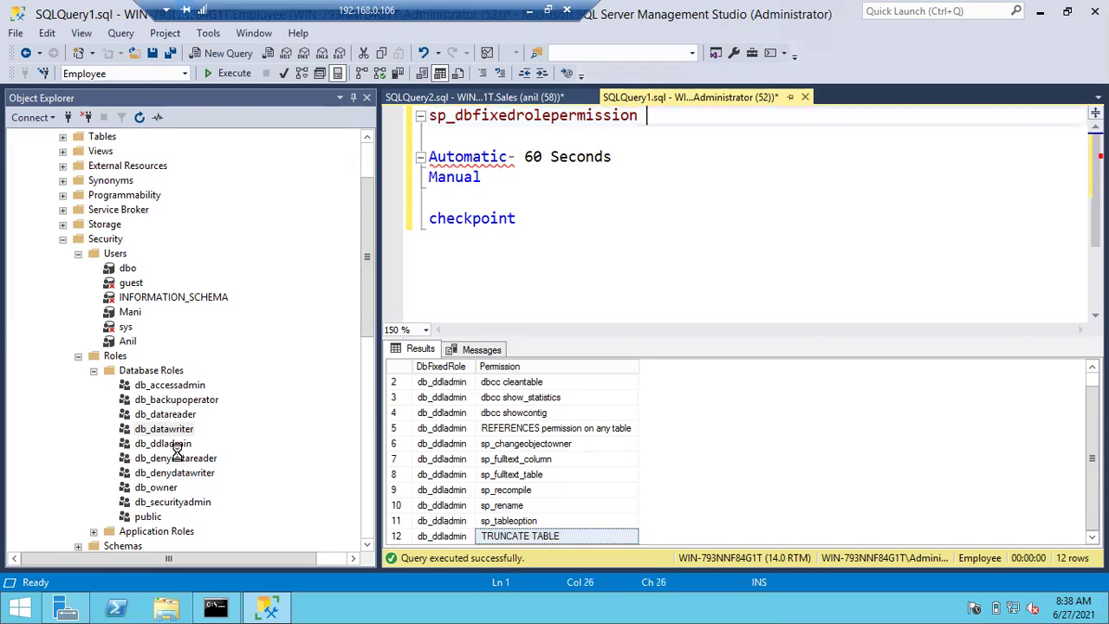
{"action": "left_click", "coordinate": [176, 455]}
{"action": "double_click", "coordinate": [177, 454]}
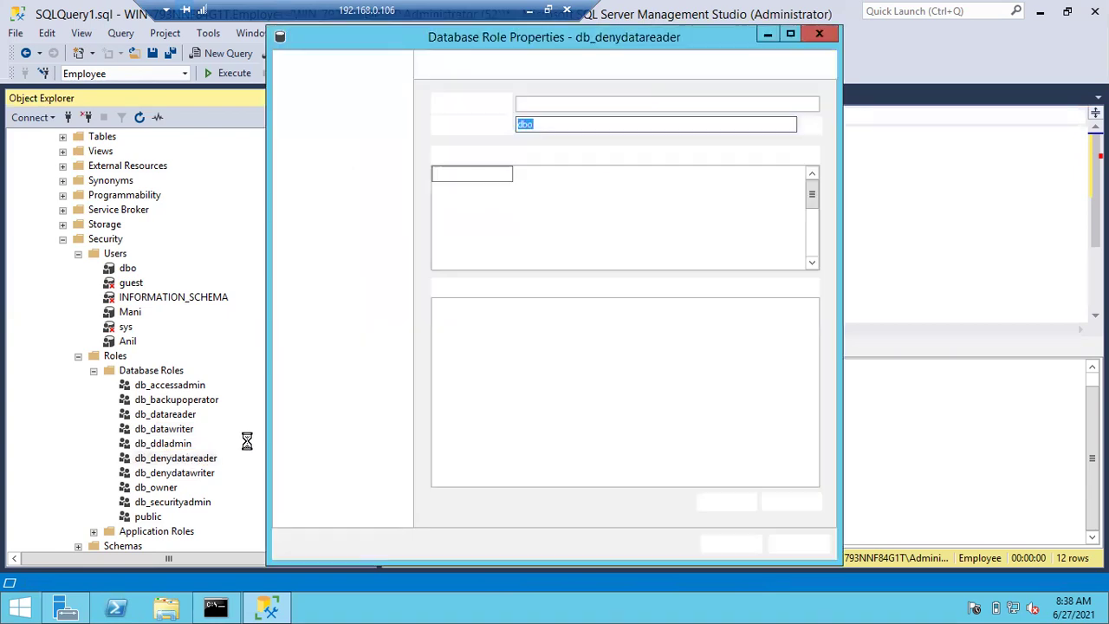
{"action": "left_click", "coordinate": [797, 544]}
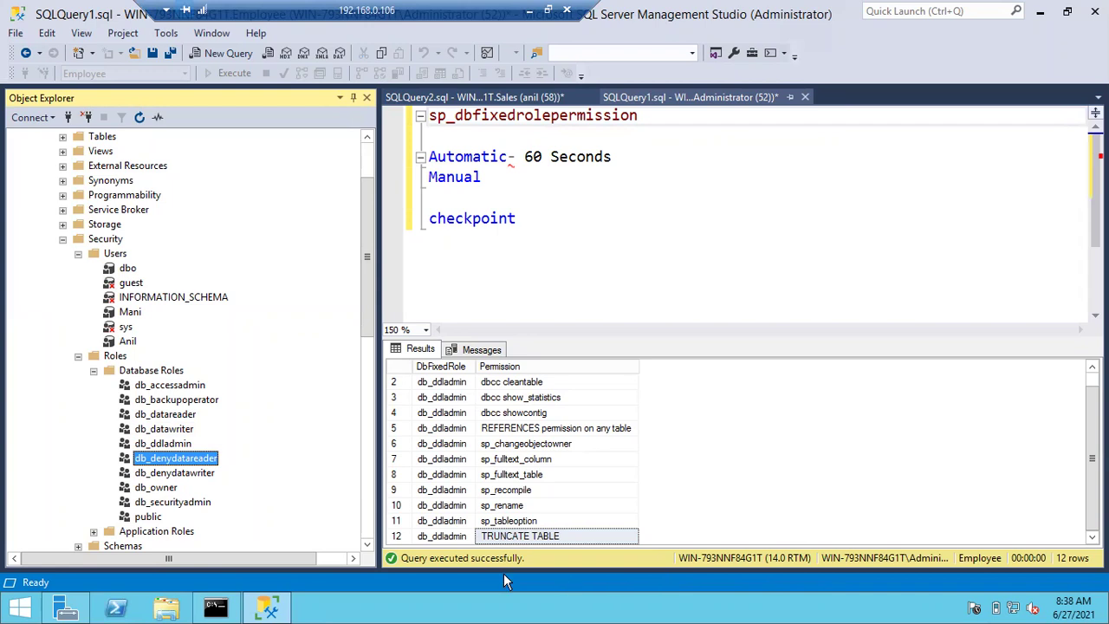
Insert [db_ddladmin] from the Employee database roles as the argument of the sp_dbfixedrolepermission call.
{"action": "left_click", "coordinate": [180, 444]}
{"action": "left_click_drag", "start_coordinate": [180, 443], "coordinate": [710, 121]}
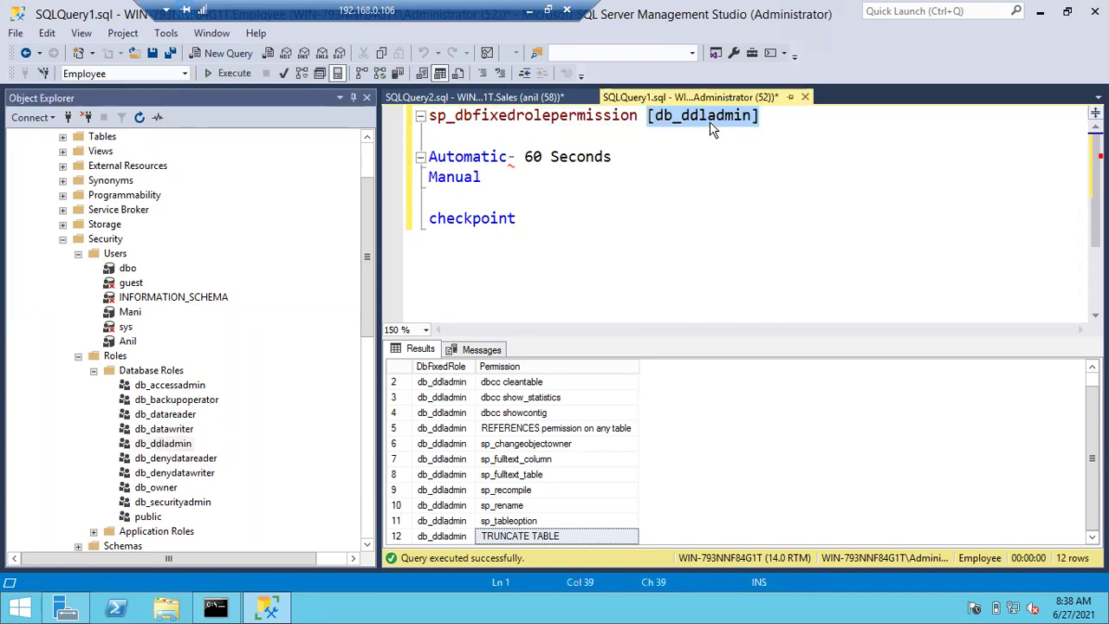
{"action": "left_click", "coordinate": [797, 117]}
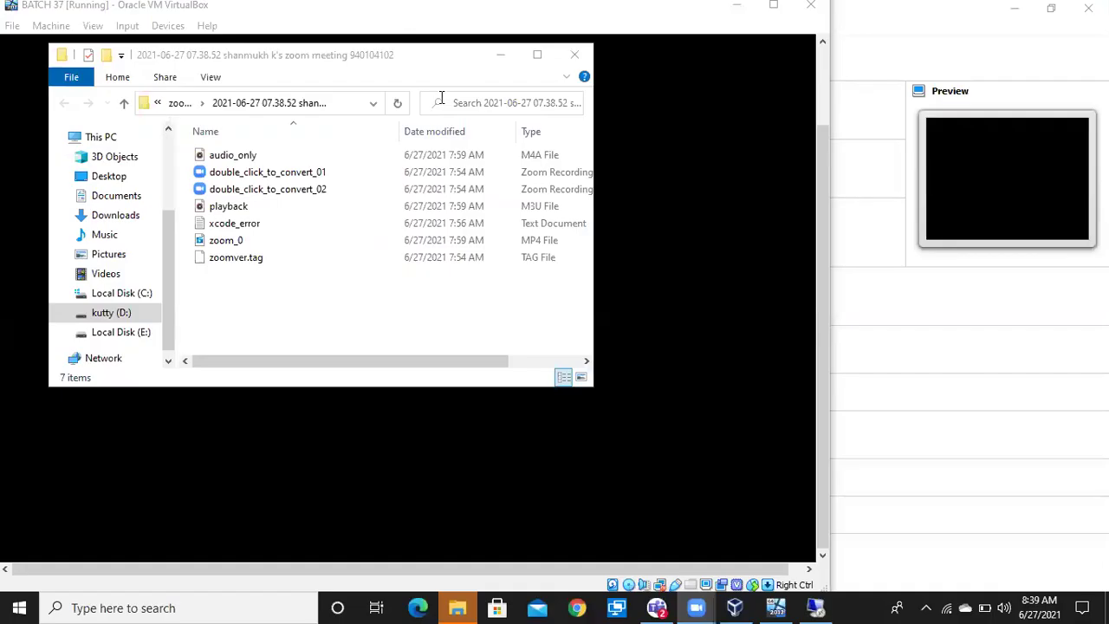
{"action": "left_click", "coordinate": [579, 607]}
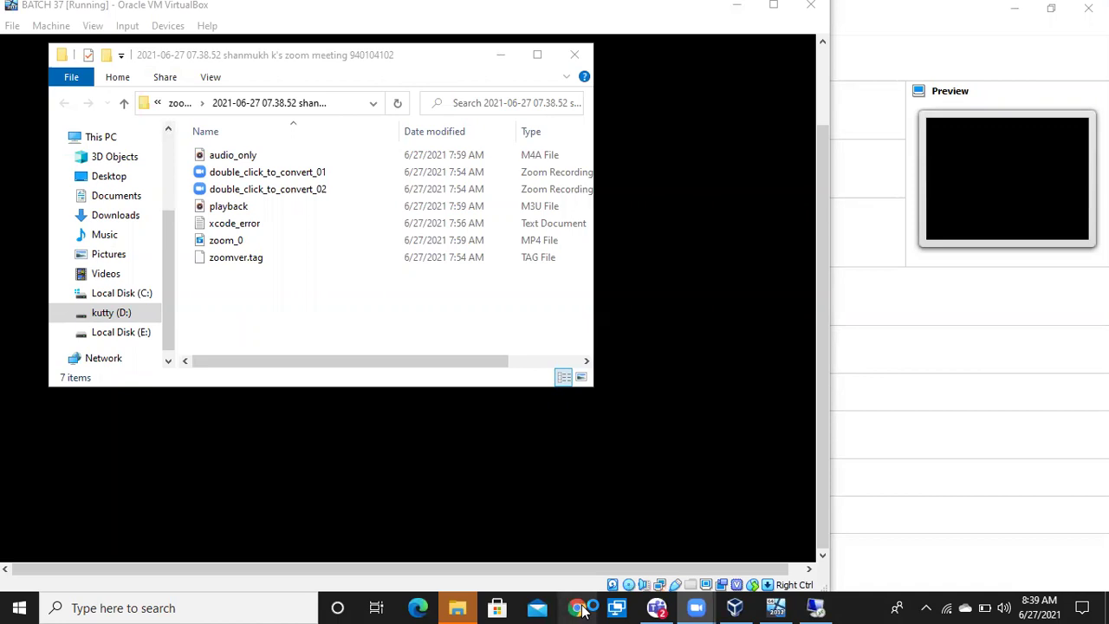
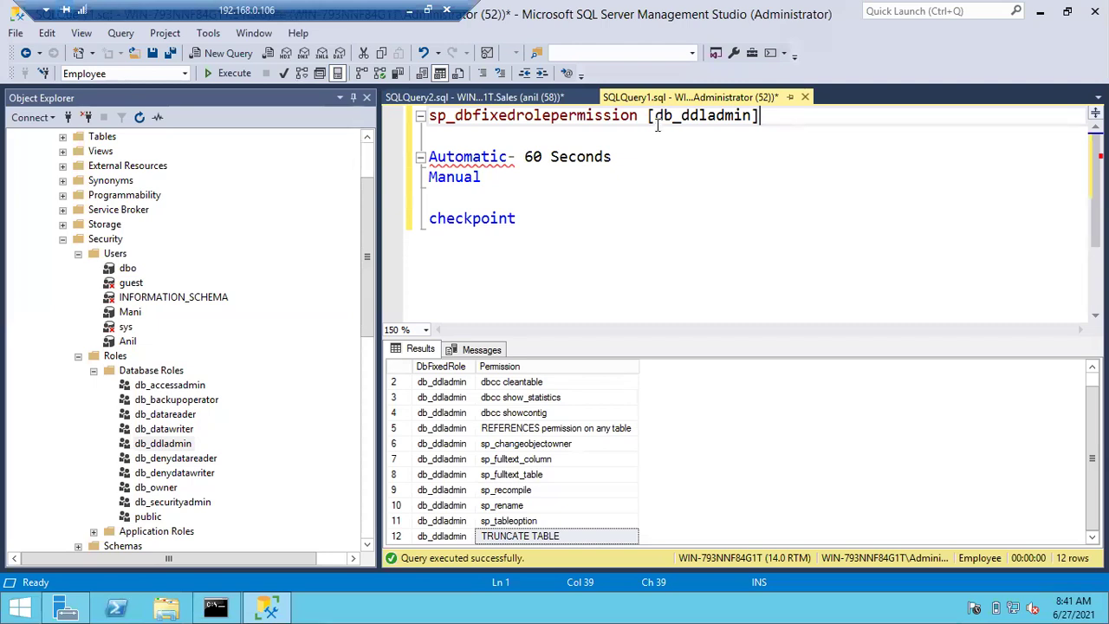
Replace the sp_dbfixedrolepermission argument with [db_denydatareader] from the Employee database roles and execute only that statement.
{"action": "left_click_drag", "start_coordinate": [647, 115], "coordinate": [799, 115]}
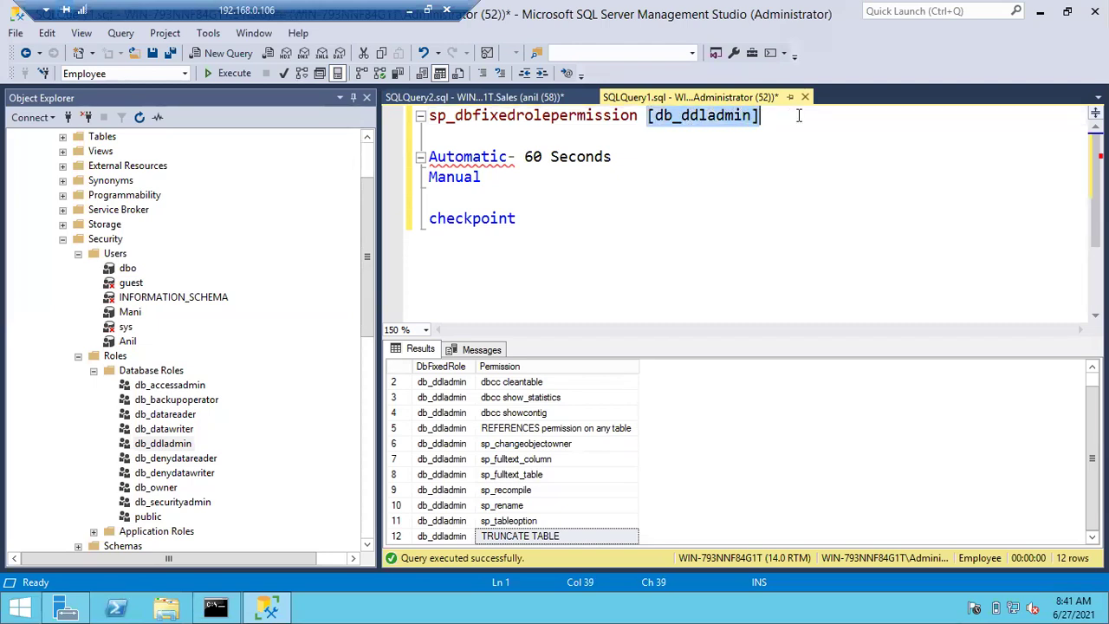
{"action": "key", "text": "Delete"}
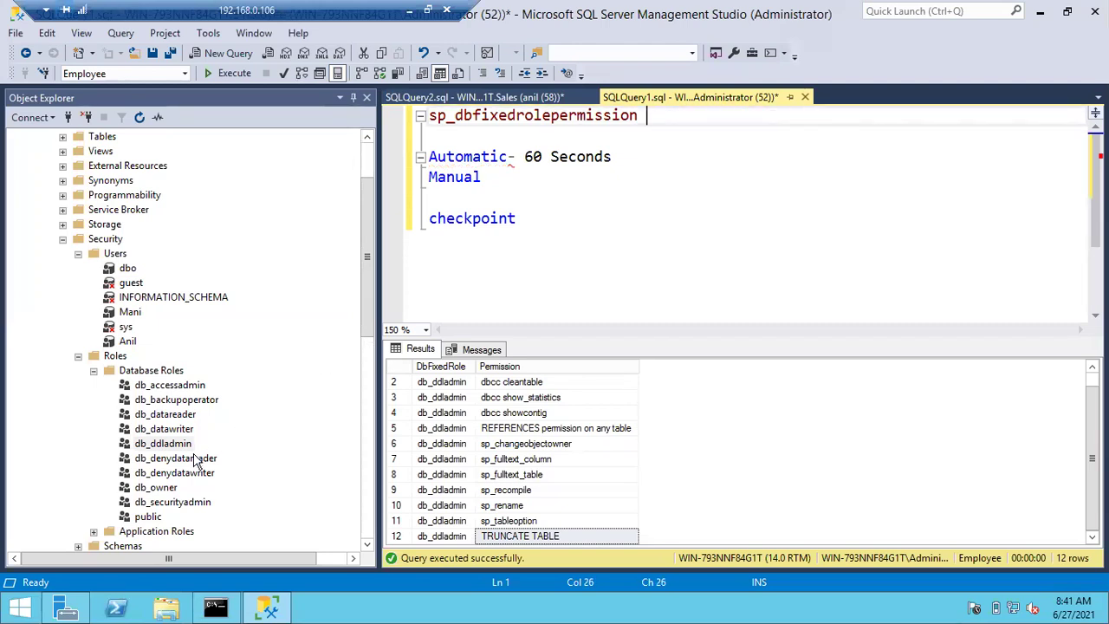
{"action": "left_click_drag", "start_coordinate": [191, 467], "coordinate": [680, 122]}
{"action": "left_click", "coordinate": [818, 130]}
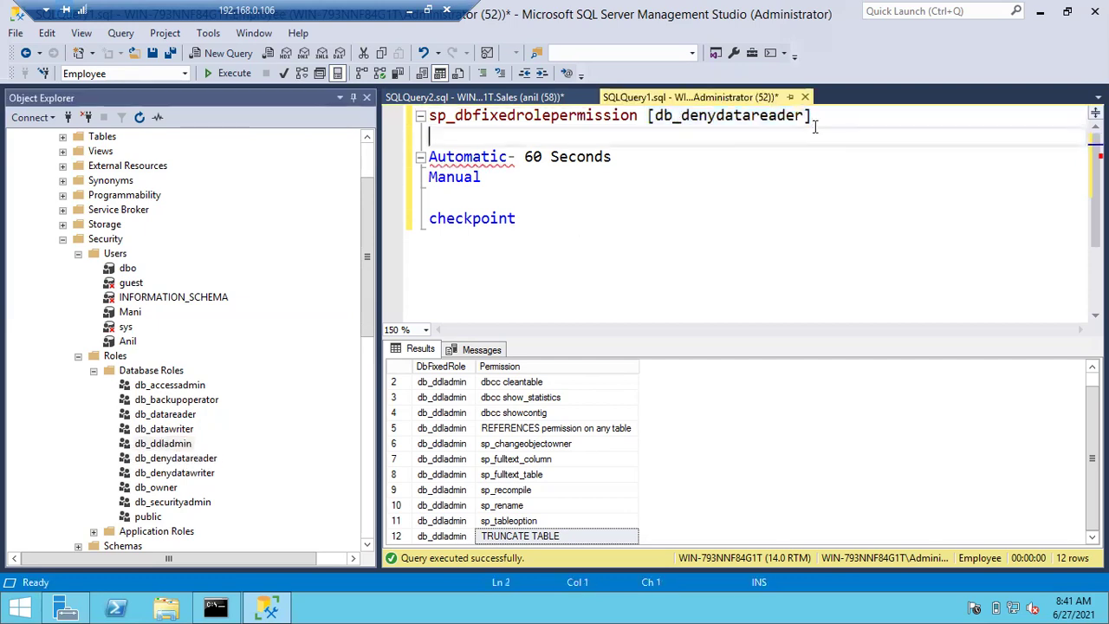
{"action": "left_click_drag", "start_coordinate": [814, 115], "coordinate": [342, 111]}
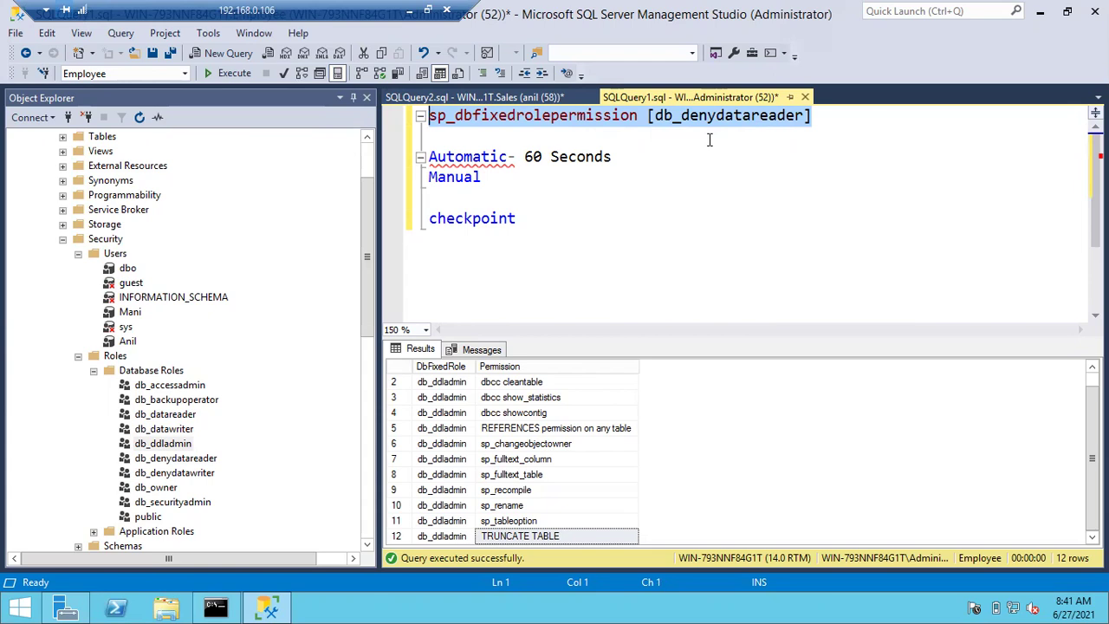
{"action": "left_click", "coordinate": [205, 78]}
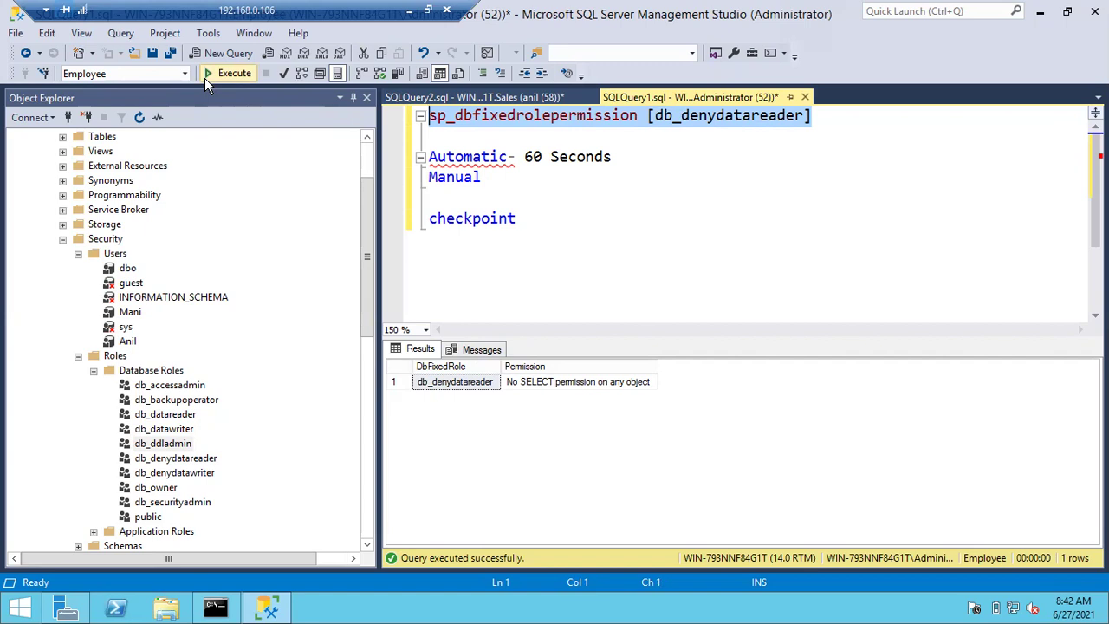
Add db_denydatareader to the SQL login's role membership for the Sales database through the server-level login's user mapping and apply it.
{"action": "left_click", "coordinate": [62, 239]}
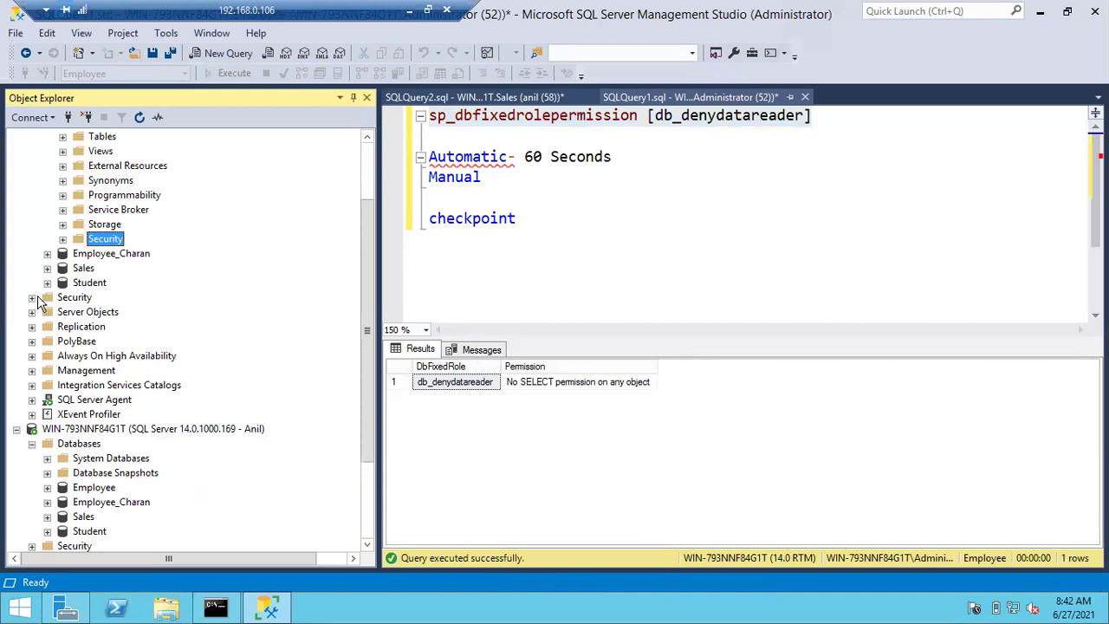
{"action": "left_click", "coordinate": [33, 297]}
{"action": "left_click", "coordinate": [93, 269]}
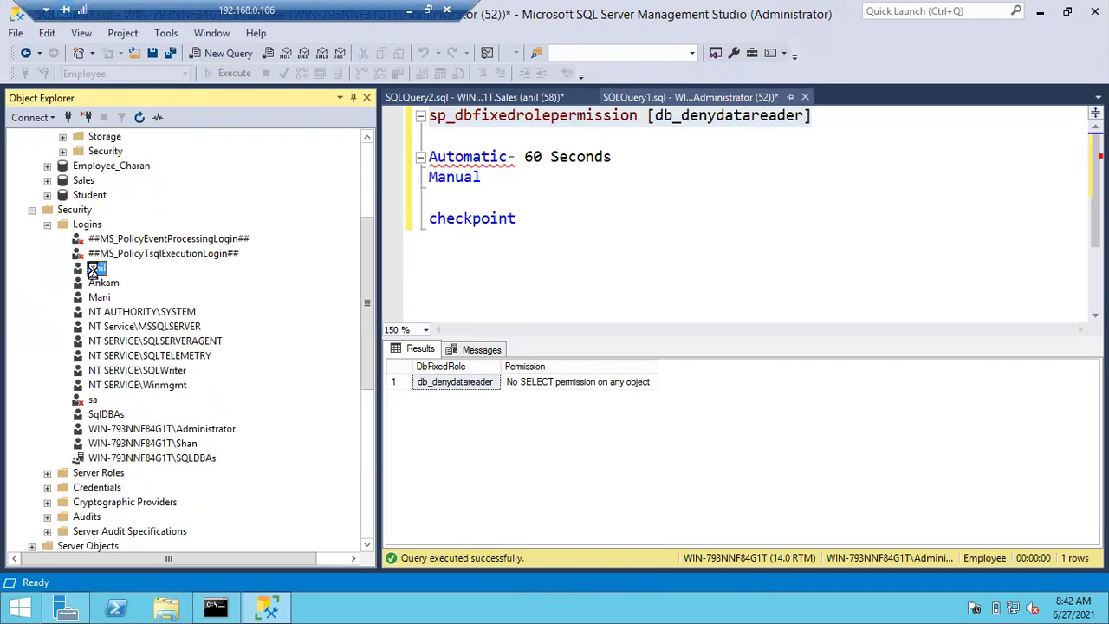
{"action": "double_click", "coordinate": [94, 269]}
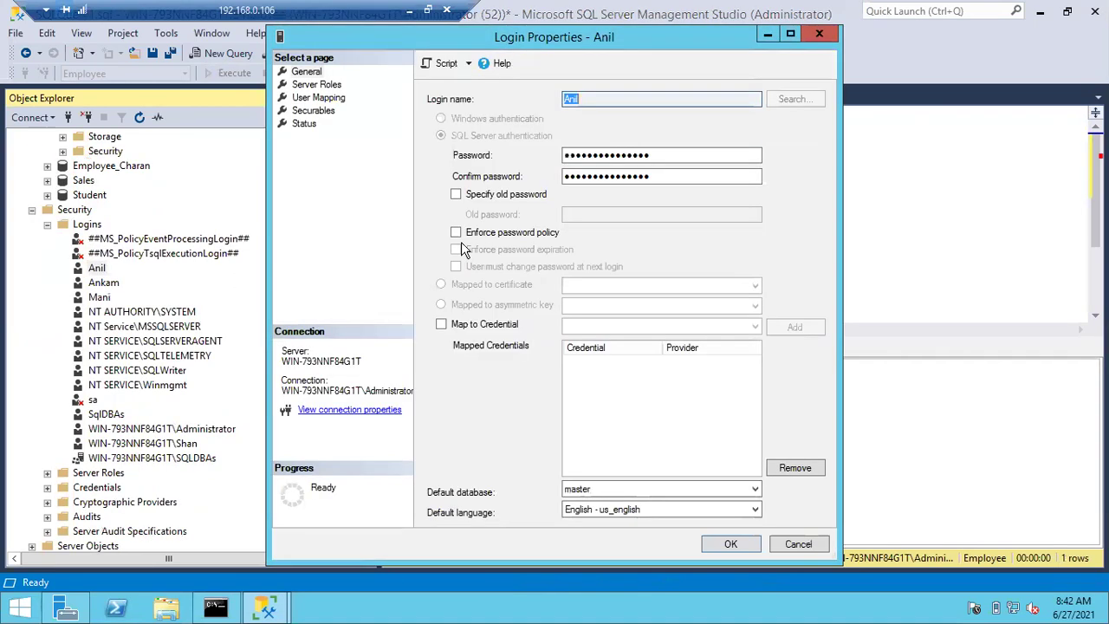
{"action": "left_click", "coordinate": [318, 98]}
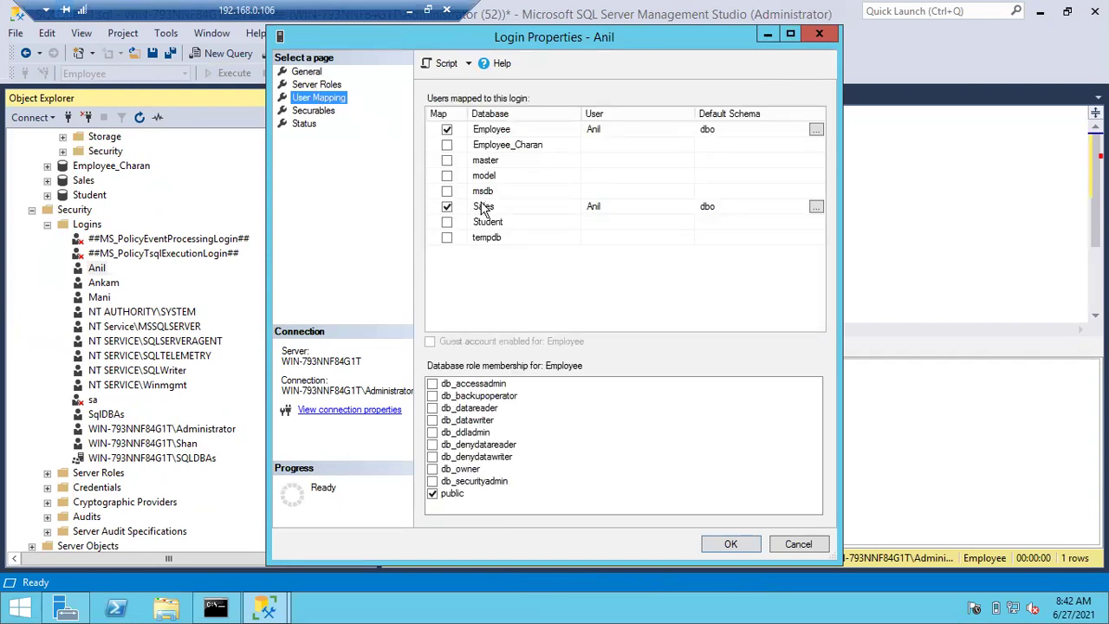
{"action": "left_click", "coordinate": [484, 208]}
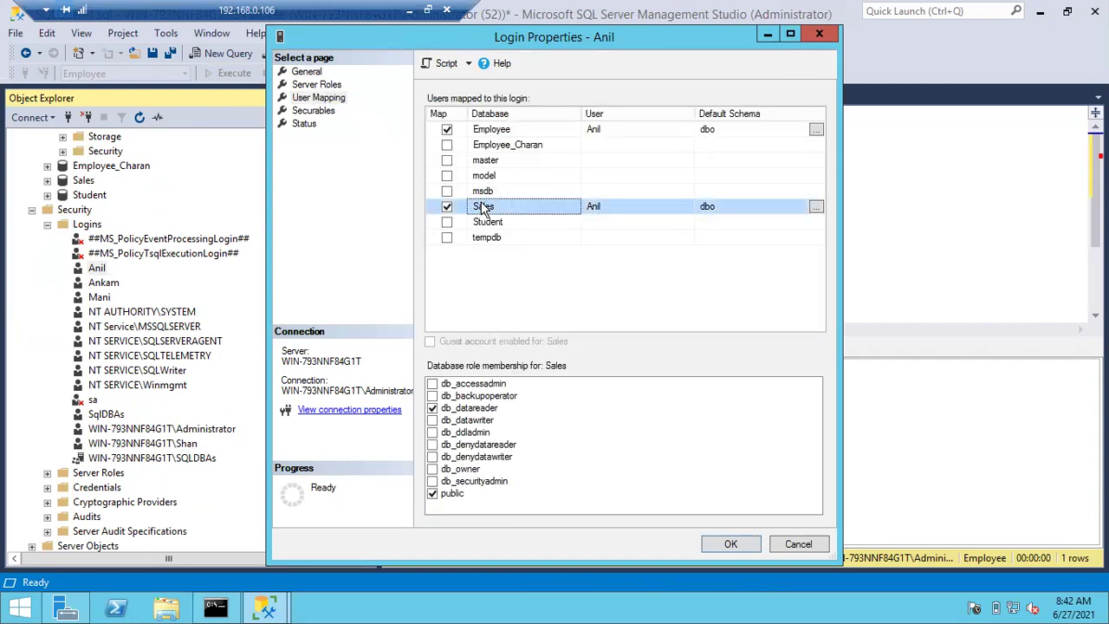
{"action": "left_click", "coordinate": [433, 446]}
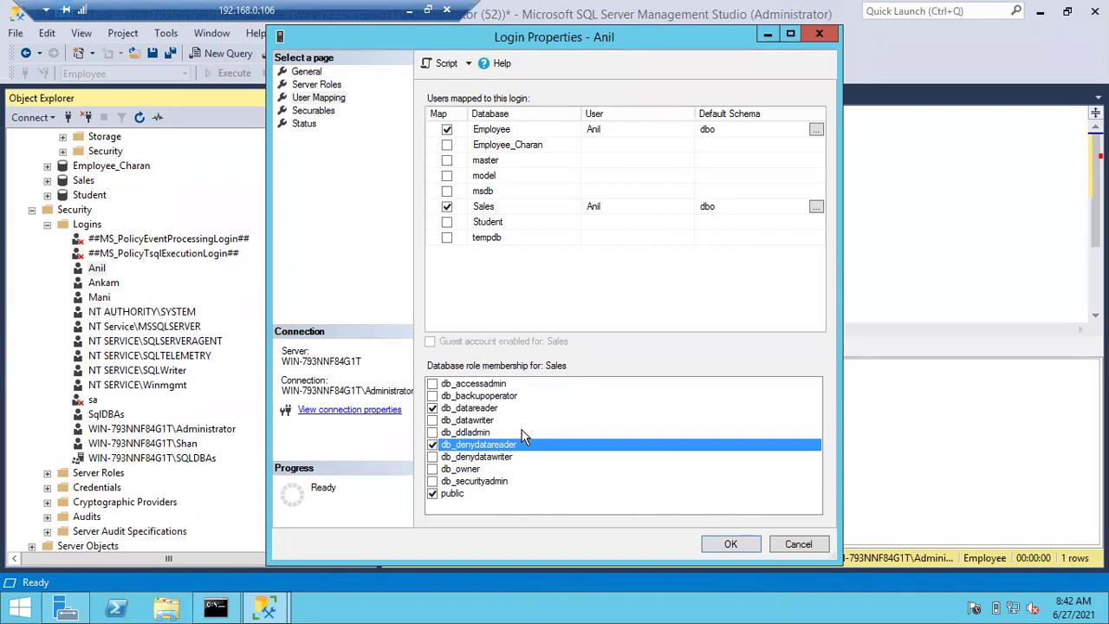
{"action": "left_click", "coordinate": [728, 545]}
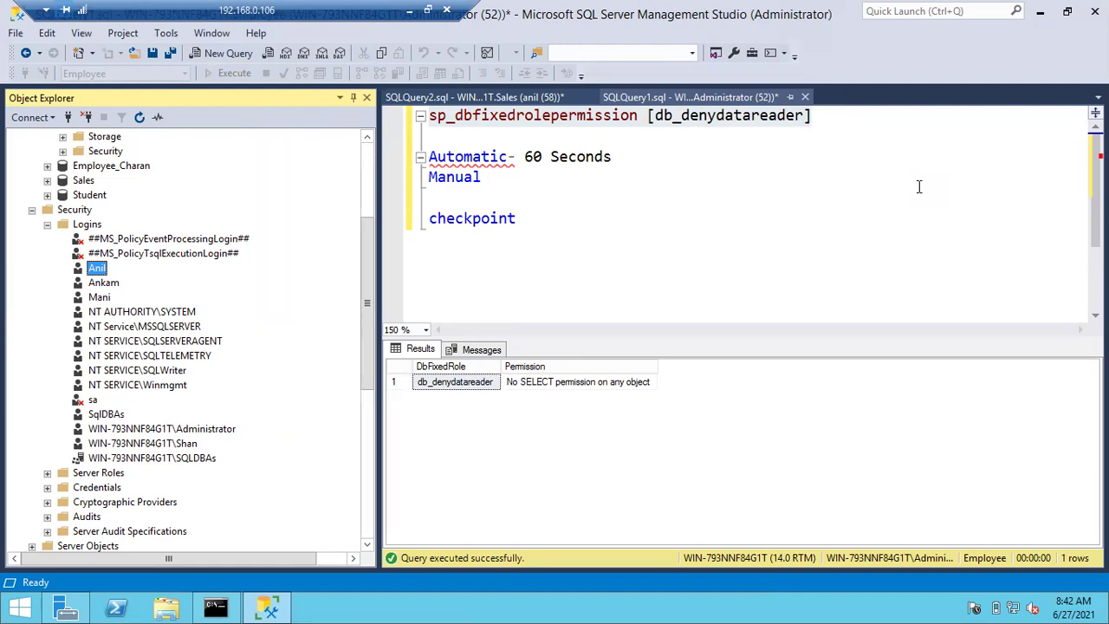
Run select *from Items in the SQL login's Sales query to test read access under db_denydatareader.
{"action": "left_click", "coordinate": [520, 97]}
{"action": "left_click", "coordinate": [553, 157]}
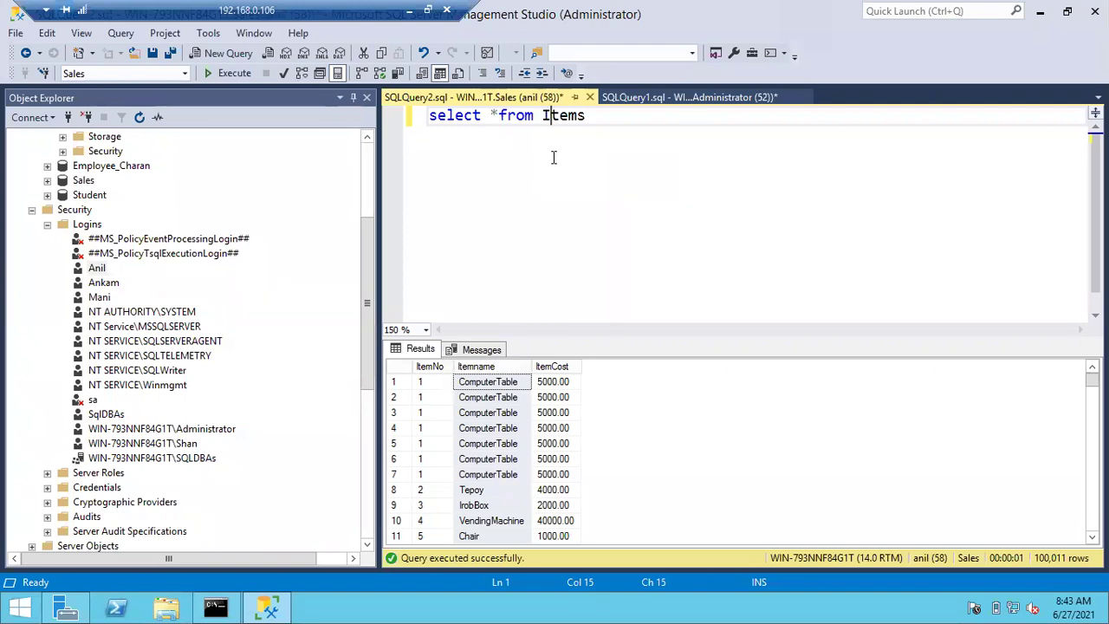
{"action": "left_click", "coordinate": [628, 159]}
{"action": "key", "text": "F5"}
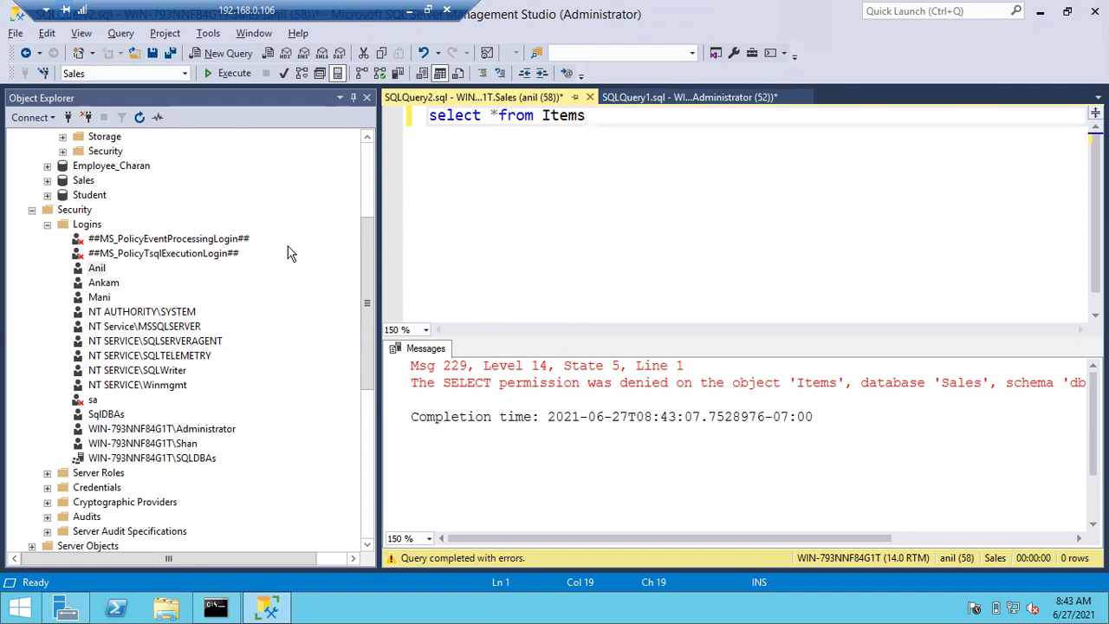
In the SQL login's role membership for Sales, remove db_datareader, grant db_owner, and apply the change.
{"action": "double_click", "coordinate": [97, 269]}
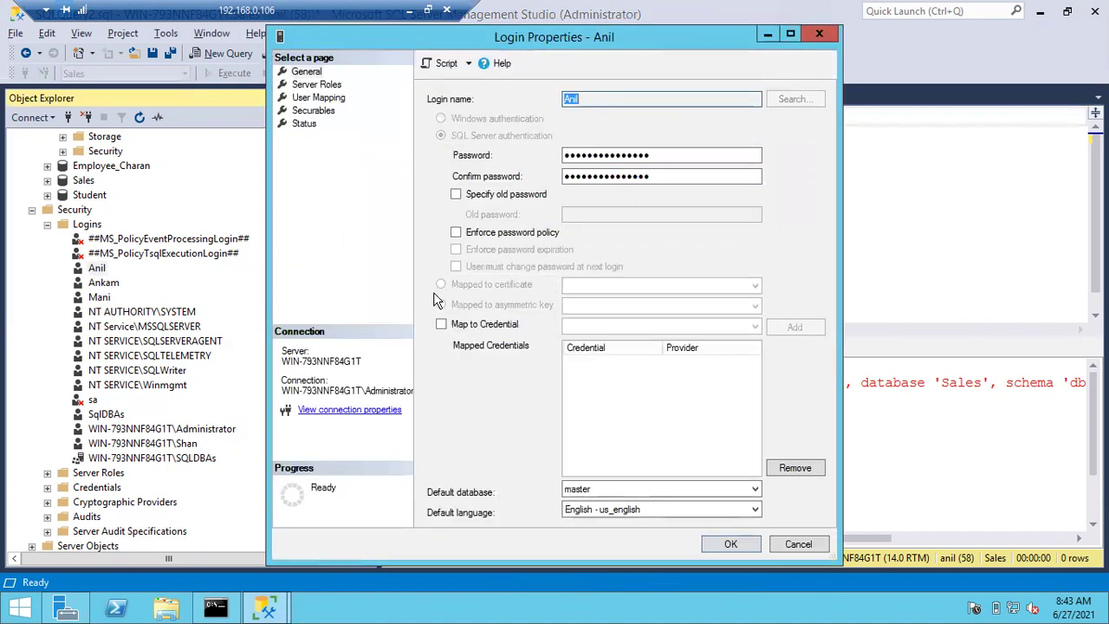
{"action": "left_click", "coordinate": [314, 99]}
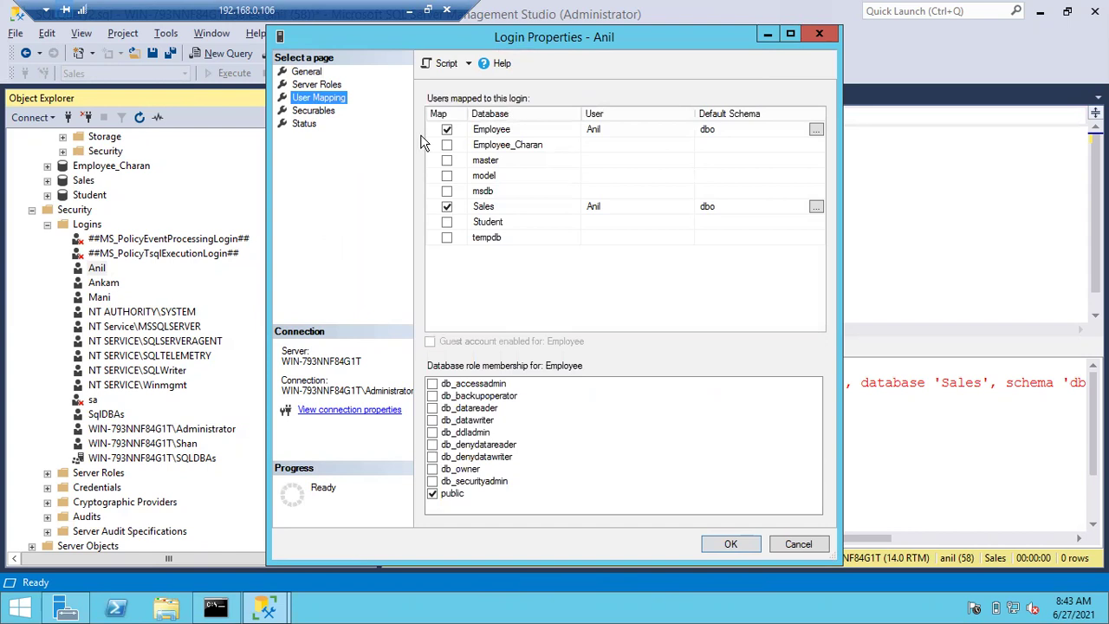
{"action": "left_click", "coordinate": [484, 210]}
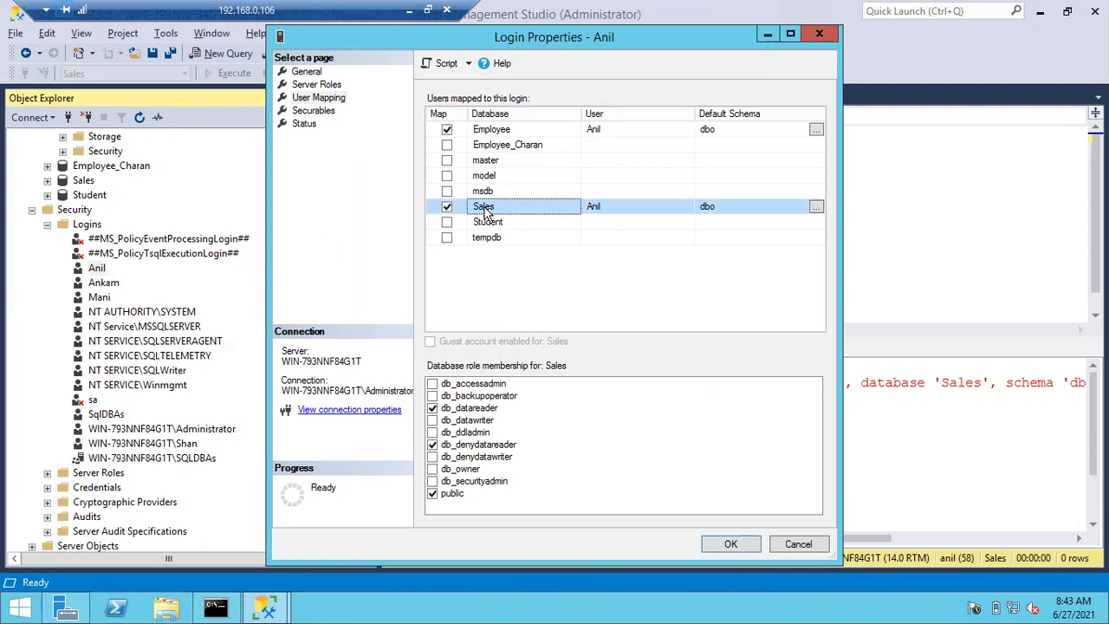
{"action": "left_click", "coordinate": [432, 411]}
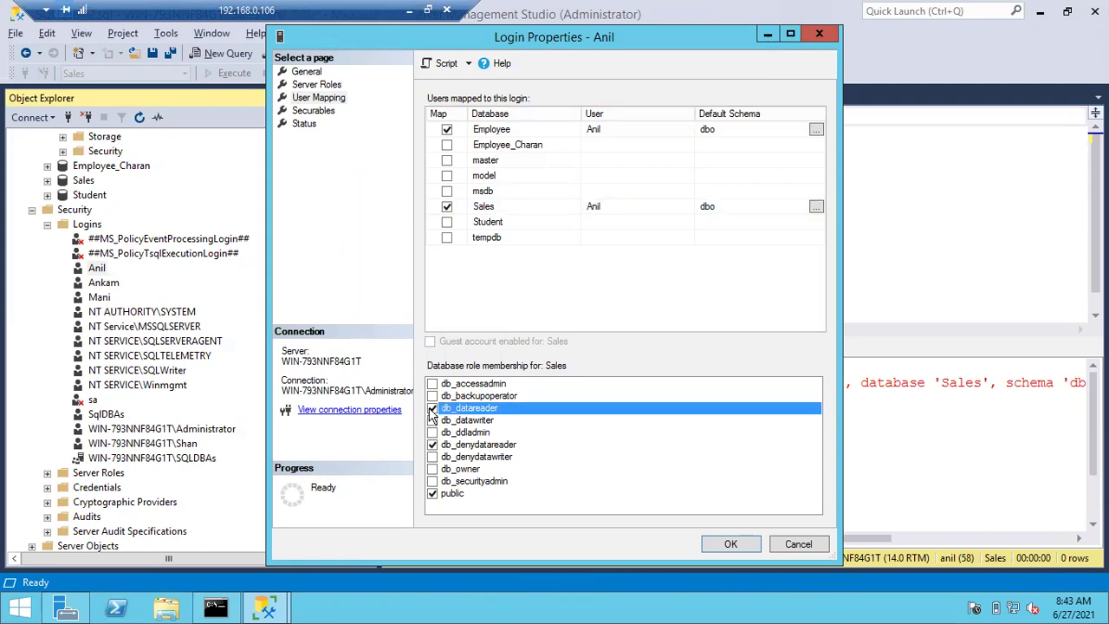
{"action": "left_click", "coordinate": [434, 470]}
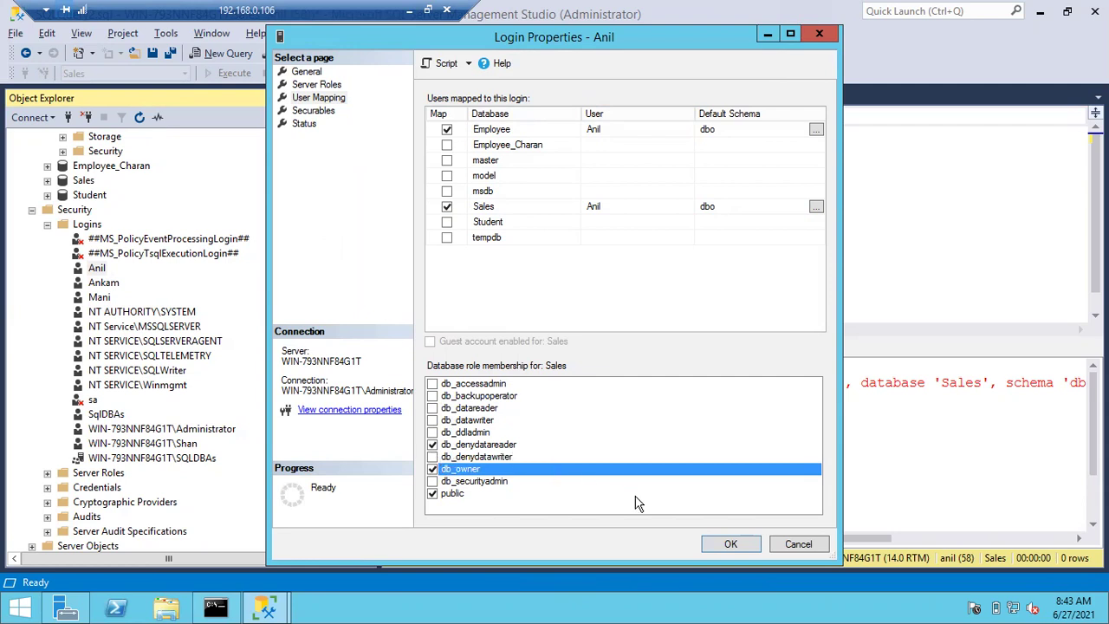
{"action": "left_click", "coordinate": [731, 544]}
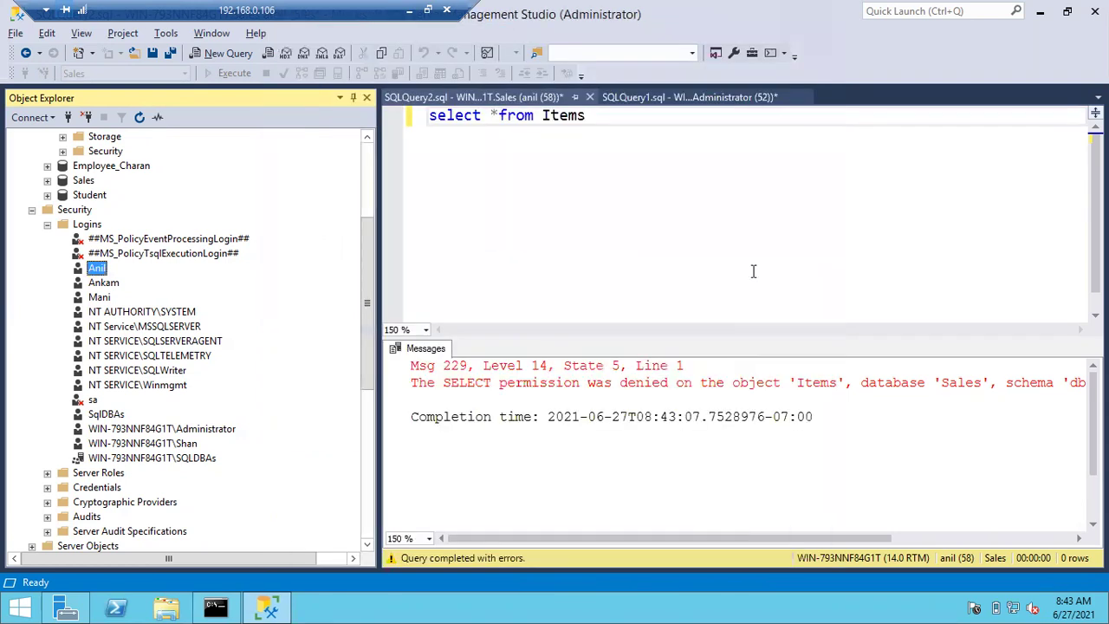
Rerun the Items query as the SQL login to test access with db_owner and db_denydatareader combined.
{"action": "left_click", "coordinate": [711, 220]}
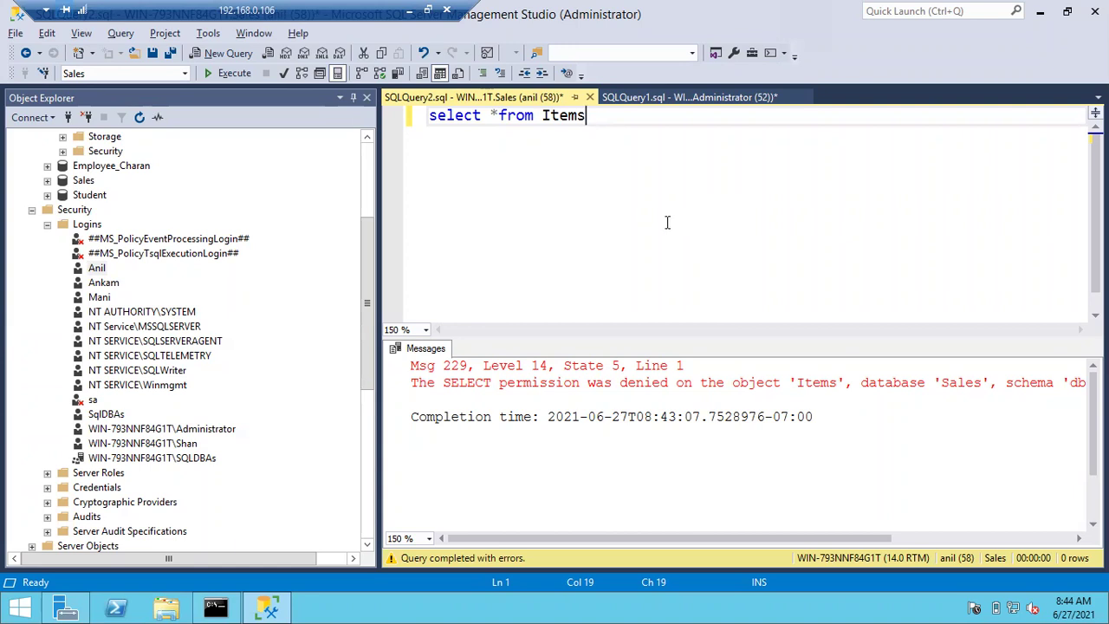
{"action": "key", "text": "alt+x"}
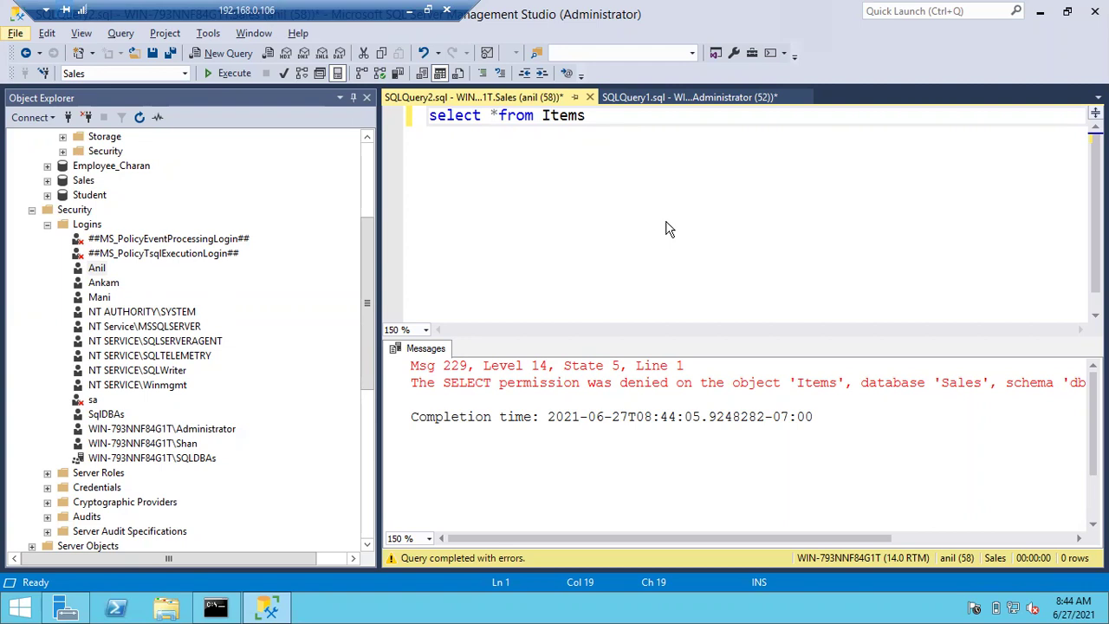
{"action": "key", "text": "alt+Tab"}
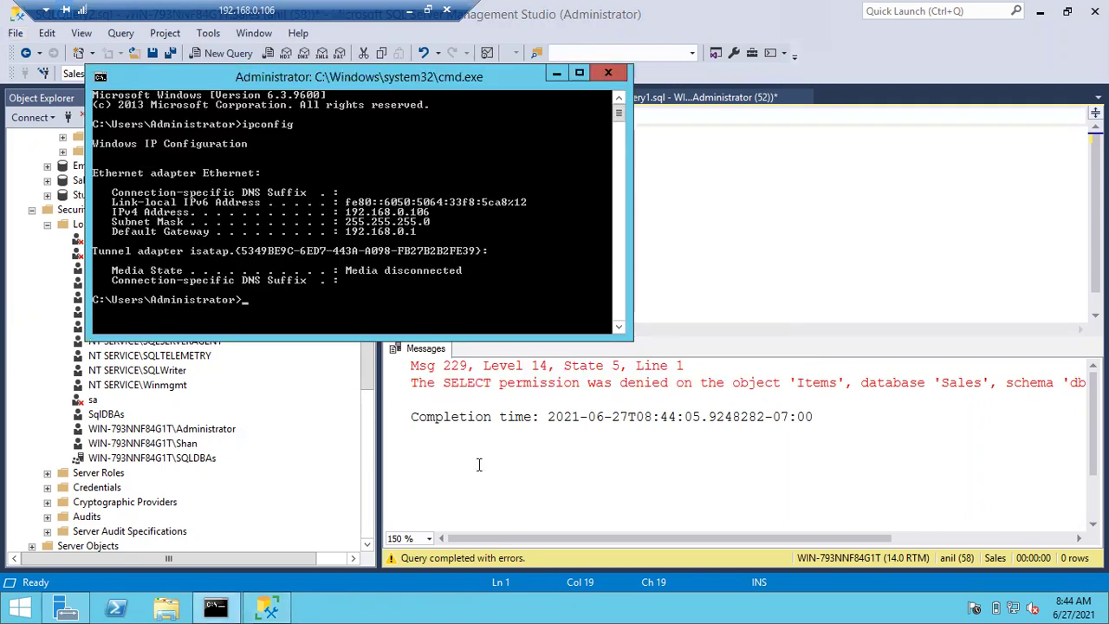
{"action": "key", "text": "alt+Tab"}
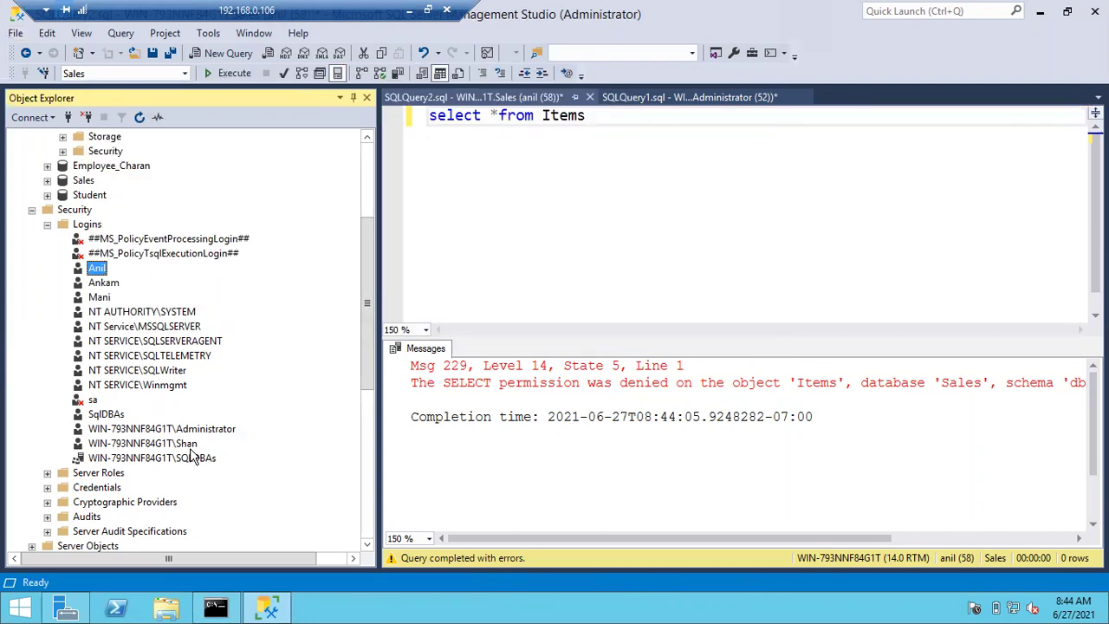
Remove db_denydatareader from the SQL login's role membership for Sales and apply the change.
{"action": "scroll", "coordinate": [190, 448], "scroll_direction": "down", "scroll_amount": 2}
{"action": "scroll", "coordinate": [190, 451], "scroll_direction": "down", "scroll_amount": 1}
{"action": "scroll", "coordinate": [190, 450], "scroll_direction": "up", "scroll_amount": 1}
{"action": "double_click", "coordinate": [96, 179]}
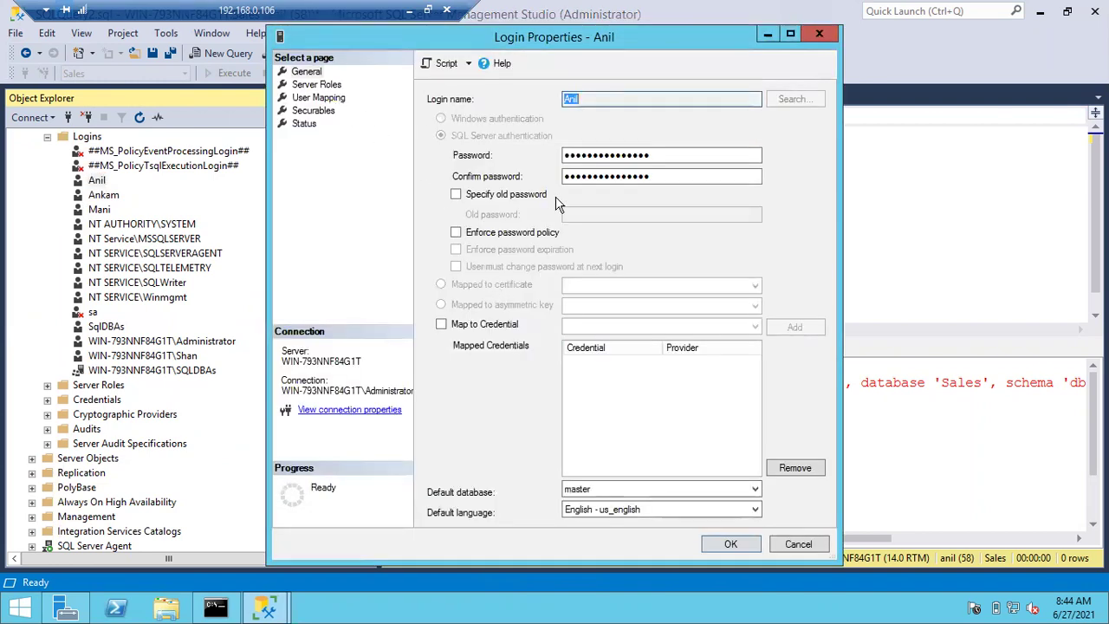
{"action": "left_click", "coordinate": [318, 97]}
{"action": "left_click", "coordinate": [481, 208]}
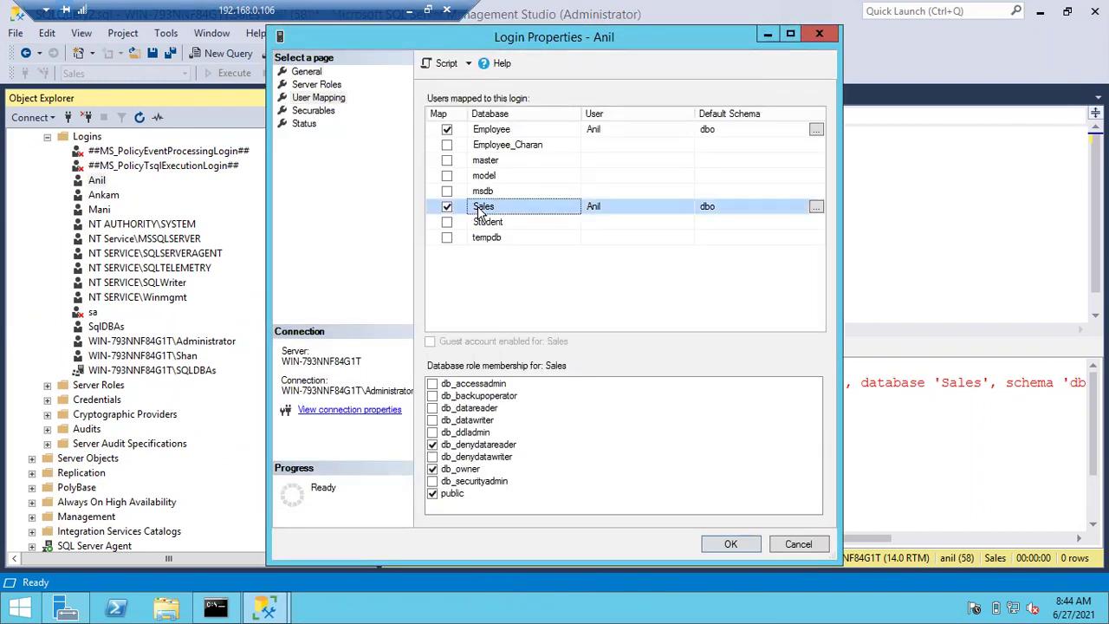
{"action": "left_click", "coordinate": [434, 445]}
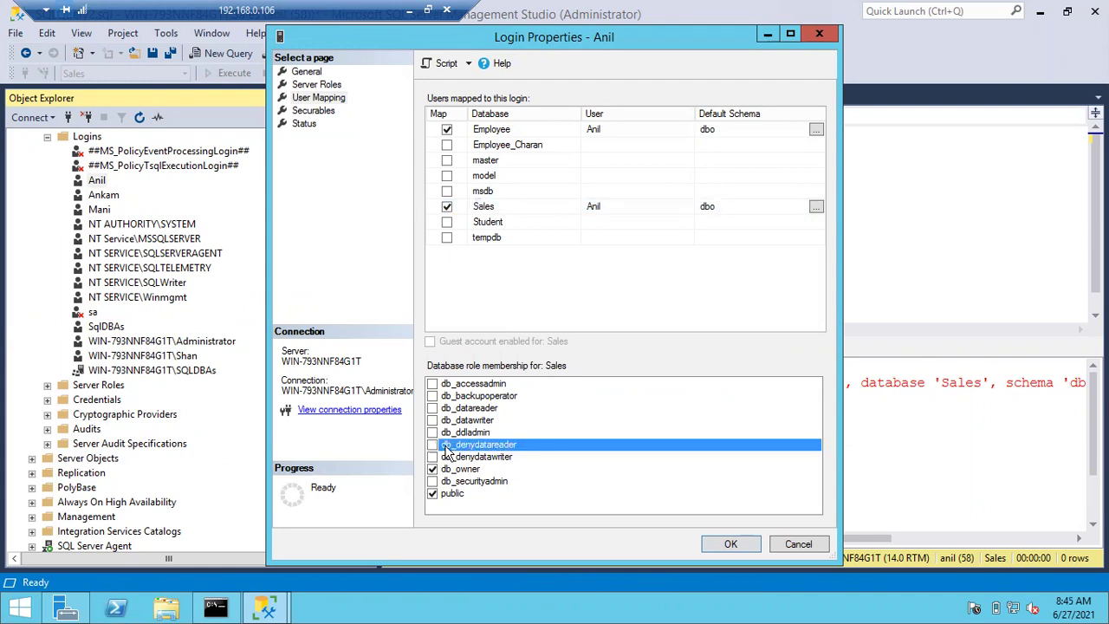
{"action": "left_click", "coordinate": [729, 548]}
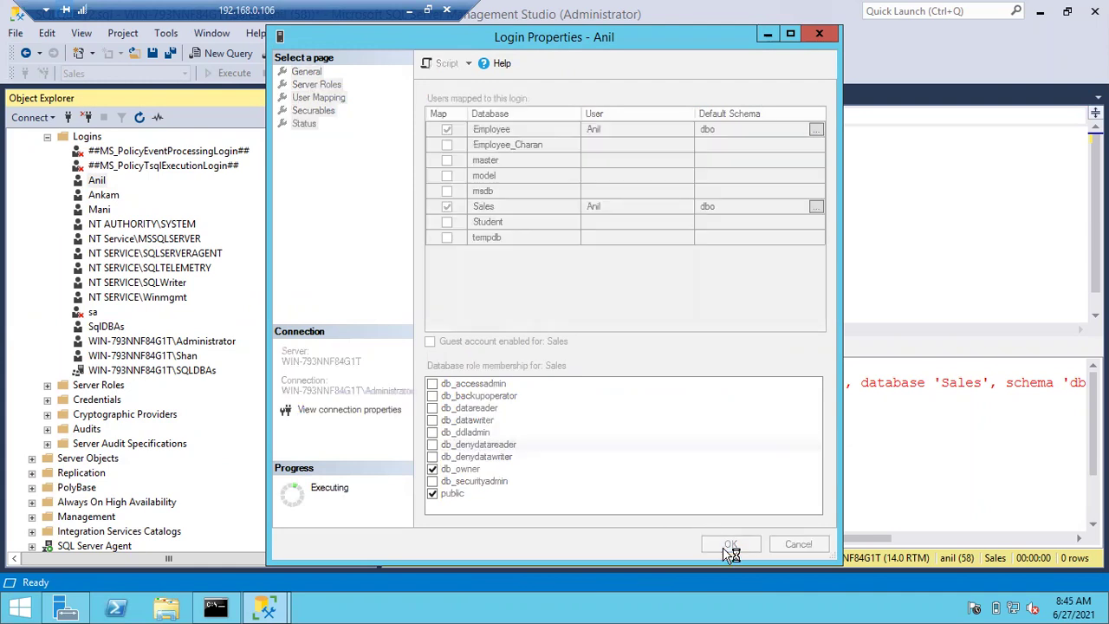
Execute the Items query again as the SQL login to test access with db_owner and without db_denydatareader.
{"action": "left_click", "coordinate": [734, 285]}
{"action": "key", "text": "F5"}
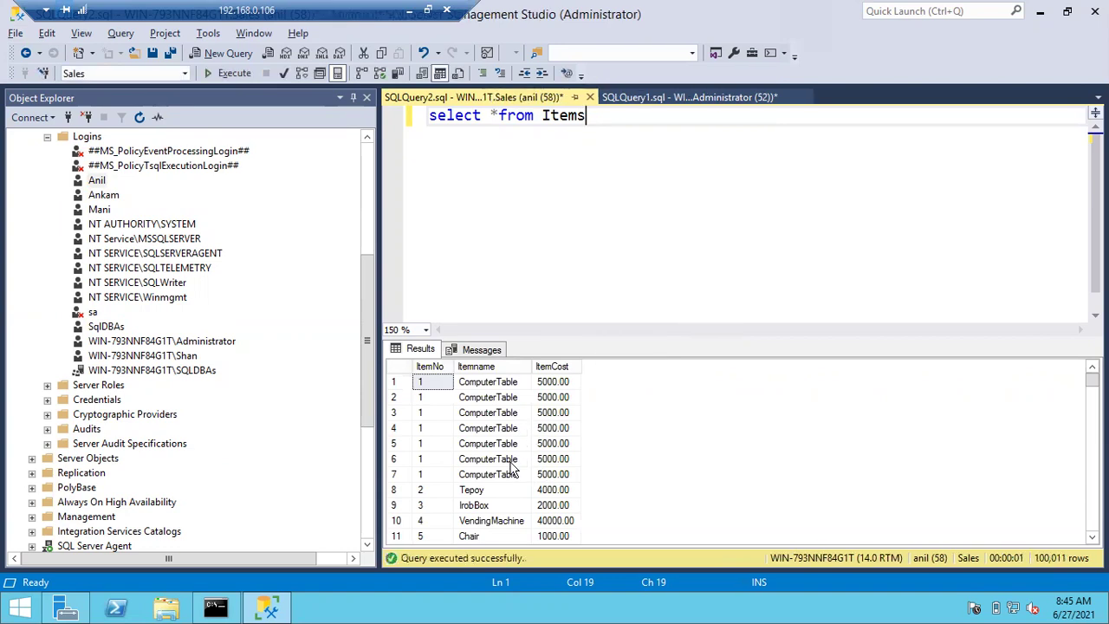
{"action": "key", "text": "alt+Tab"}
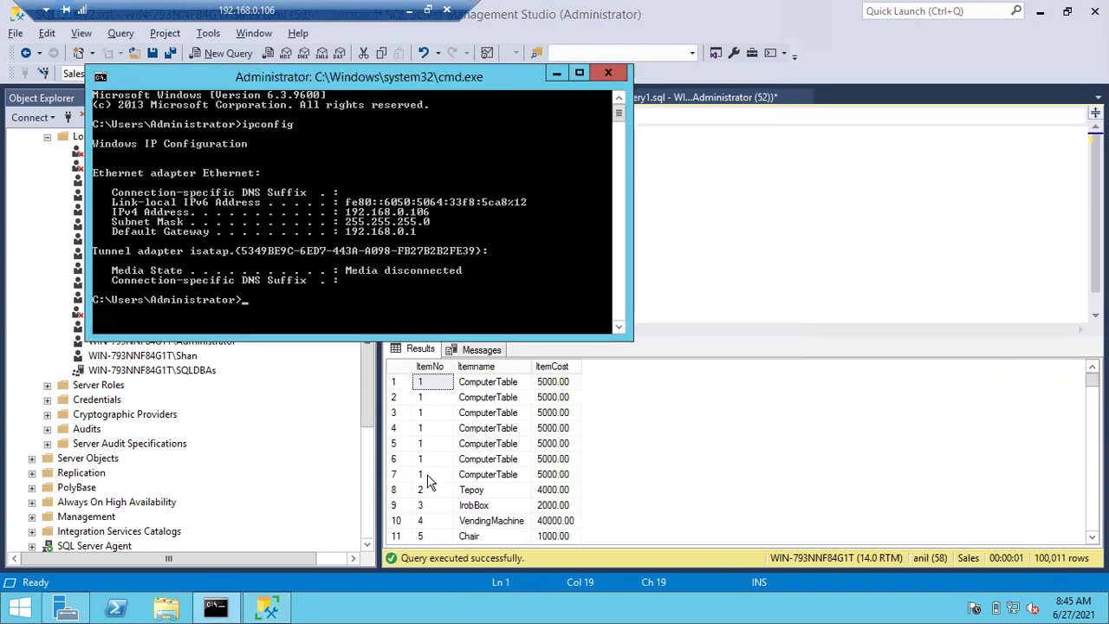
{"action": "left_click", "coordinate": [38, 270]}
Add db_denydatareader to the SQL login's role membership for Sales alongside db_owner and apply the change.
{"action": "double_click", "coordinate": [96, 180]}
{"action": "left_click", "coordinate": [318, 97]}
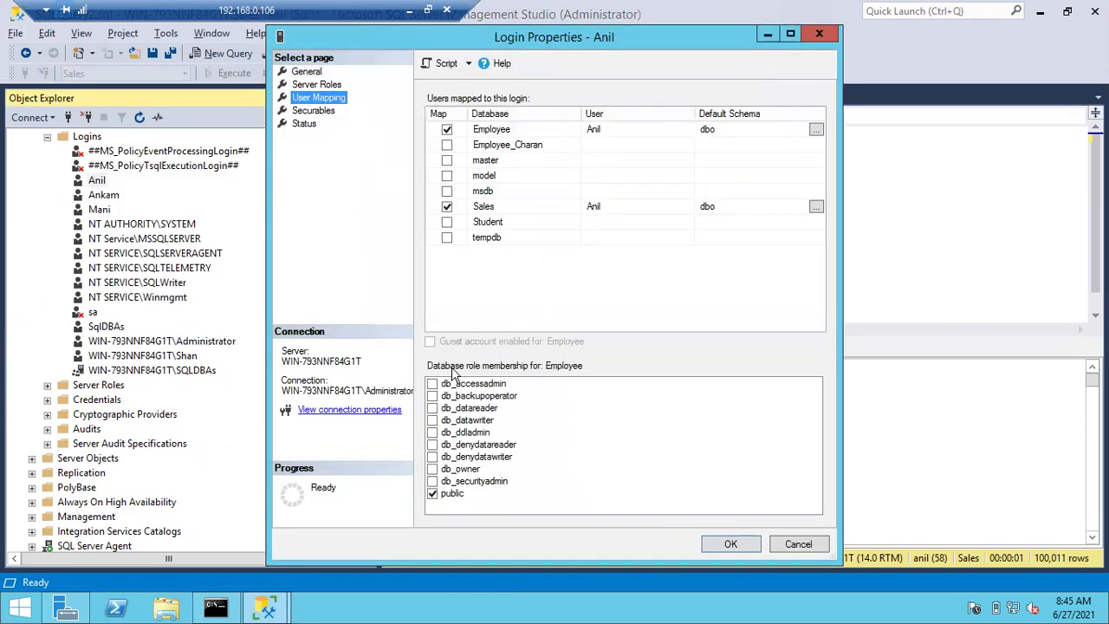
{"action": "left_click", "coordinate": [490, 208]}
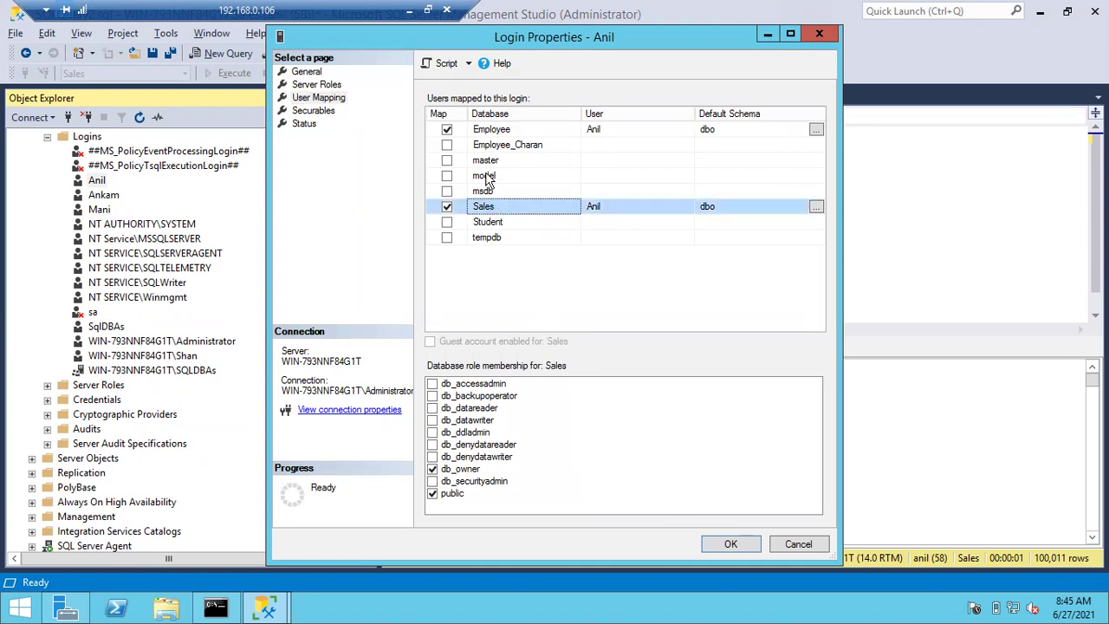
{"action": "left_click", "coordinate": [505, 177]}
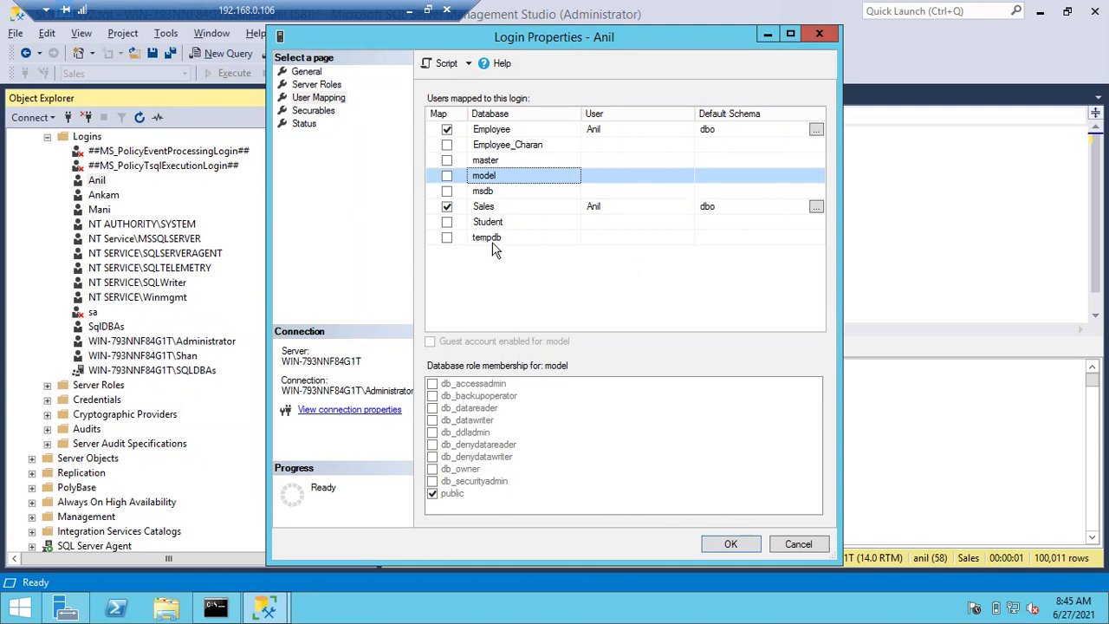
{"action": "left_click", "coordinate": [484, 211]}
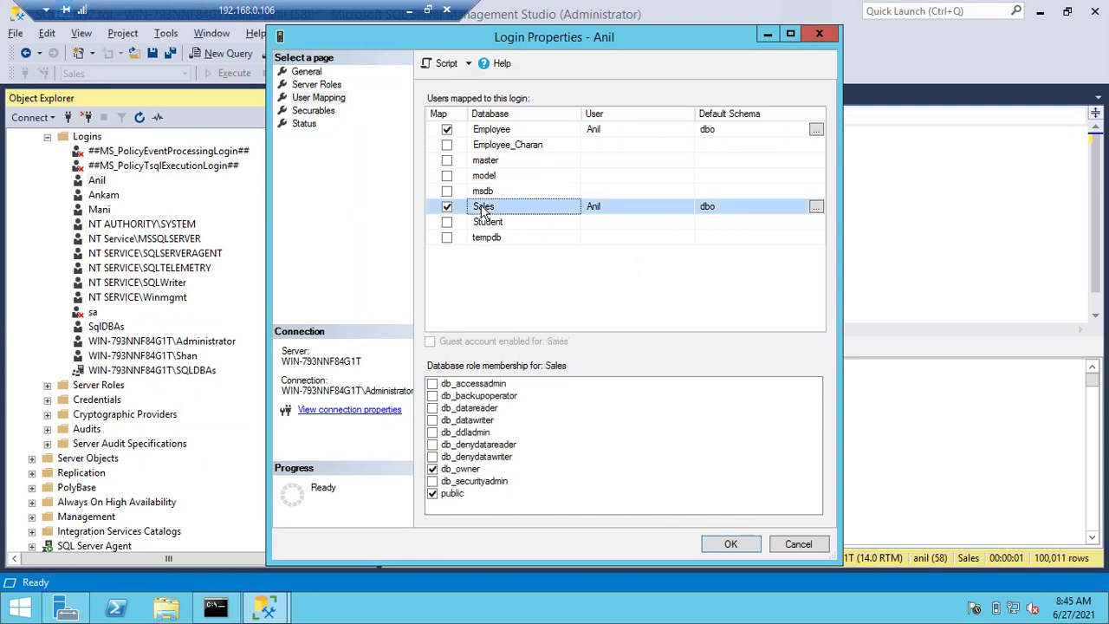
{"action": "left_click", "coordinate": [438, 444]}
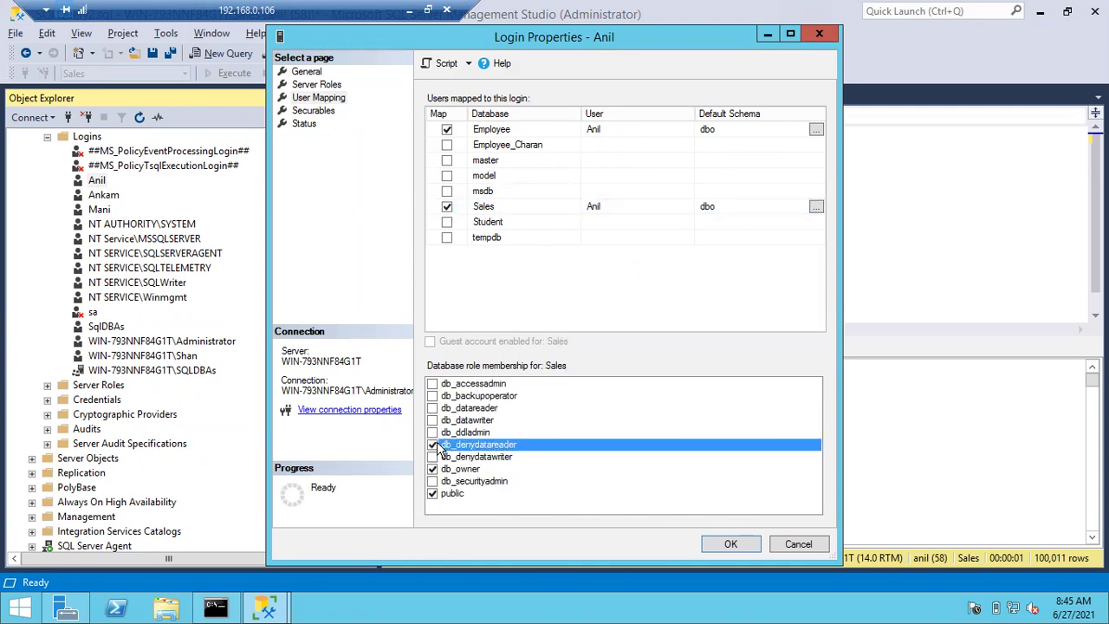
{"action": "left_click", "coordinate": [728, 544]}
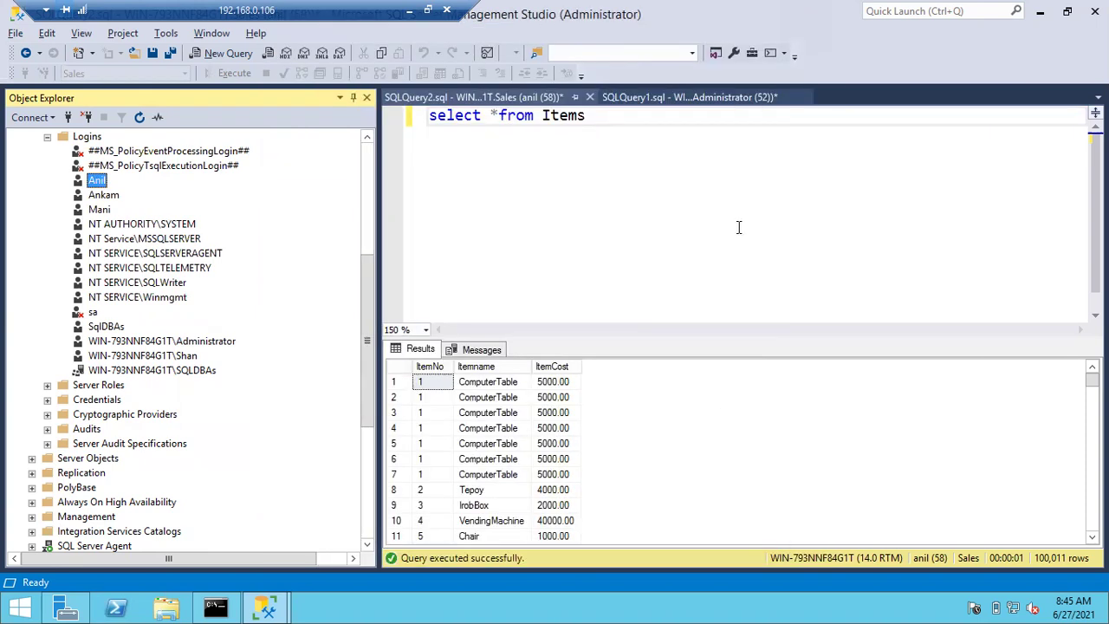
Rerun the Items query as the SQL login with db_denydatareader restored and highlight the message it returns.
{"action": "left_click", "coordinate": [751, 223]}
{"action": "key", "text": "F5"}
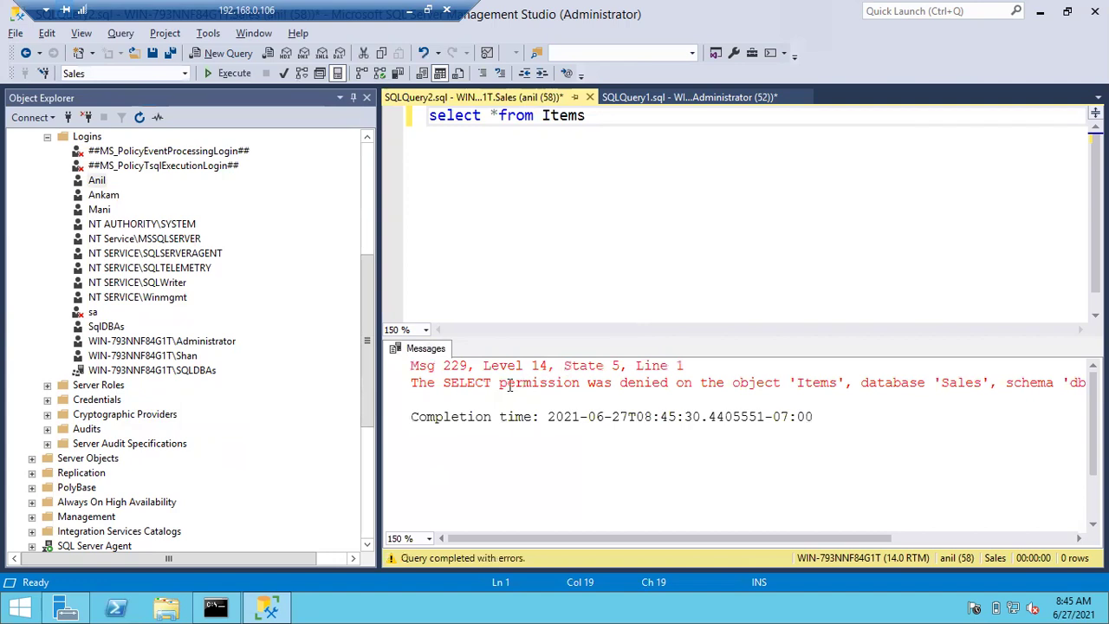
{"action": "left_click_drag", "start_coordinate": [484, 383], "coordinate": [879, 394]}
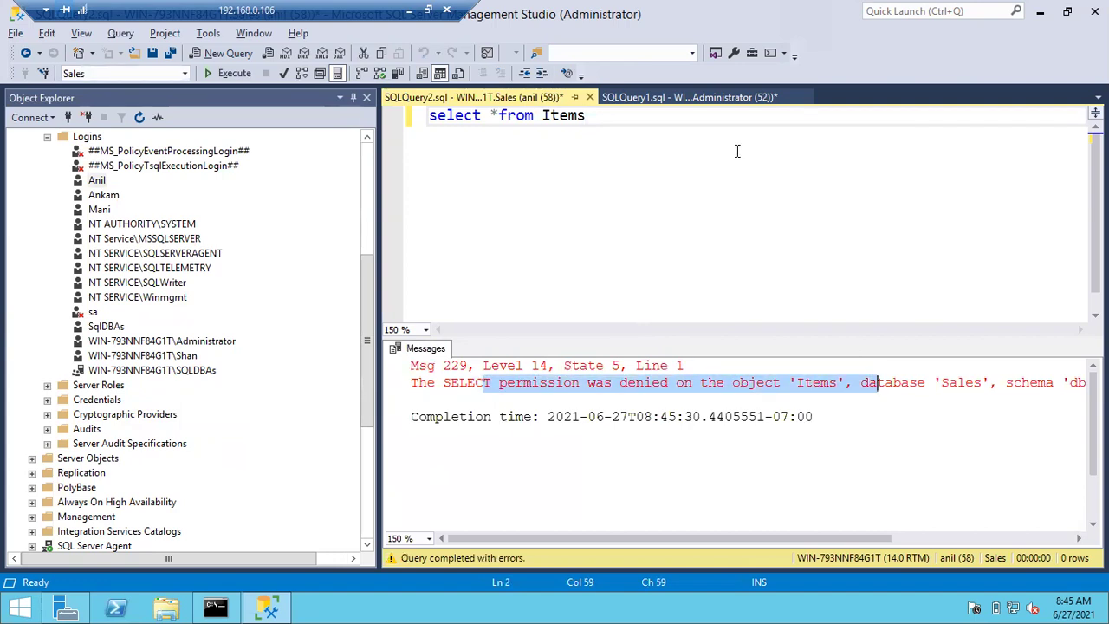
Return to the administrator's role permission query, collapse the server logins, and expand the Employee database's Security folder to its database roles.
{"action": "left_click", "coordinate": [697, 96]}
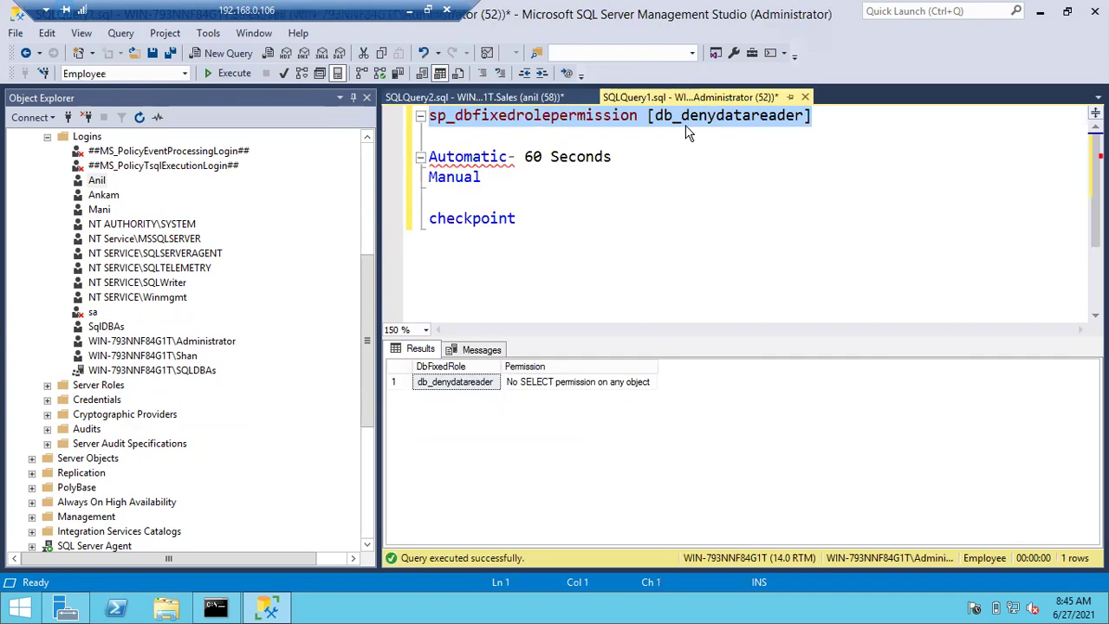
{"action": "left_click", "coordinate": [687, 122]}
{"action": "left_click_drag", "start_coordinate": [370, 279], "coordinate": [372, 198]}
{"action": "left_click", "coordinate": [48, 328]}
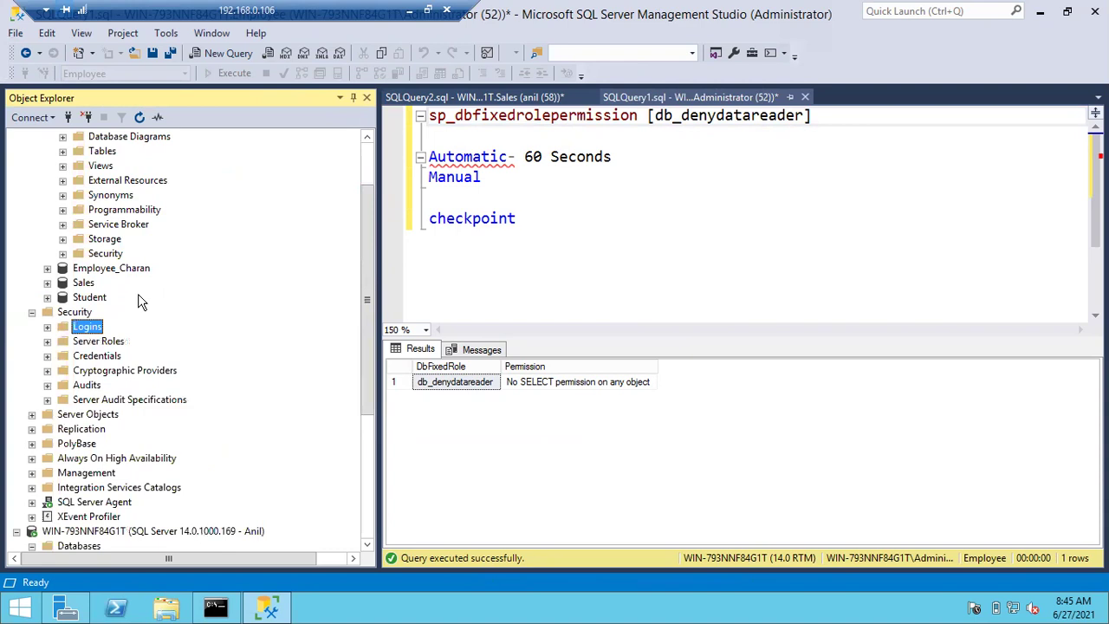
{"action": "left_click_drag", "start_coordinate": [364, 268], "coordinate": [368, 231]}
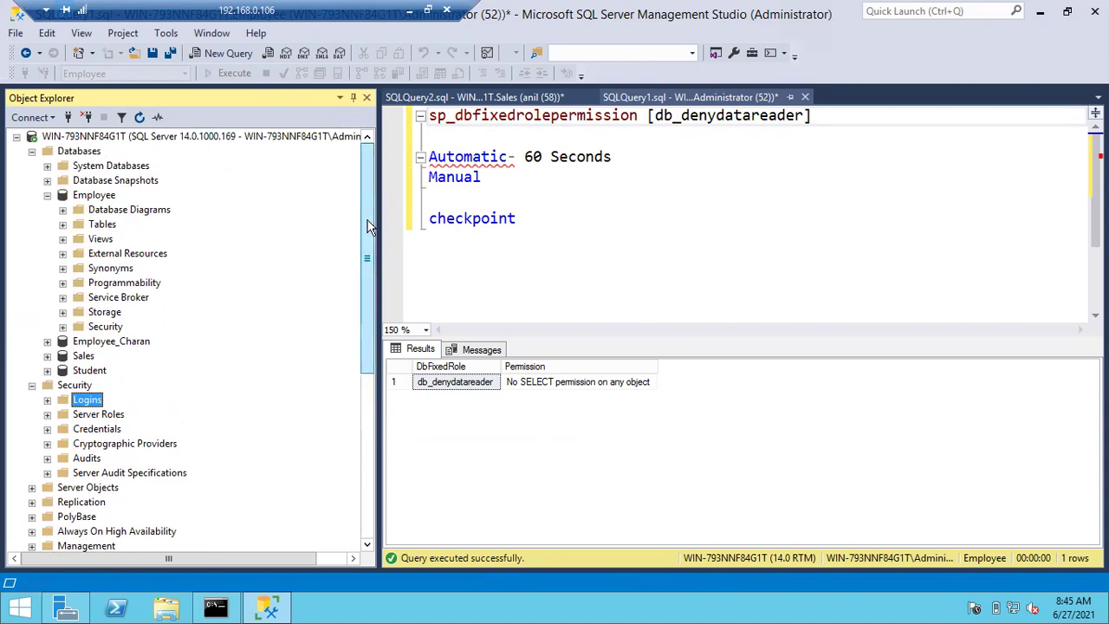
{"action": "left_click", "coordinate": [62, 328]}
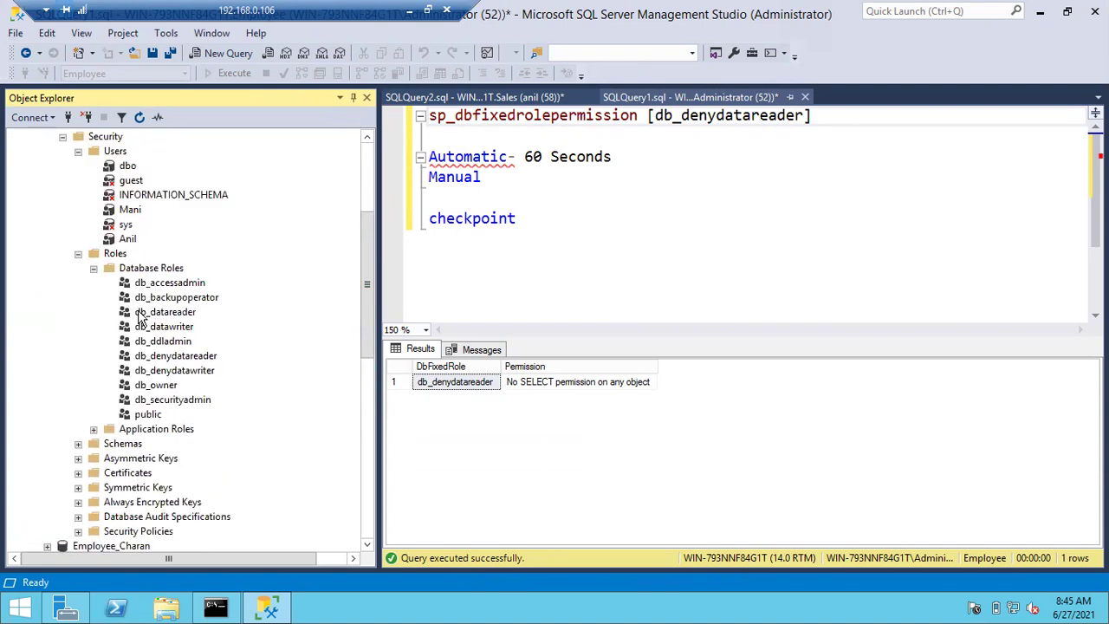
Replace the role in the sp_dbfixedrolepermission statement with [db_denydatawriter] and execute only that statement.
{"action": "left_click", "coordinate": [198, 373]}
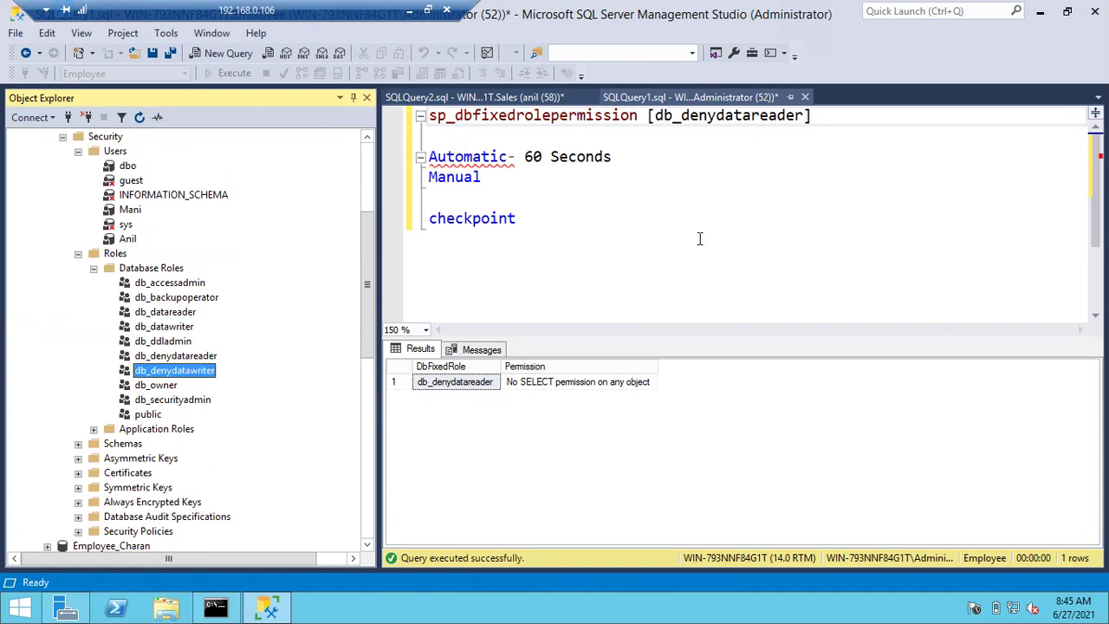
{"action": "left_click_drag", "start_coordinate": [823, 117], "coordinate": [650, 120]}
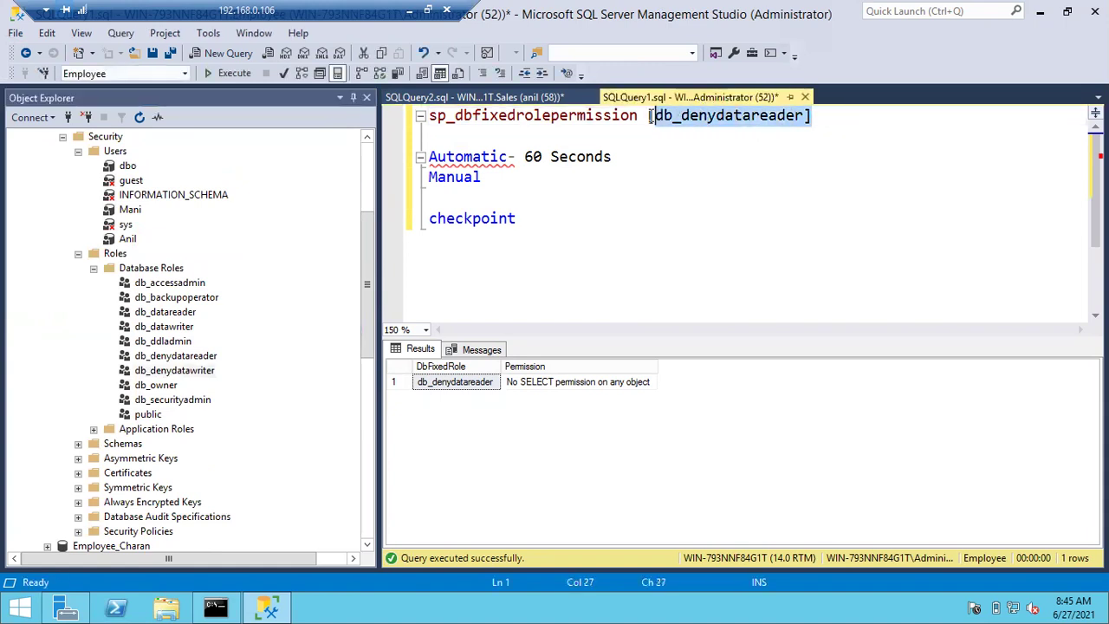
{"action": "key", "text": "BackSpace"}
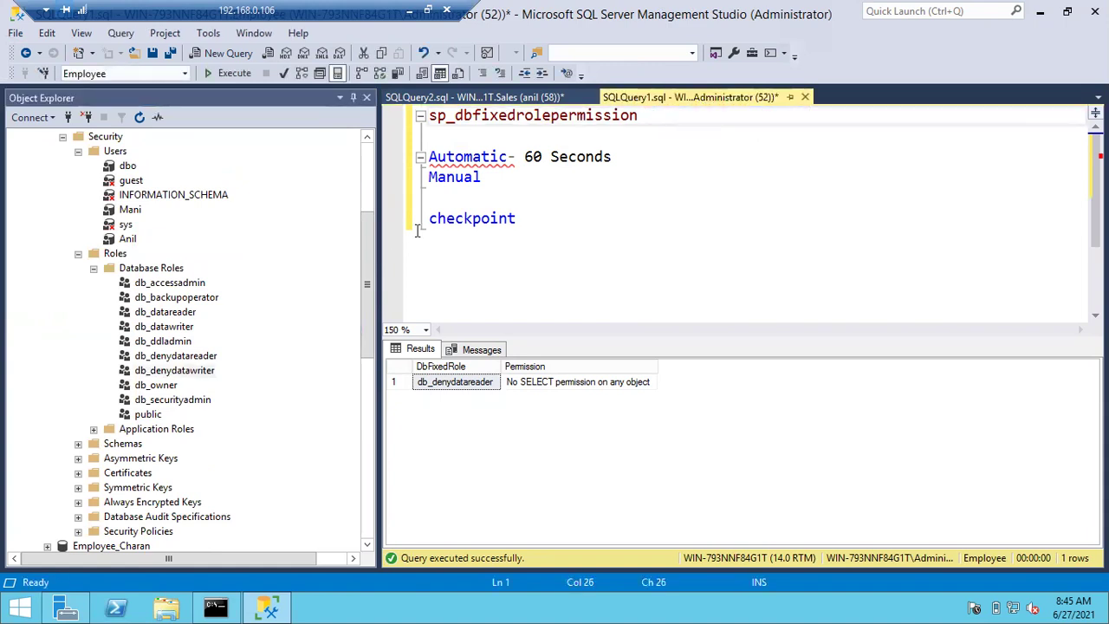
{"action": "left_click_drag", "start_coordinate": [199, 371], "coordinate": [694, 120]}
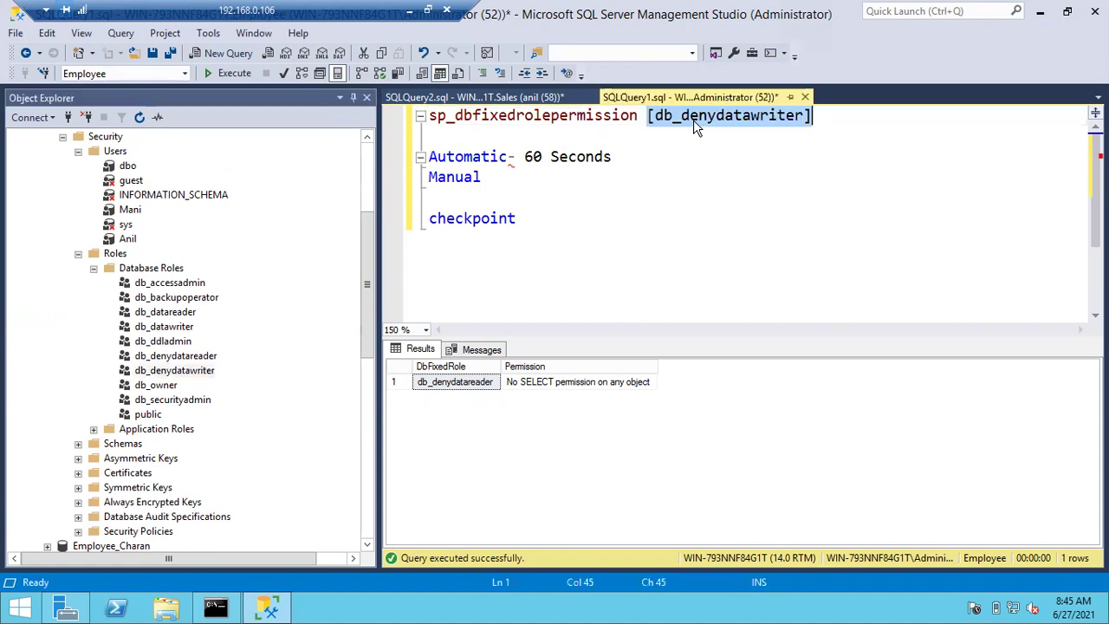
{"action": "left_click_drag", "start_coordinate": [823, 116], "coordinate": [393, 104]}
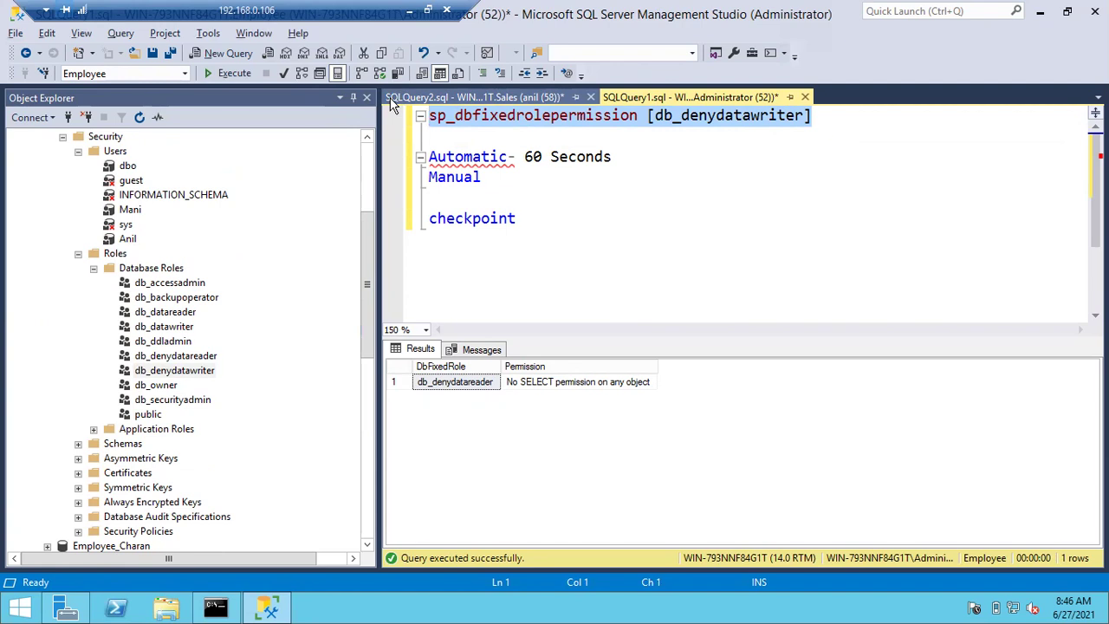
{"action": "key", "text": "F5"}
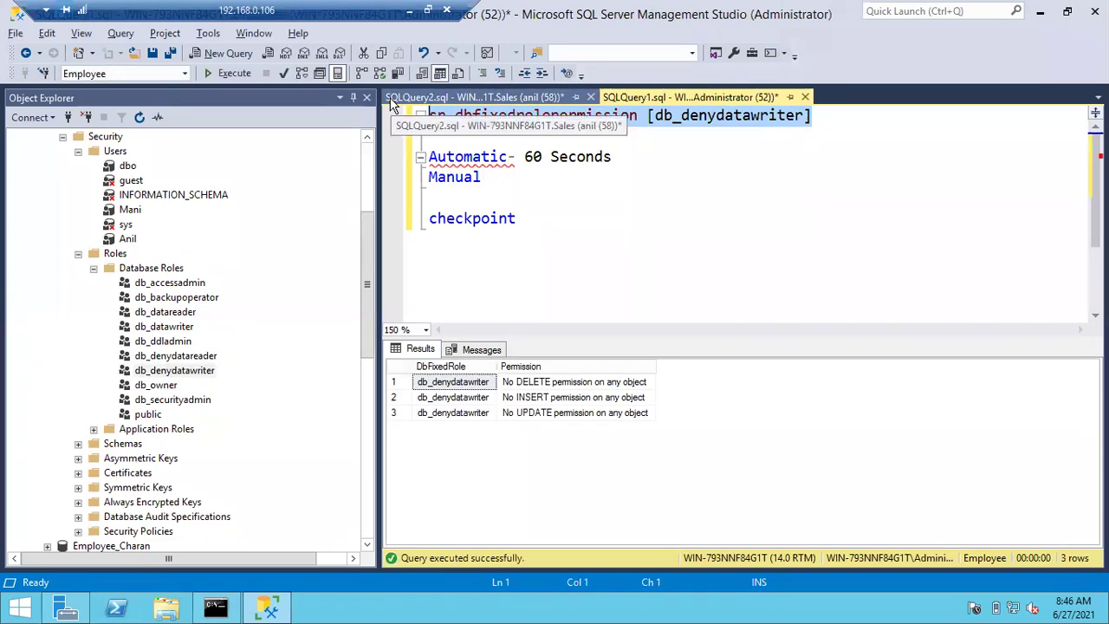